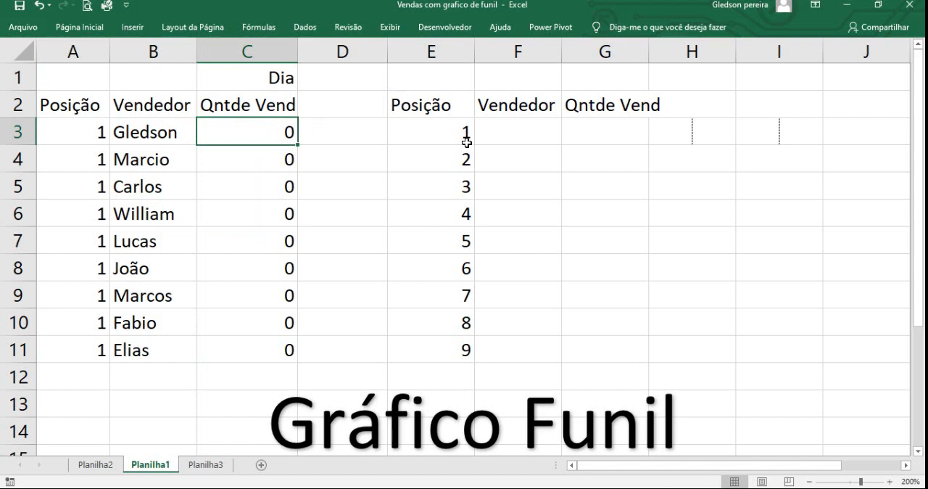
Step: Set the day in cell D1 to 1, 2, 4 and 6 in turn to compare the sales rankings and funnel charts
{"action": "left_click", "coordinate": [383, 82]}
{"action": "left_click", "coordinate": [394, 83]}
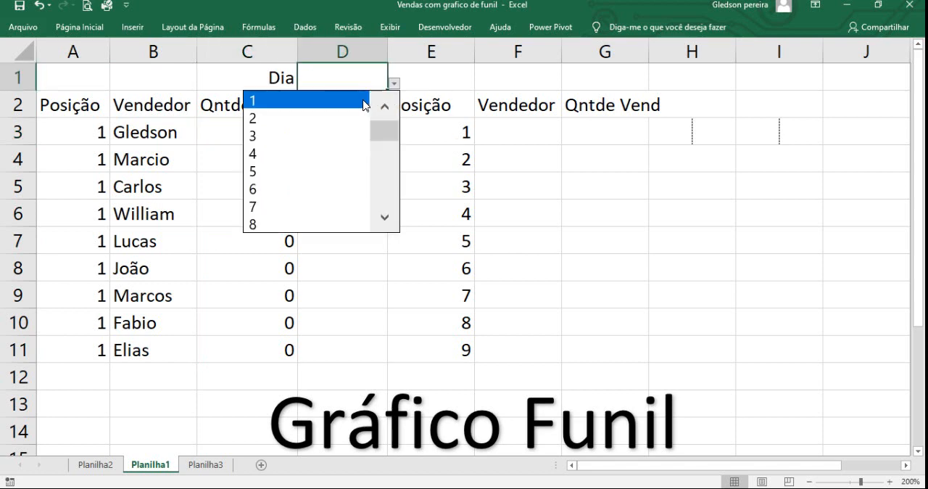
{"action": "left_click", "coordinate": [365, 103]}
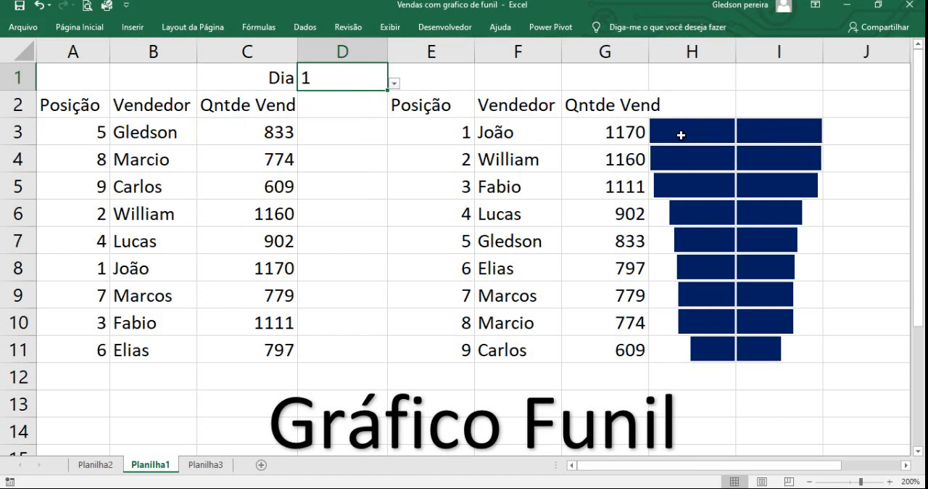
{"action": "left_click", "coordinate": [394, 83]}
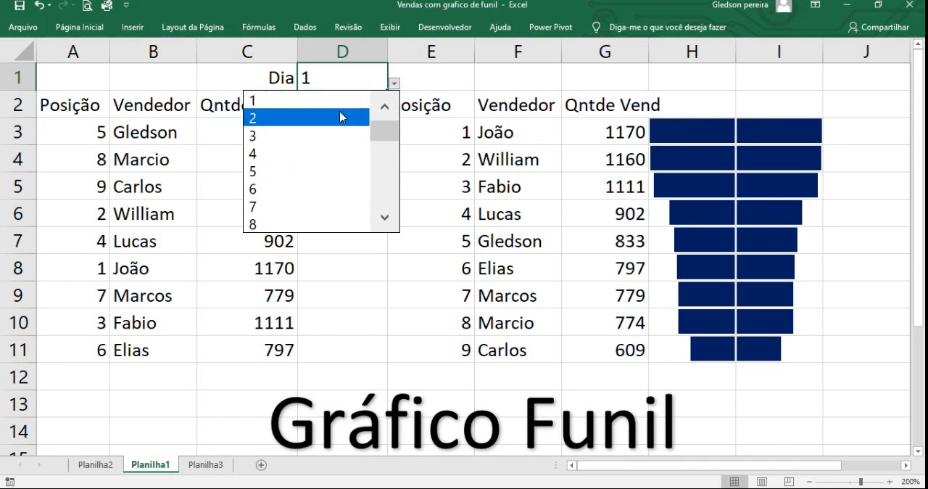
{"action": "left_click", "coordinate": [339, 116]}
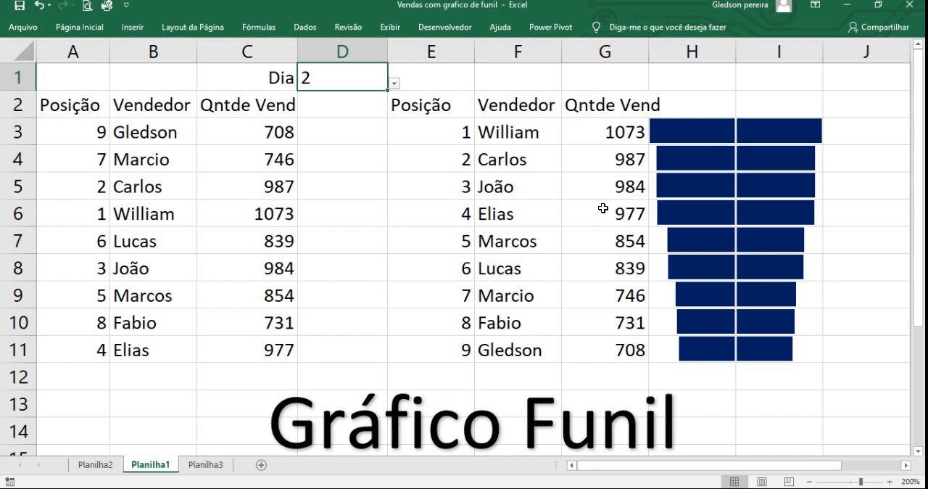
{"action": "left_click", "coordinate": [394, 84]}
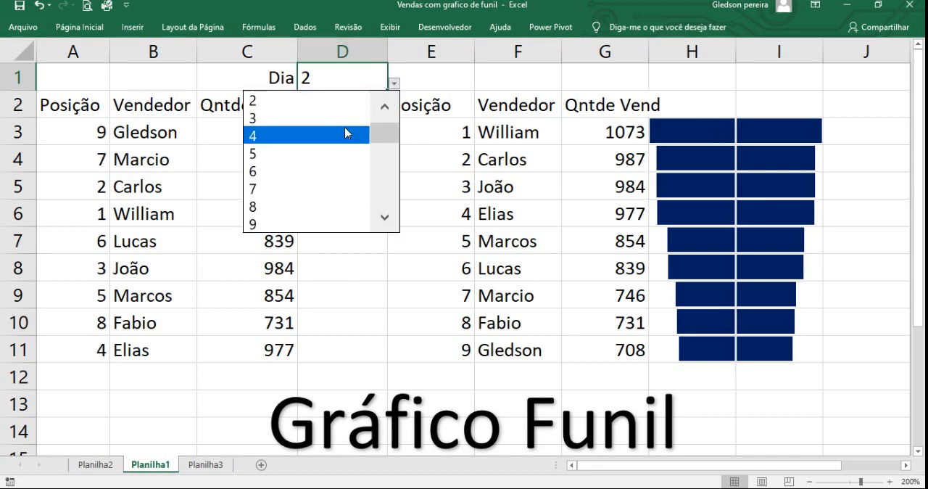
{"action": "left_click", "coordinate": [346, 134]}
{"action": "left_click", "coordinate": [395, 83]}
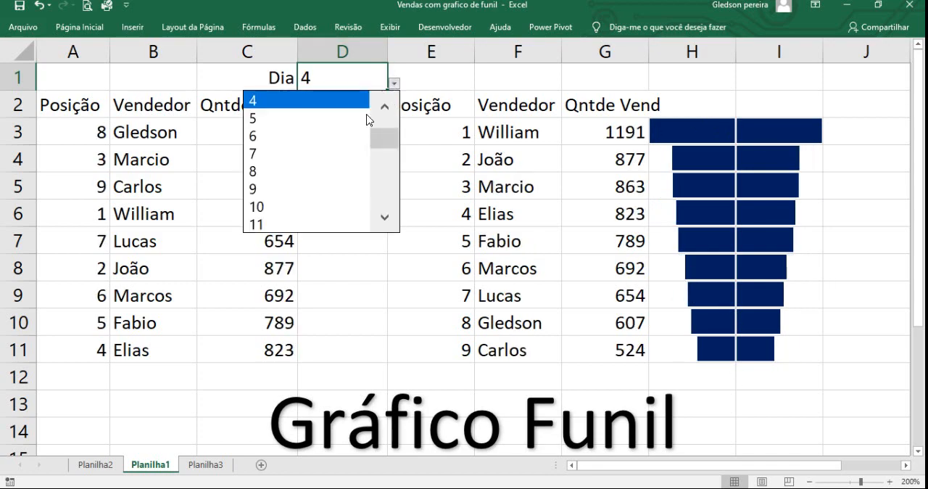
{"action": "left_click", "coordinate": [339, 136]}
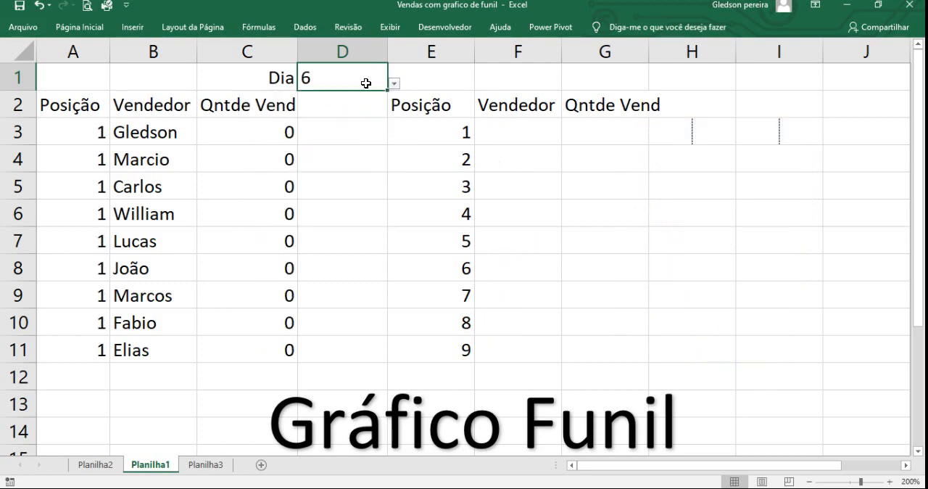
Step: Try day 7 in cell D1, and set the day back to 4
{"action": "left_click", "coordinate": [394, 83]}
{"action": "left_click", "coordinate": [355, 118]}
{"action": "left_click", "coordinate": [394, 87]}
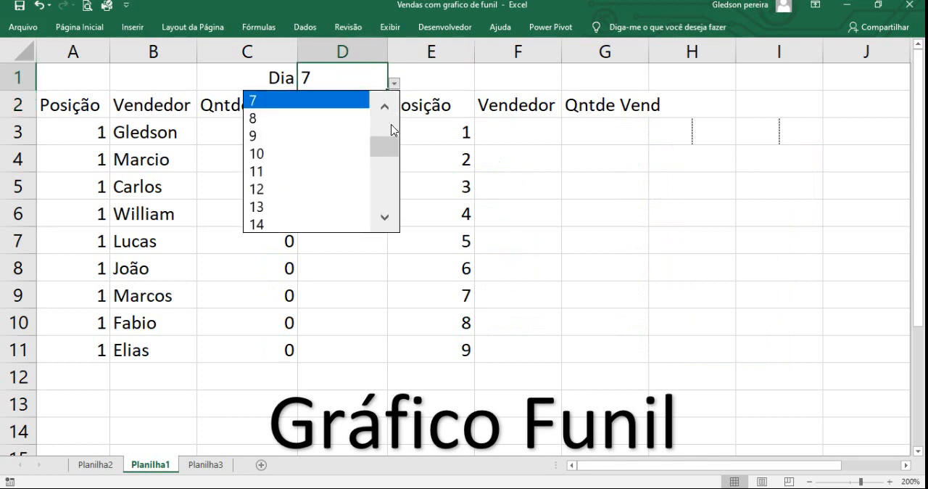
{"action": "scroll", "coordinate": [389, 128], "scroll_direction": "up", "scroll_amount": 2}
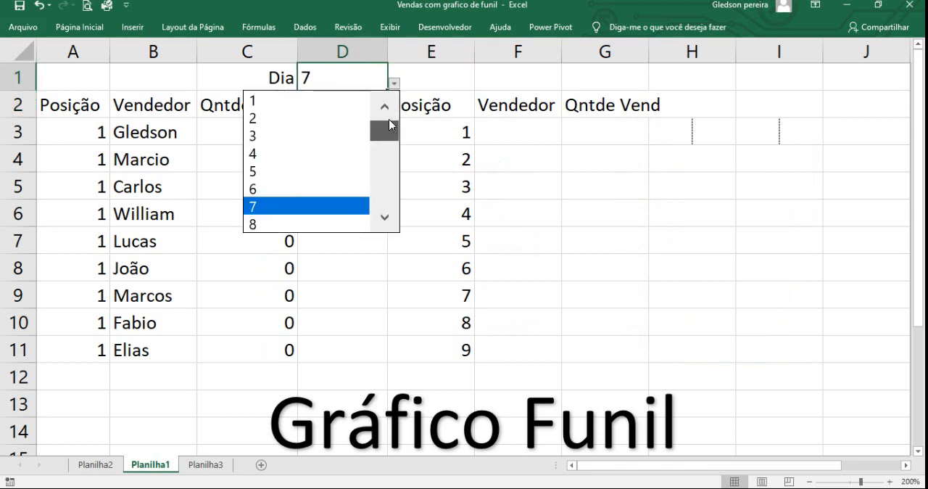
{"action": "left_click", "coordinate": [333, 153]}
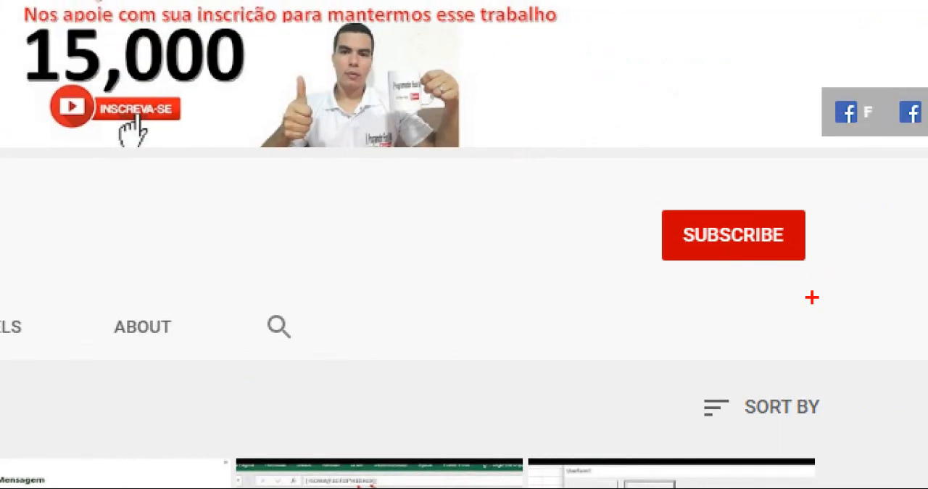
{"action": "left_click_drag", "start_coordinate": [749, 259], "coordinate": [748, 357]}
{"action": "left_click_drag", "start_coordinate": [632, 168], "coordinate": [845, 292]}
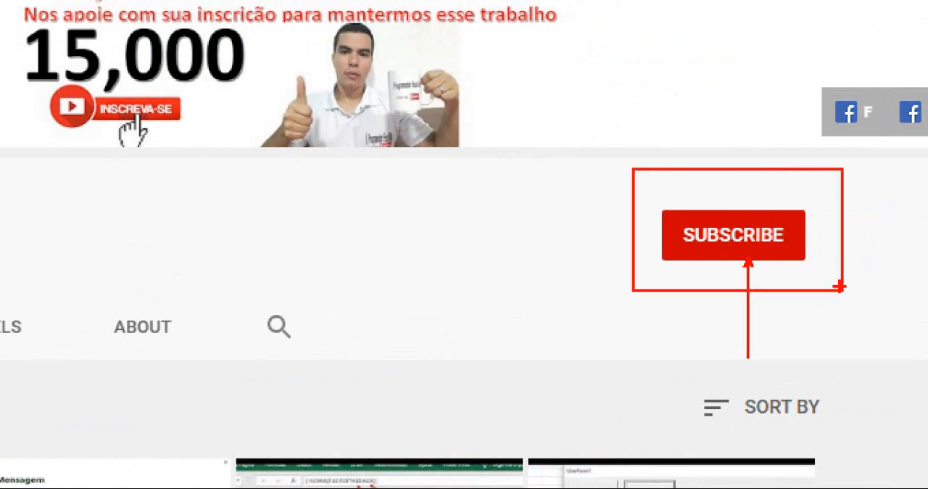
{"action": "key", "text": "Escape"}
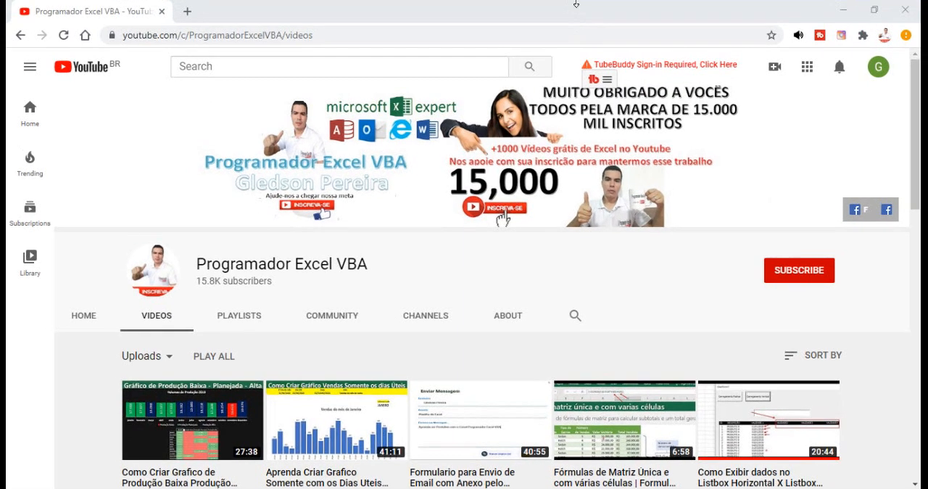
Step: Switch from the browser back to the Excel workbook and select the Dia cell D1 on the video aula sheet
{"action": "left_click", "coordinate": [843, 10]}
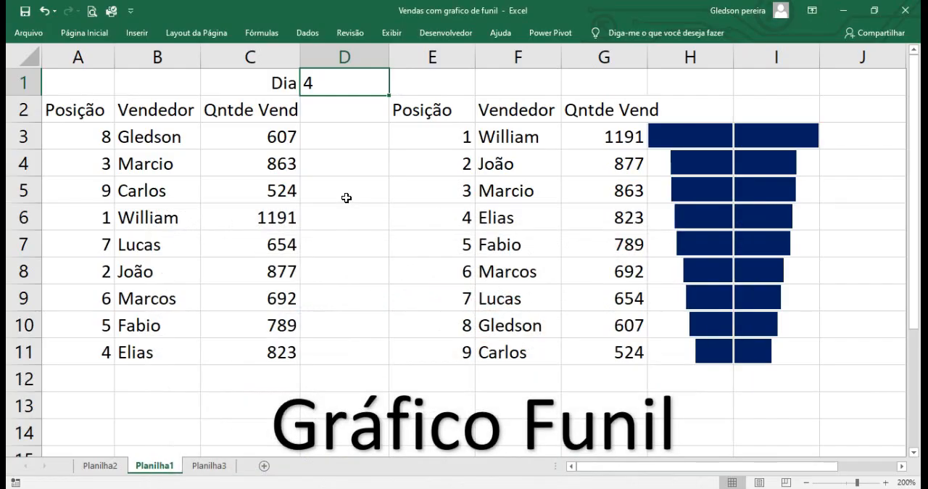
{"action": "left_click", "coordinate": [262, 151]}
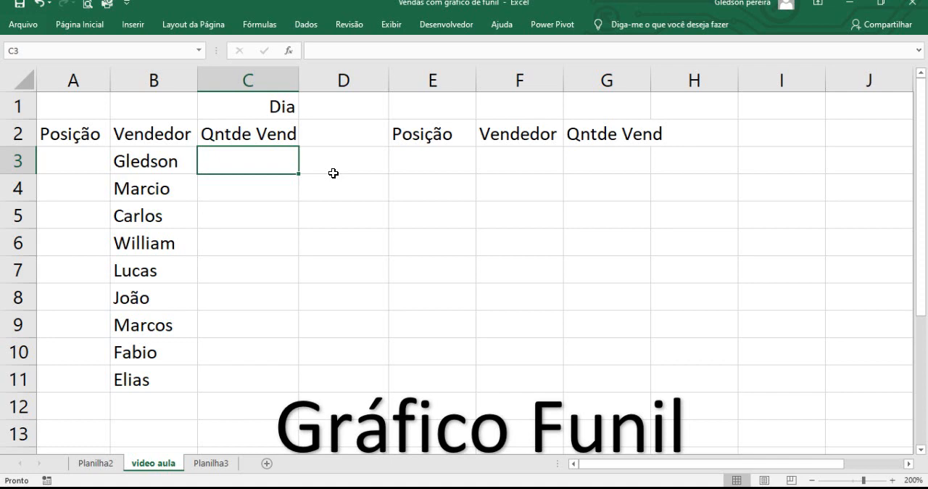
{"action": "left_click", "coordinate": [339, 109]}
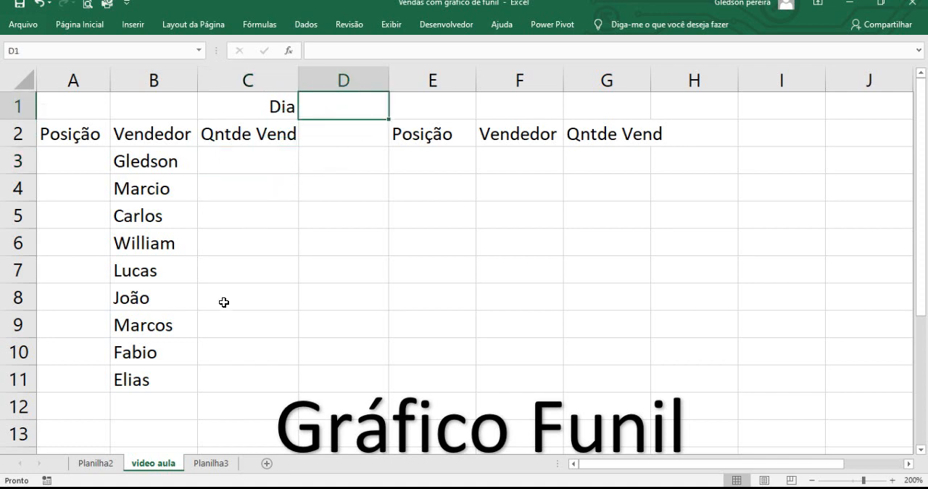
Step: Select the day numbers 1 to 31 in column A of the Planilha3 sheet
{"action": "left_click", "coordinate": [209, 463]}
{"action": "scroll", "coordinate": [101, 296], "scroll_direction": "down", "scroll_amount": 2}
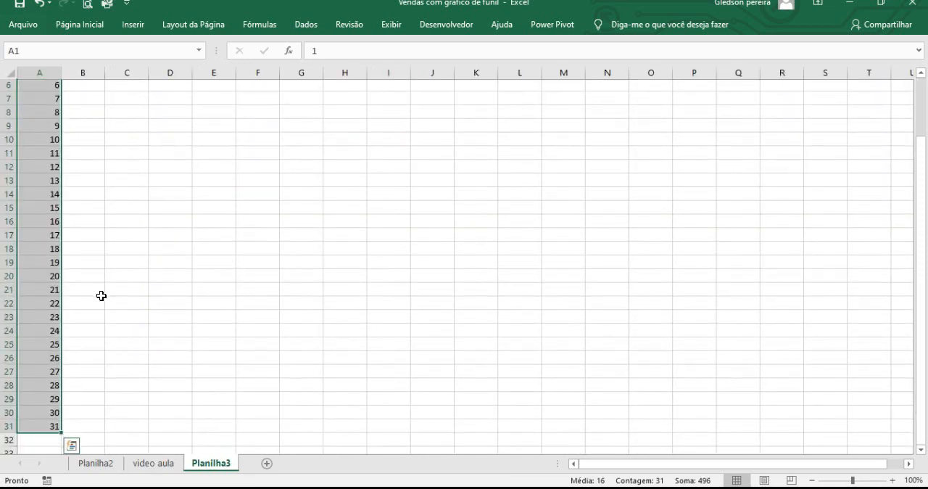
{"action": "scroll", "coordinate": [100, 291], "scroll_direction": "up", "scroll_amount": 2}
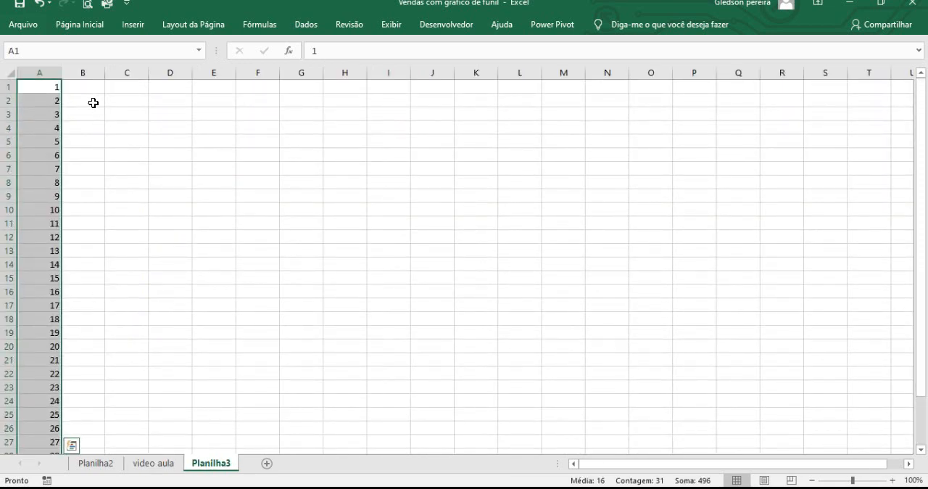
{"action": "left_click", "coordinate": [93, 110]}
{"action": "left_click", "coordinate": [58, 88]}
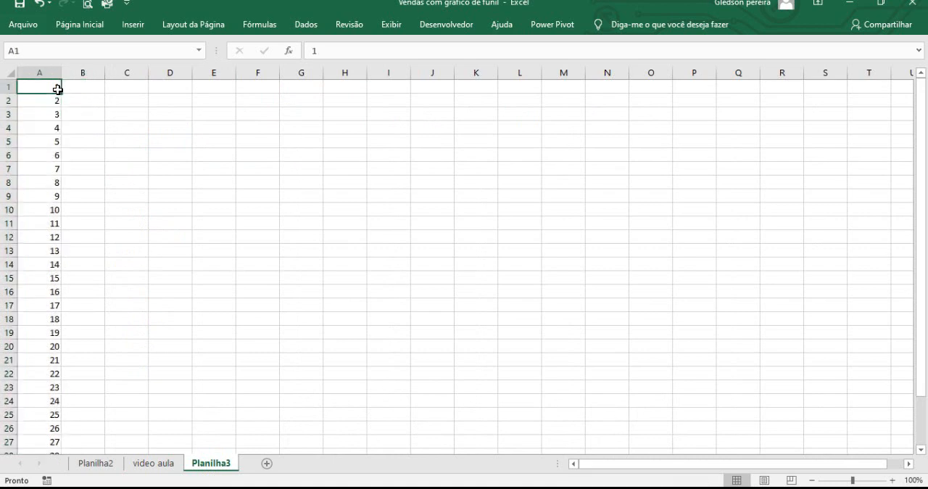
{"action": "key", "text": "ctrl+shift+Down"}
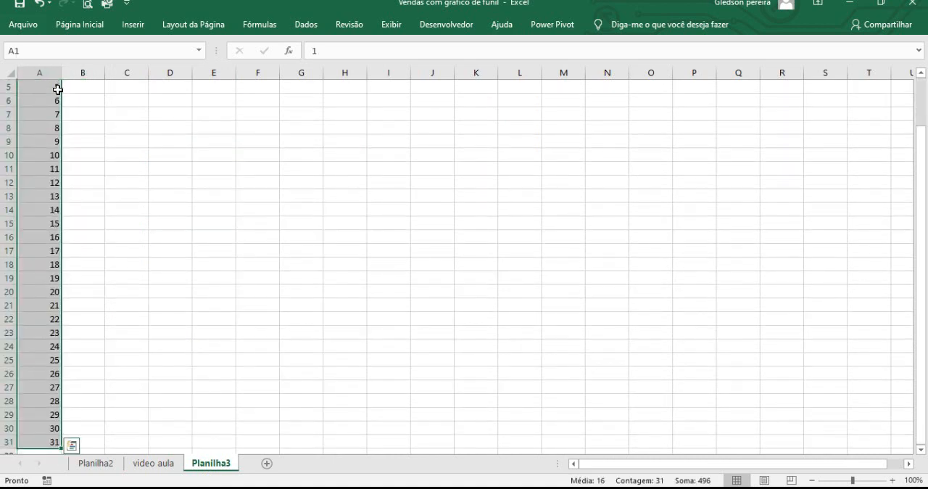
{"action": "left_click", "coordinate": [40, 55]}
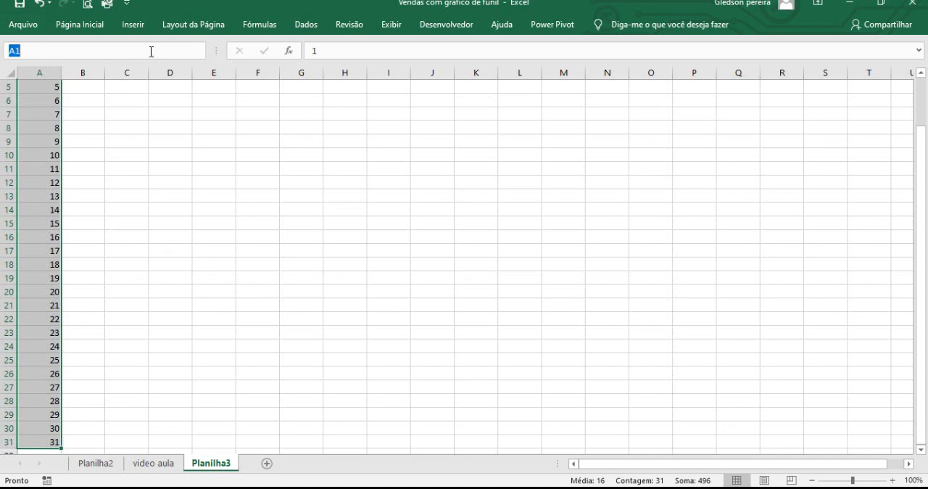
{"action": "type", "text": "Dias"}
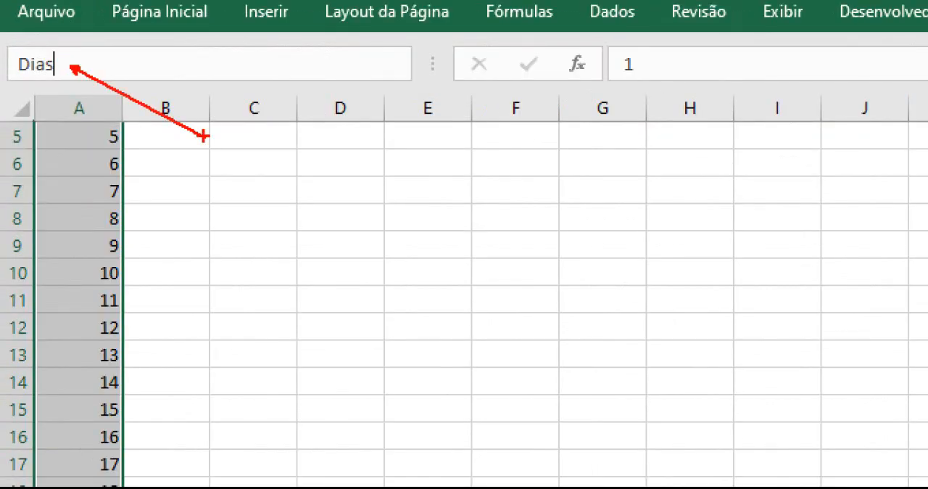
{"action": "key", "text": "Escape"}
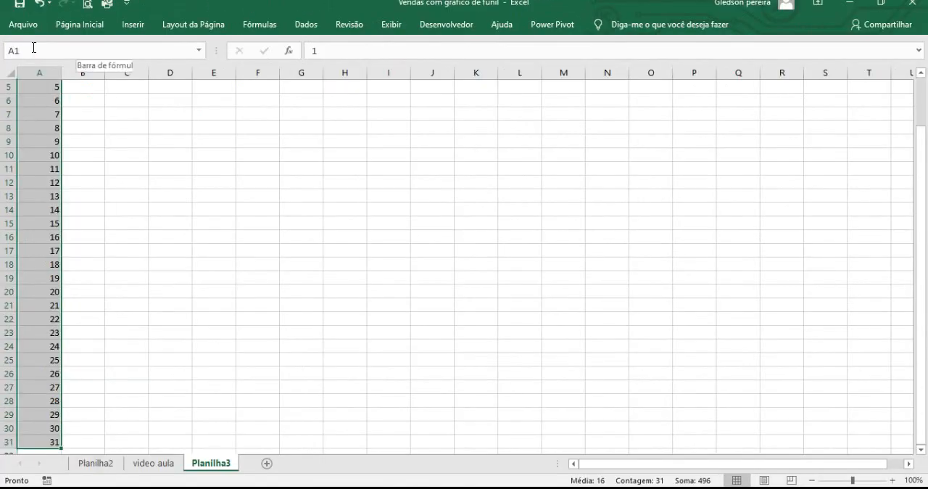
Step: Name the selected range of day numbers in column A Dias
{"action": "left_click", "coordinate": [65, 58]}
{"action": "type", "text": "Dias"}
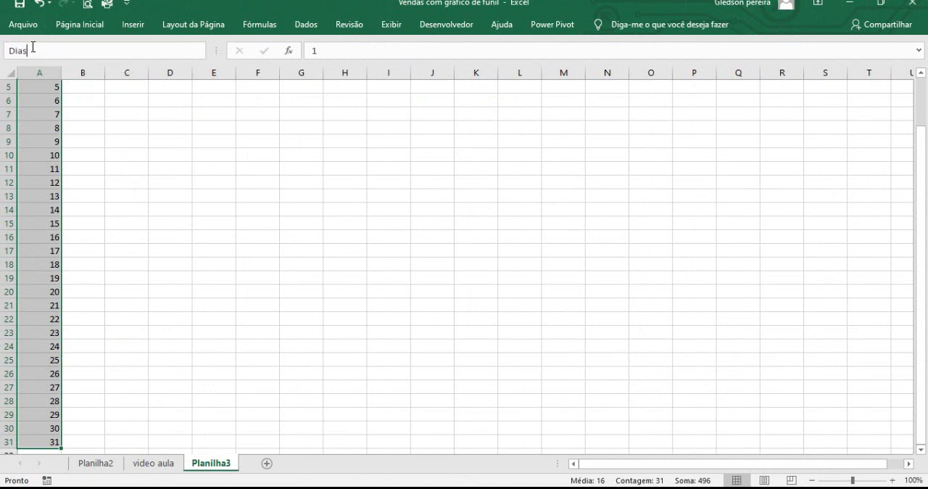
{"action": "key", "text": "Return"}
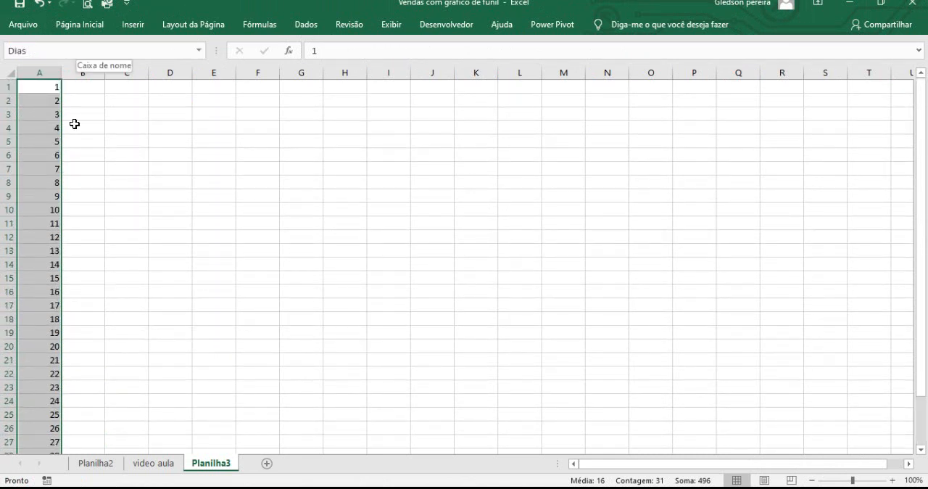
Step: Check which cells the named range Dias covers by jumping to it from another cell
{"action": "left_click", "coordinate": [83, 168]}
{"action": "left_click", "coordinate": [198, 50]}
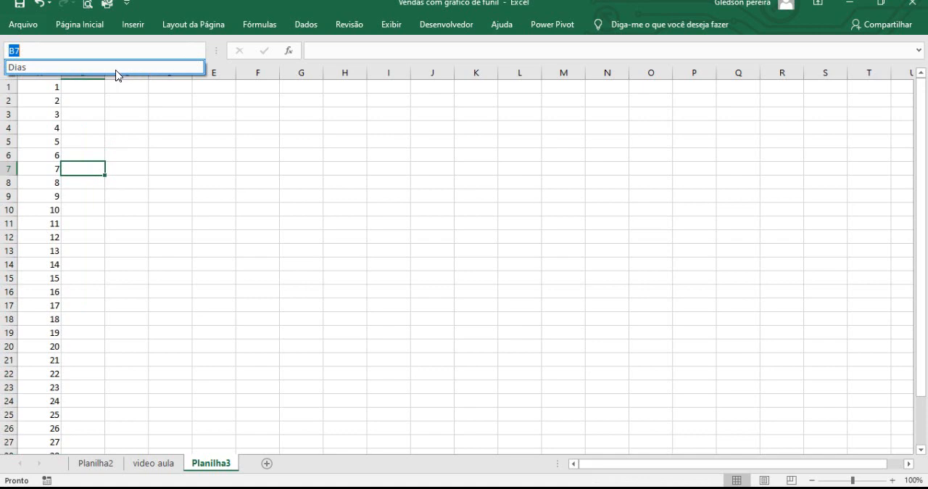
{"action": "left_click", "coordinate": [118, 70]}
{"action": "scroll", "coordinate": [151, 195], "scroll_direction": "down", "scroll_amount": 4}
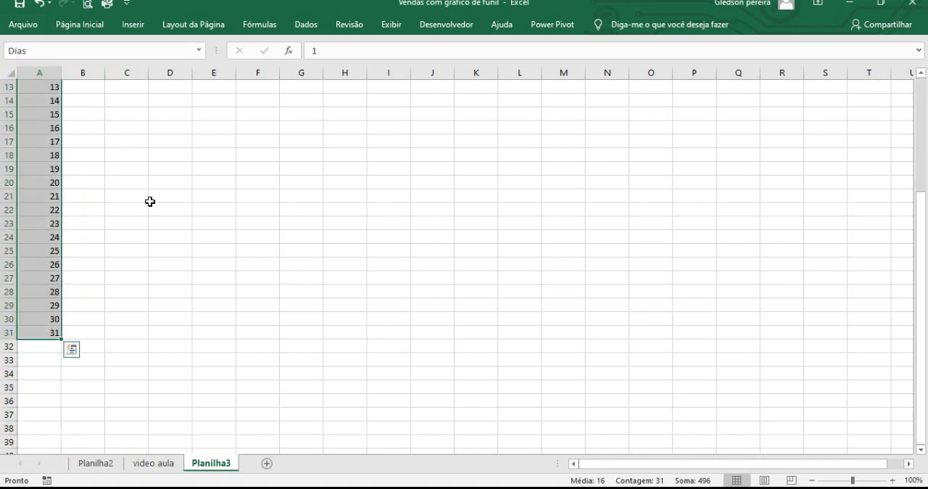
{"action": "scroll", "coordinate": [149, 203], "scroll_direction": "up", "scroll_amount": 4}
{"action": "left_click", "coordinate": [169, 236]}
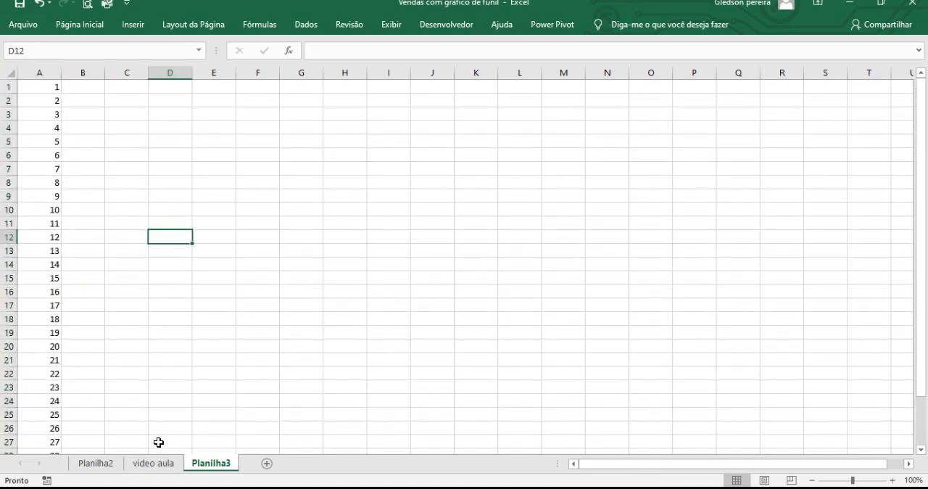
Step: Open data validation for the Dia cell D1 on the video aula sheet and allow only Lista entries
{"action": "left_click", "coordinate": [151, 463]}
{"action": "left_click", "coordinate": [332, 153]}
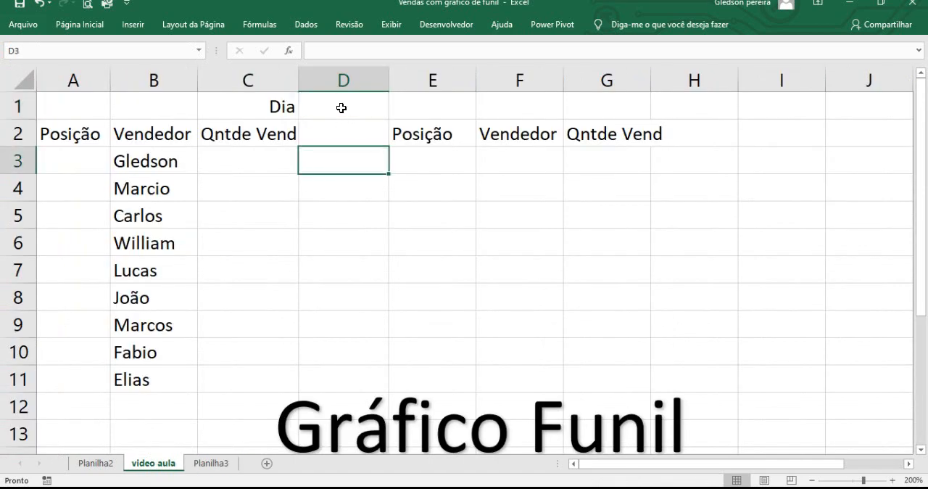
{"action": "left_click", "coordinate": [342, 105]}
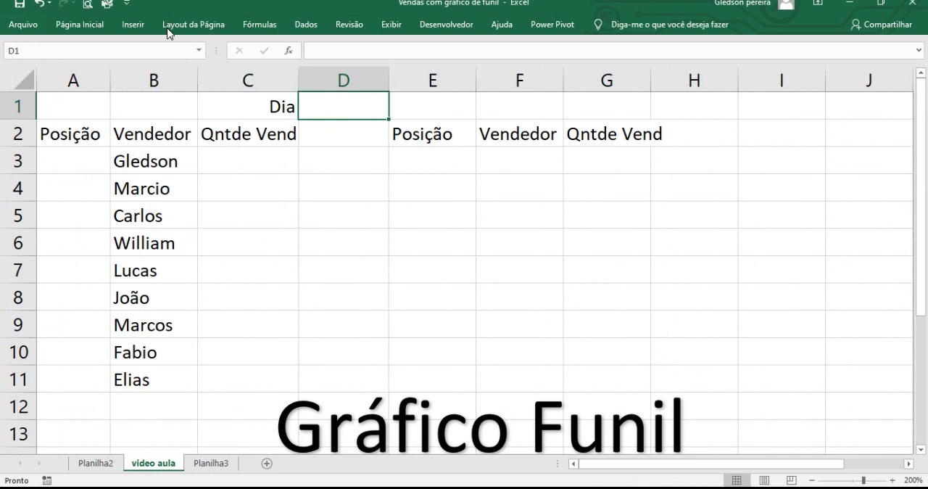
{"action": "left_click", "coordinate": [305, 26]}
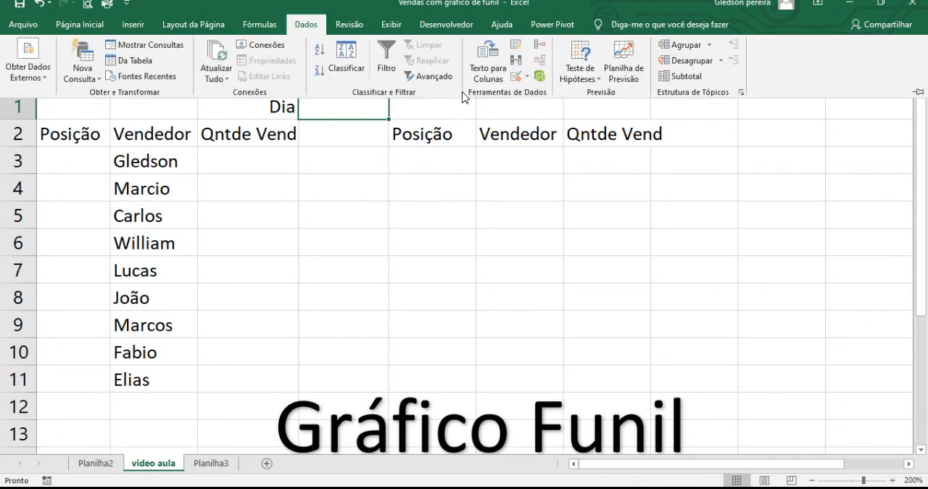
{"action": "left_click", "coordinate": [528, 76]}
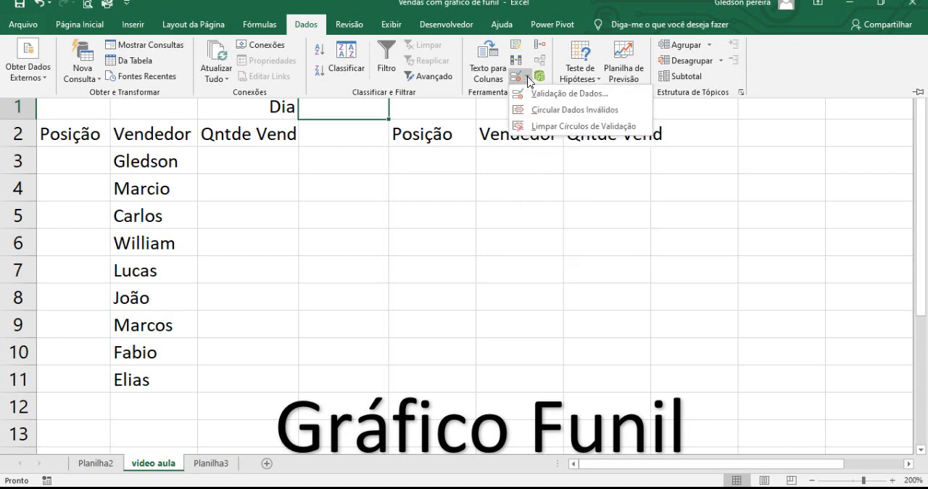
{"action": "left_click", "coordinate": [577, 101]}
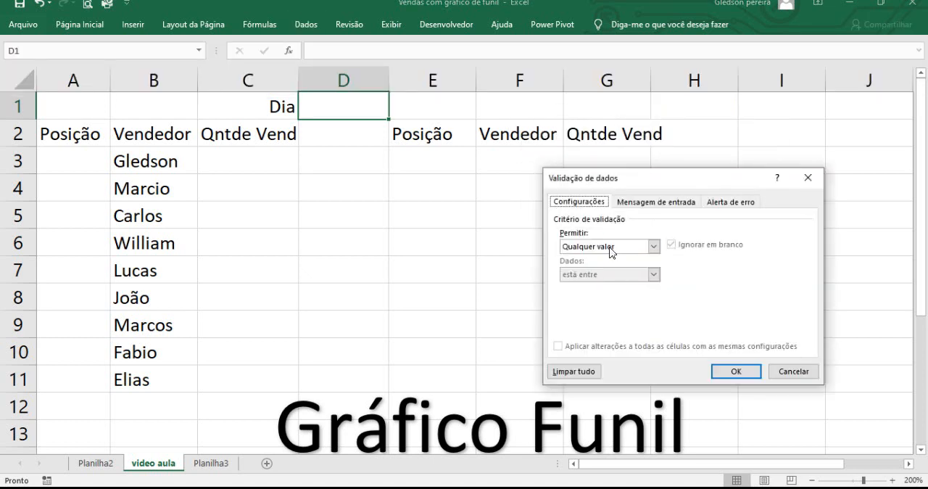
{"action": "left_click_drag", "start_coordinate": [552, 179], "coordinate": [280, 157]}
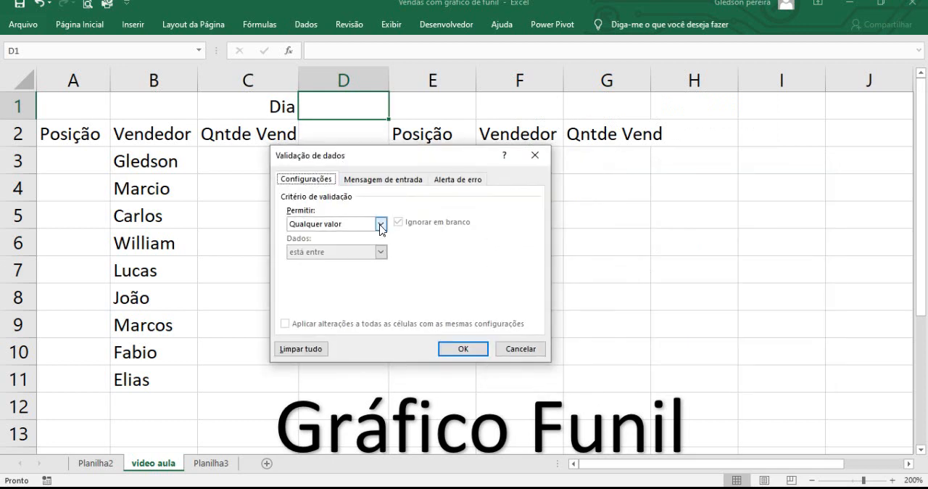
{"action": "left_click", "coordinate": [380, 224]}
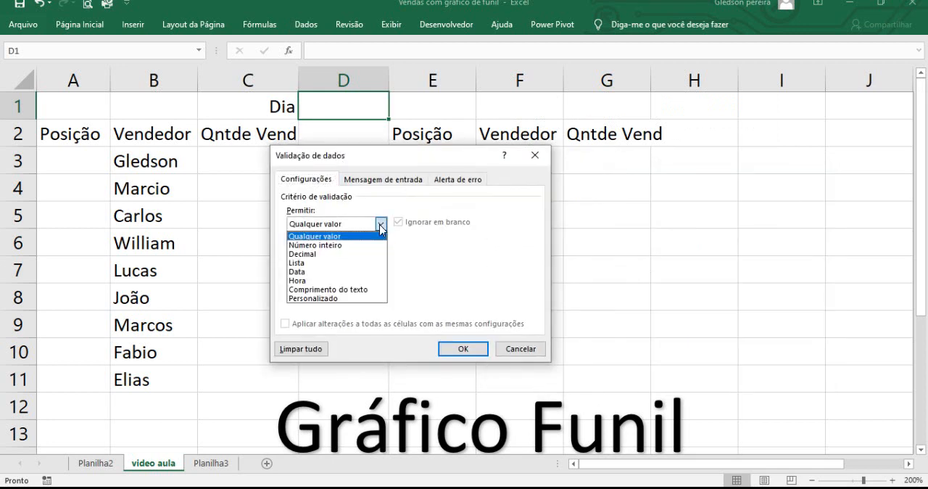
{"action": "left_click", "coordinate": [358, 267]}
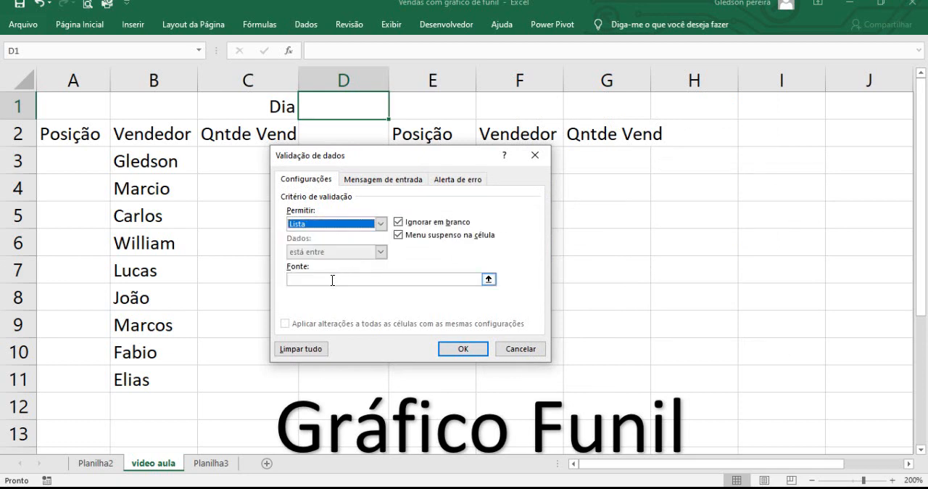
Step: Use the named range Dias as the validation list's source and apply the validation
{"action": "left_click", "coordinate": [332, 279]}
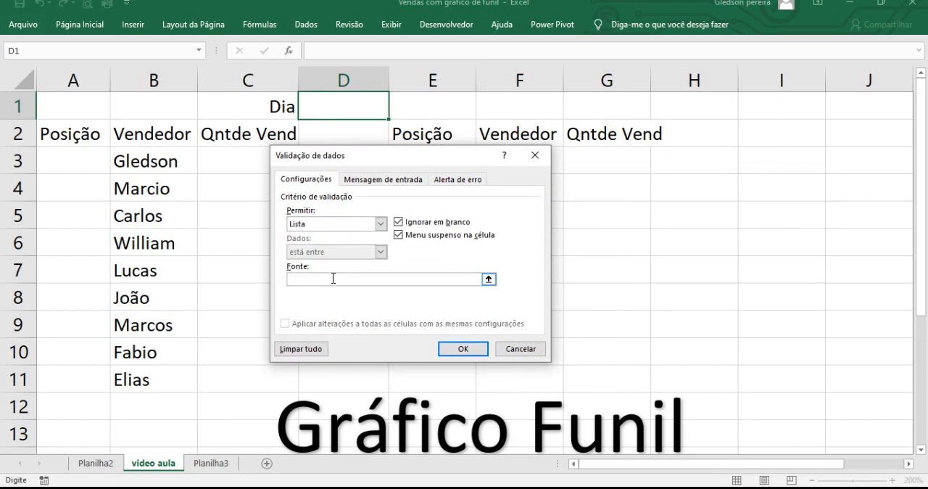
{"action": "key", "text": "F3"}
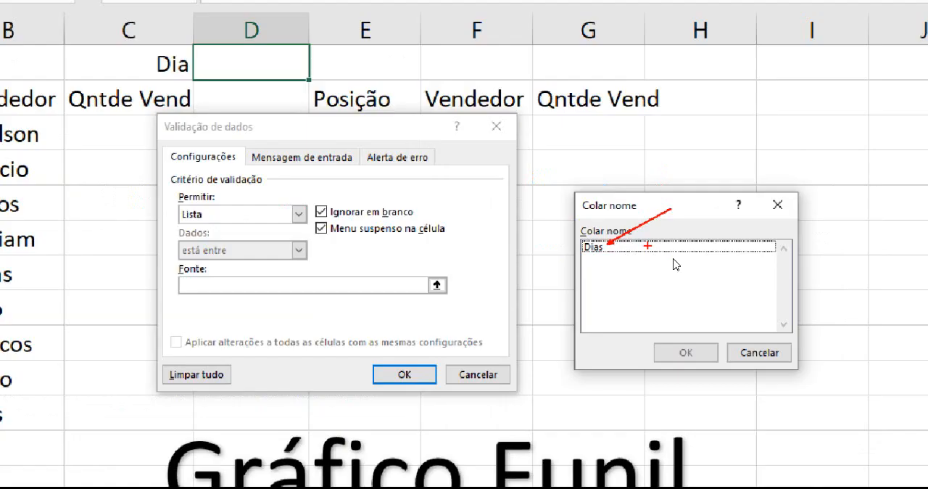
{"action": "left_click", "coordinate": [652, 247]}
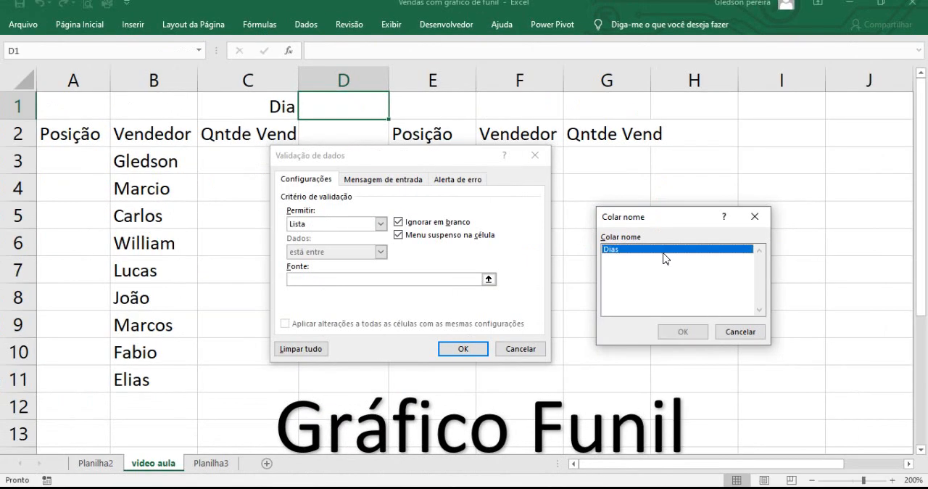
{"action": "left_click", "coordinate": [682, 332]}
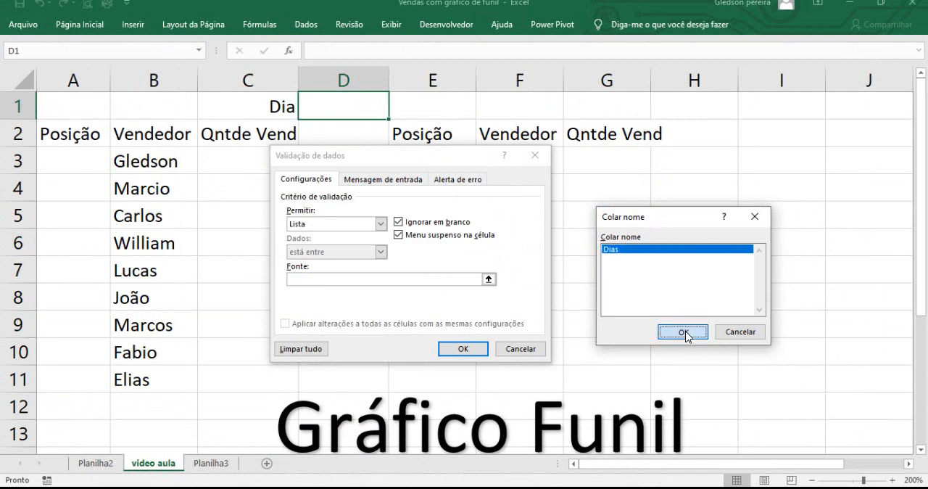
{"action": "left_click", "coordinate": [462, 349]}
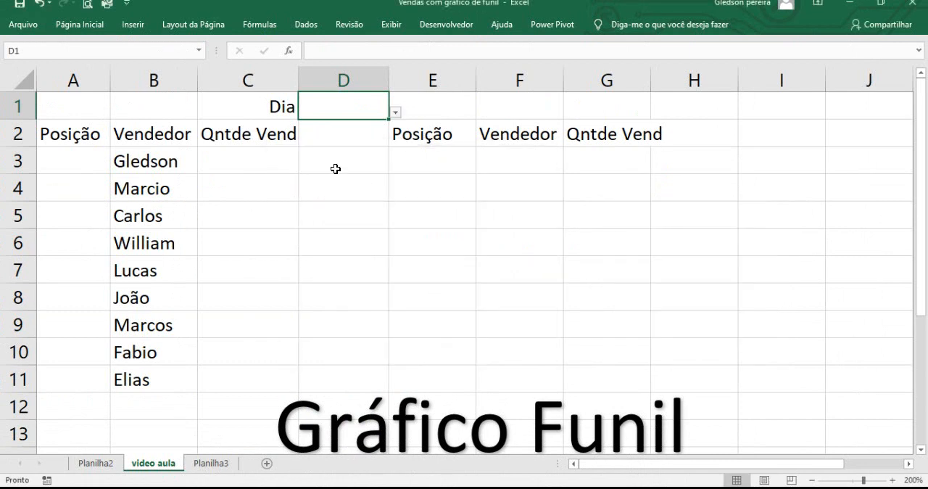
Step: Choose day 1 from the drop-down list in D1 and select the first Qntde Vend cell, C3
{"action": "left_click", "coordinate": [394, 113]}
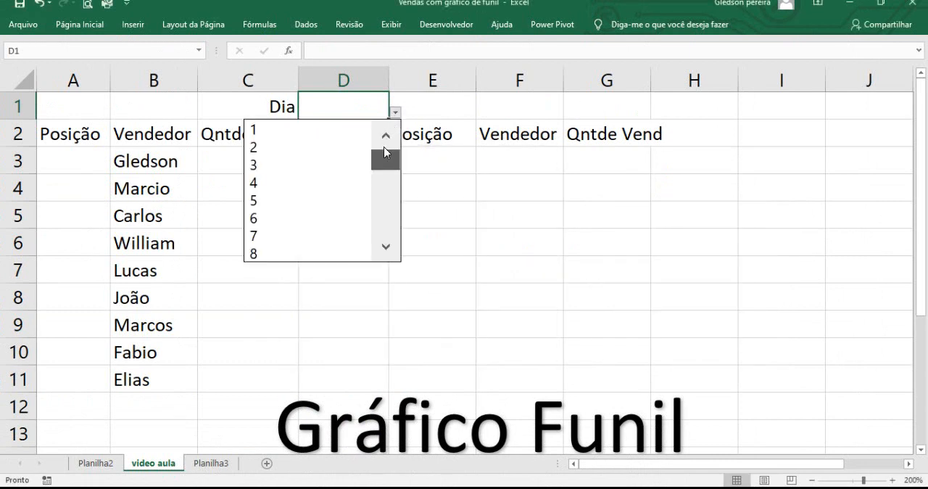
{"action": "left_click_drag", "start_coordinate": [385, 156], "coordinate": [388, 239]}
{"action": "scroll", "coordinate": [385, 150], "scroll_direction": "up", "scroll_amount": 8}
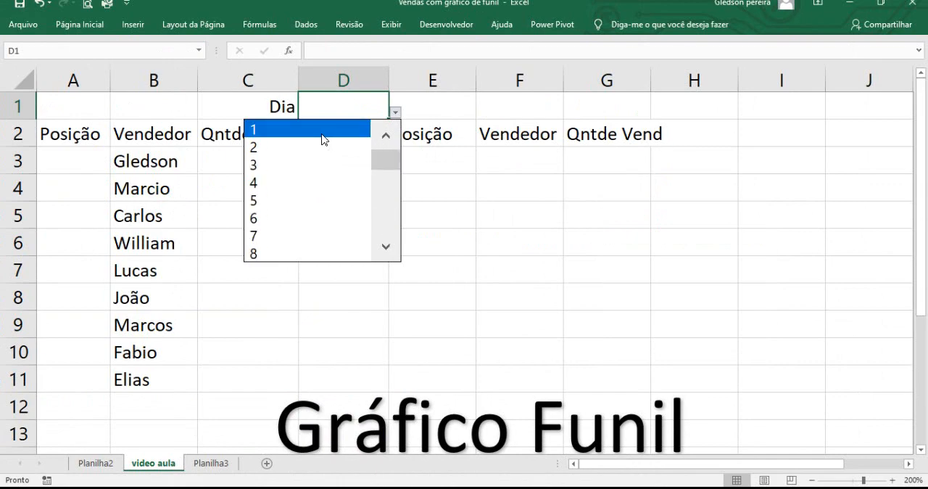
{"action": "left_click", "coordinate": [323, 134]}
{"action": "left_click", "coordinate": [276, 163]}
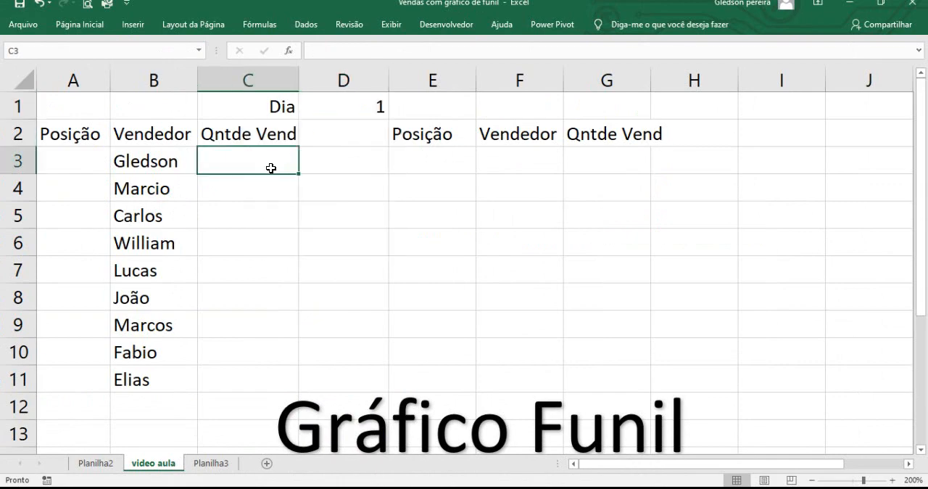
Step: Examine the vendedor, data, Qntde Vendida, dia, mês and ano columns on the Planilha2 sheet
{"action": "left_click", "coordinate": [95, 463]}
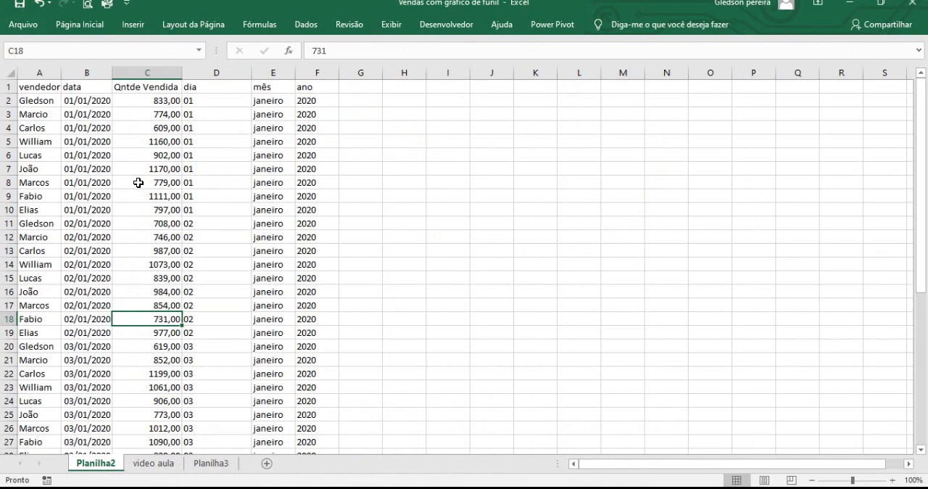
{"action": "left_click", "coordinate": [45, 72]}
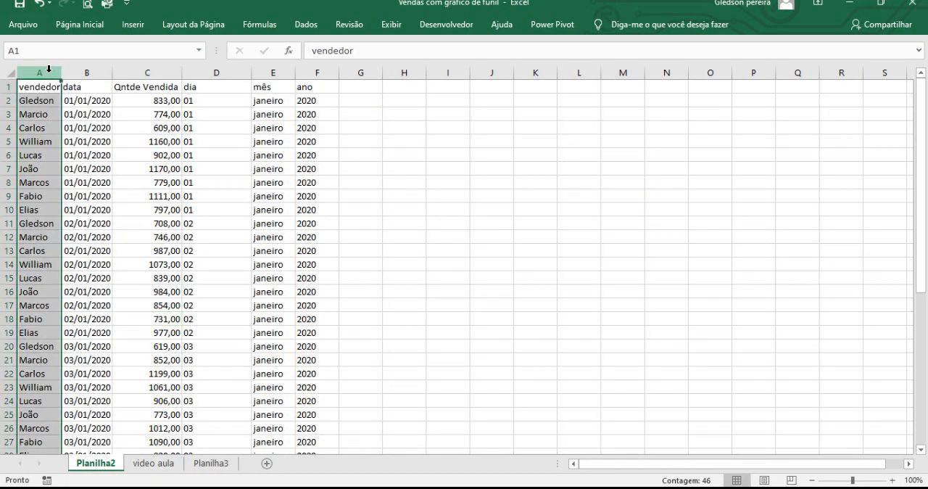
{"action": "left_click", "coordinate": [91, 74]}
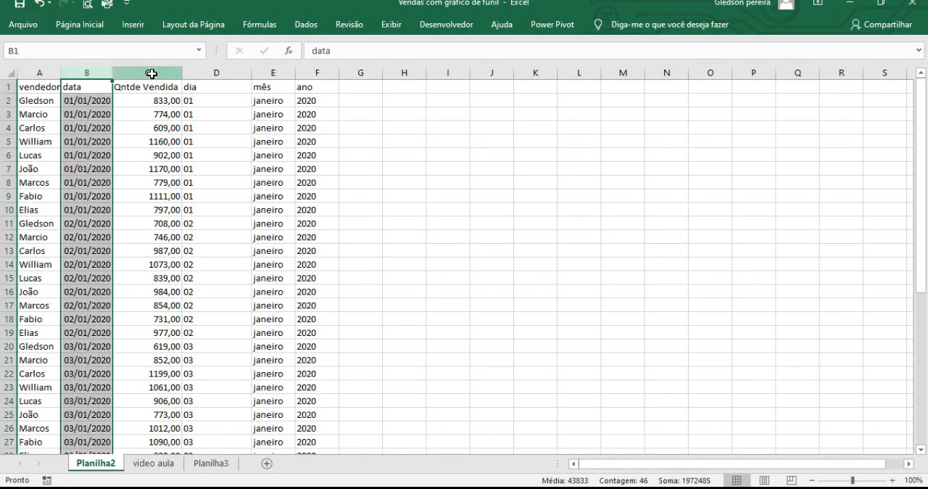
{"action": "left_click", "coordinate": [151, 72]}
{"action": "left_click", "coordinate": [215, 72]}
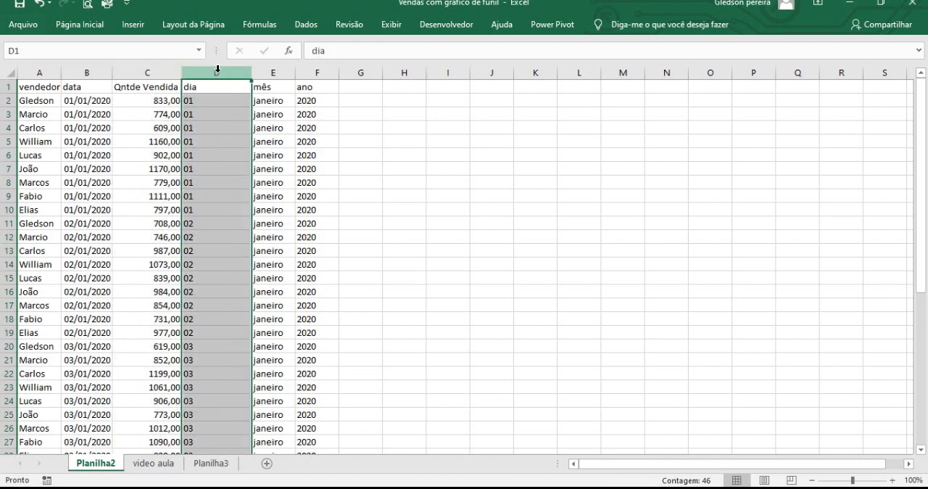
{"action": "left_click", "coordinate": [270, 73]}
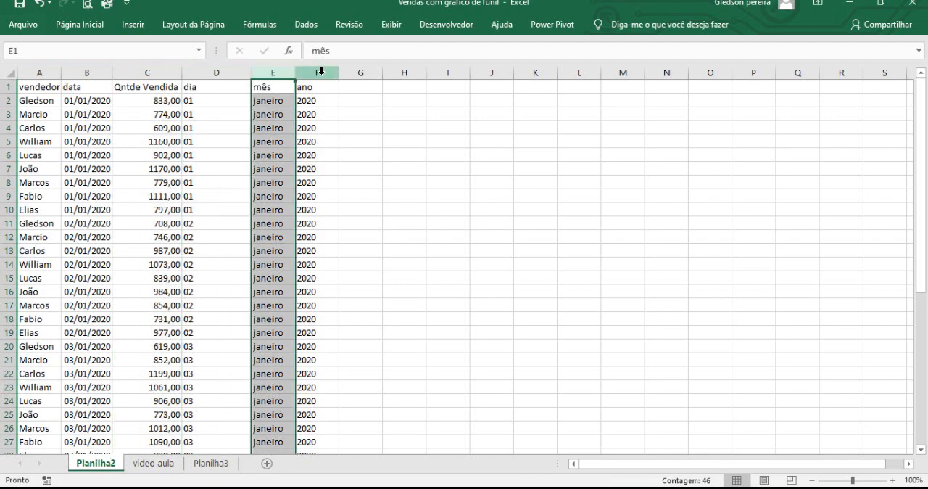
{"action": "left_click", "coordinate": [320, 71]}
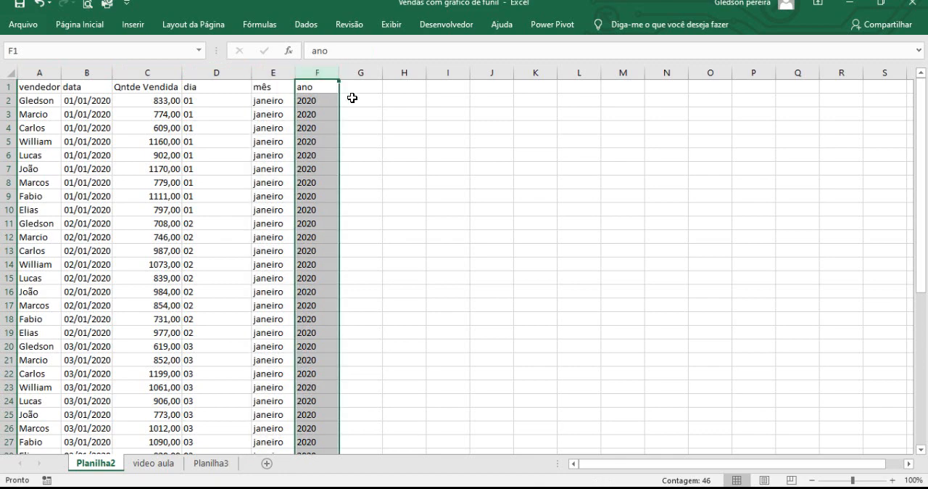
Step: Begin a SOMASES formula in cell C3 of the video aula sheet
{"action": "left_click", "coordinate": [152, 462]}
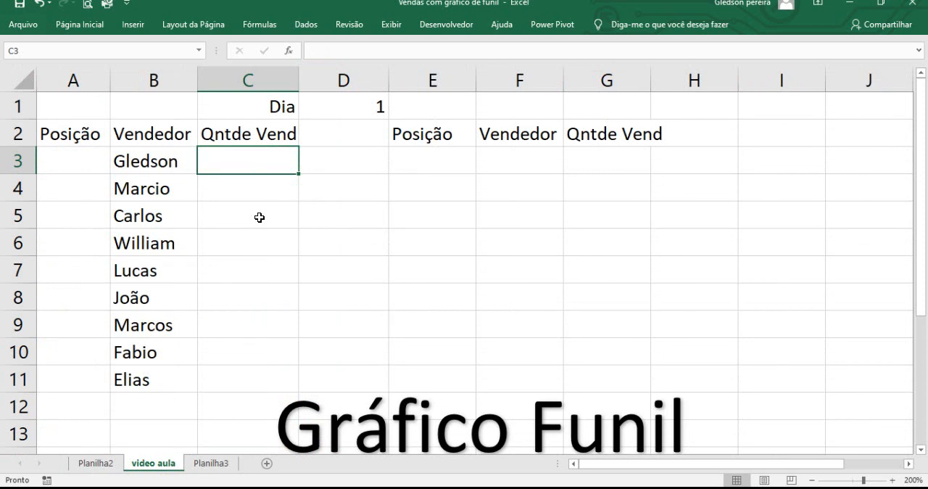
{"action": "type", "text": "=somase"}
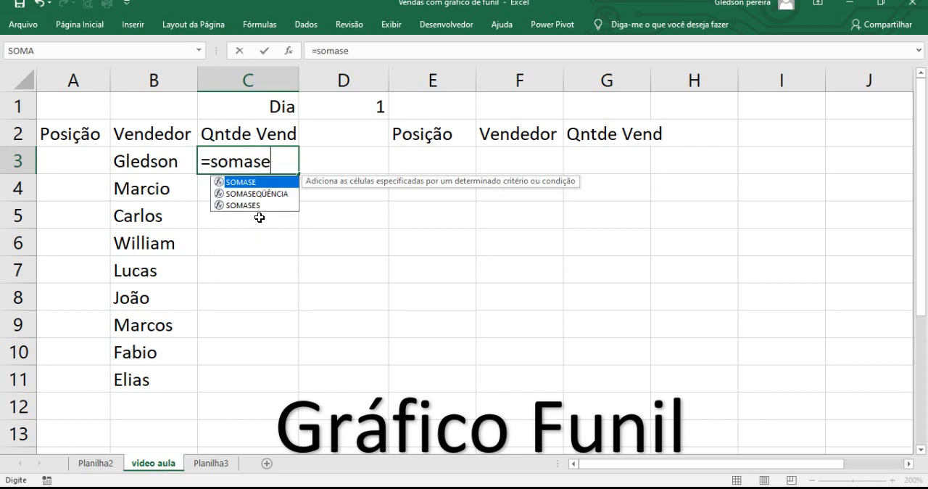
{"action": "type", "text": "s("}
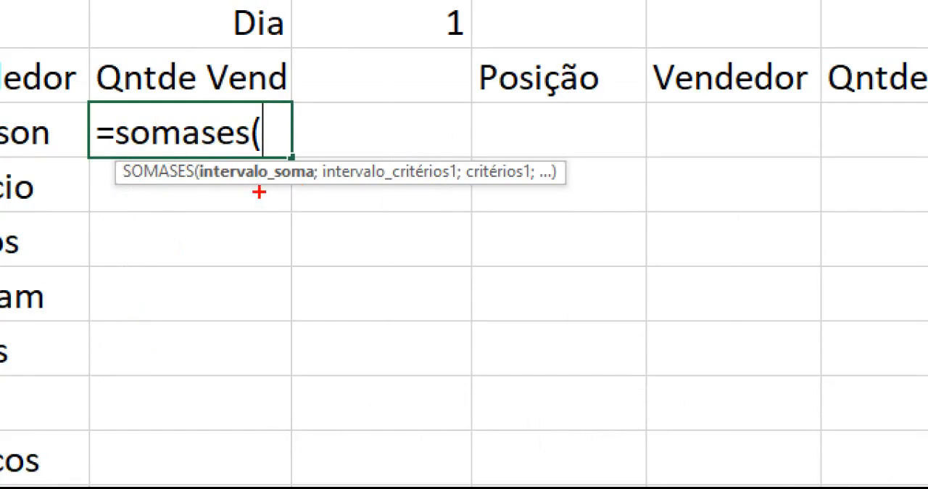
{"action": "left_click_drag", "start_coordinate": [283, 194], "coordinate": [311, 251]}
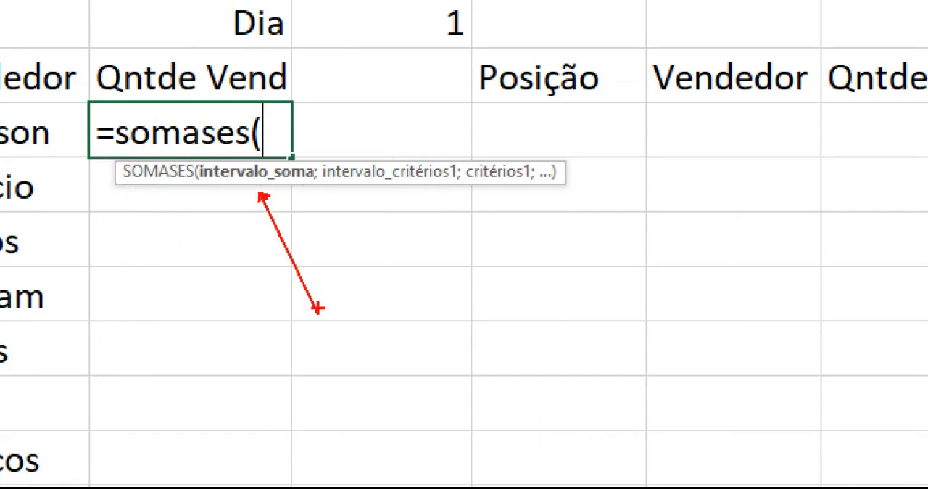
{"action": "left_click_drag", "start_coordinate": [430, 183], "coordinate": [523, 275]}
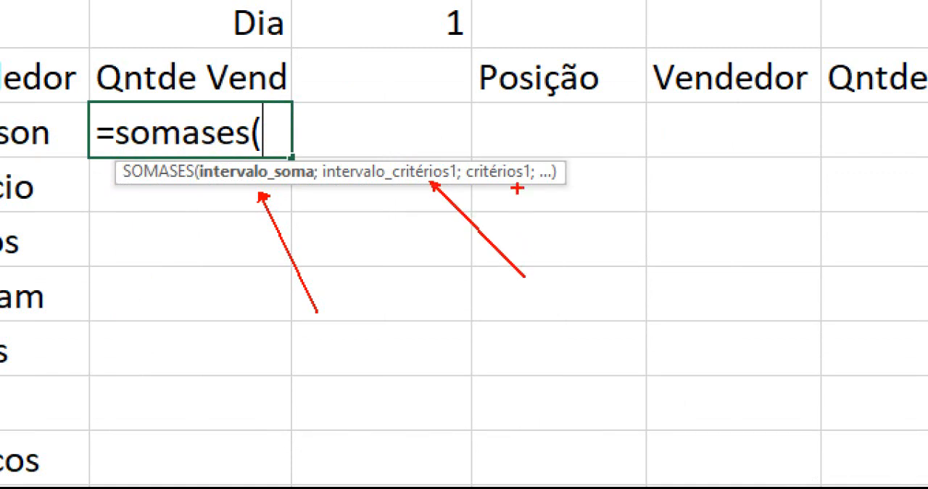
{"action": "left_click_drag", "start_coordinate": [522, 187], "coordinate": [584, 236]}
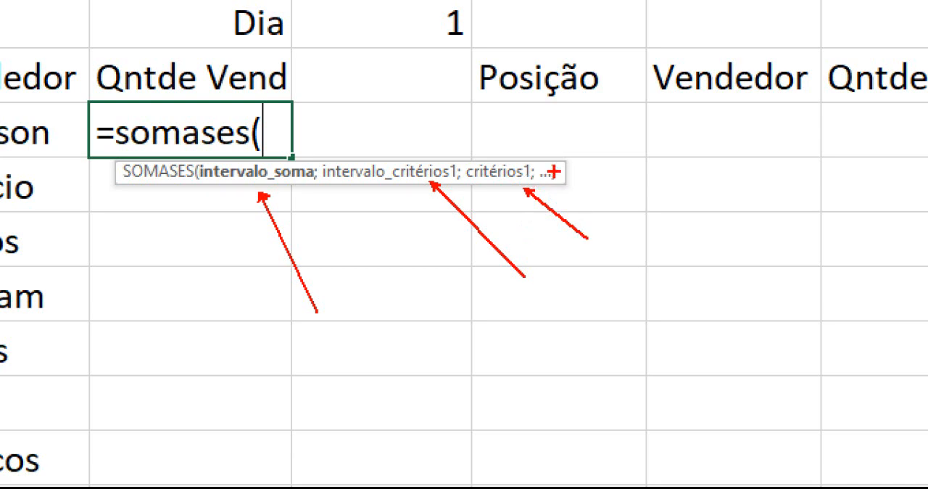
{"action": "left_click_drag", "start_coordinate": [555, 171], "coordinate": [613, 149]}
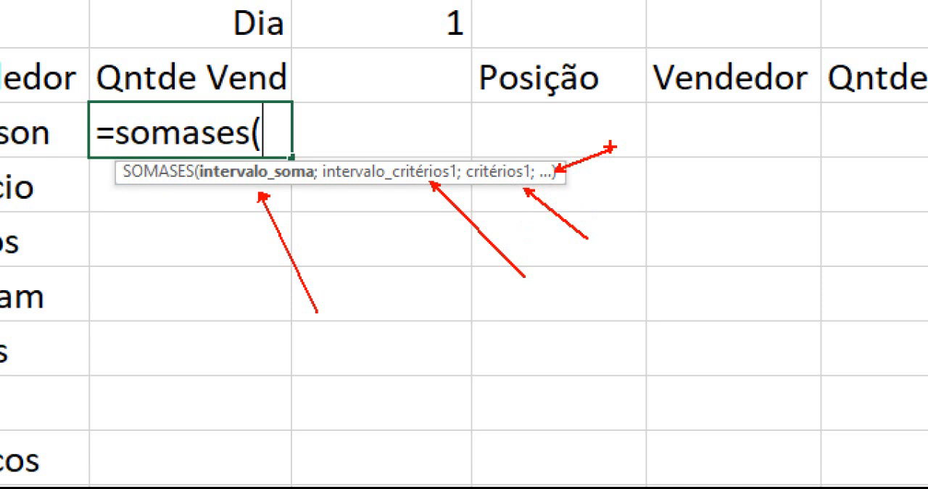
{"action": "key", "text": "Escape"}
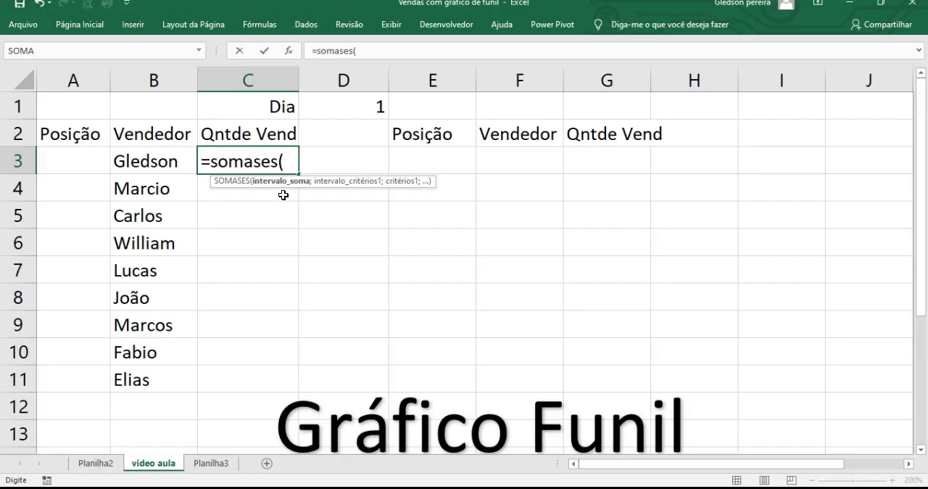
Step: Set the formula's sum range to Planilha2 column C as the absolute reference $C:$C, followed by a semicolon
{"action": "left_click", "coordinate": [95, 463]}
{"action": "left_click", "coordinate": [161, 73]}
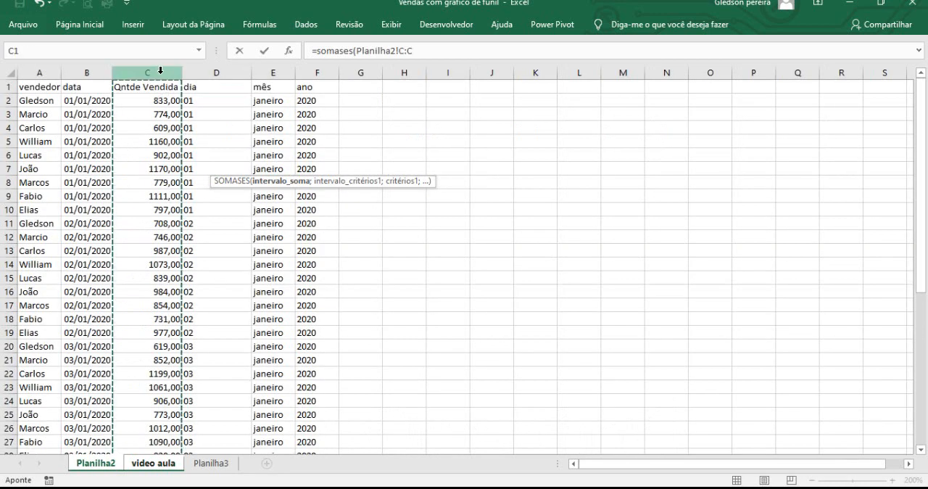
{"action": "left_click_drag", "start_coordinate": [397, 52], "coordinate": [413, 53]}
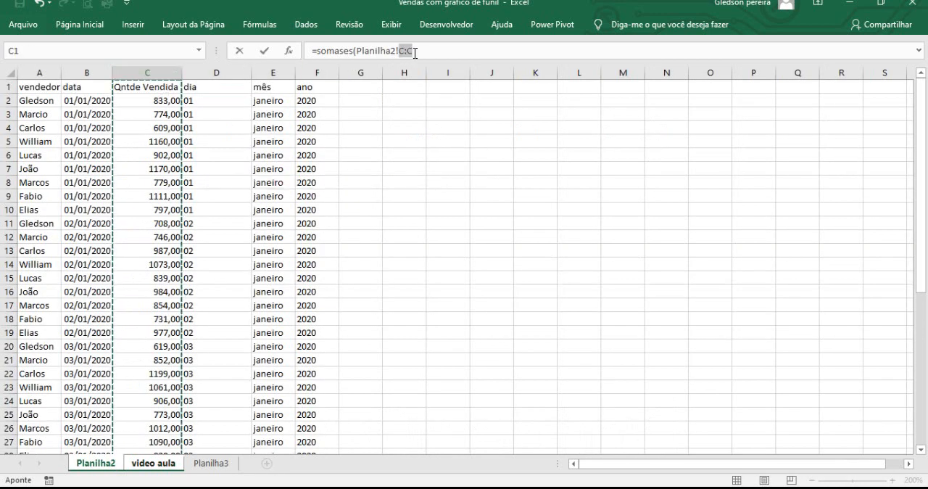
{"action": "key", "text": "F4"}
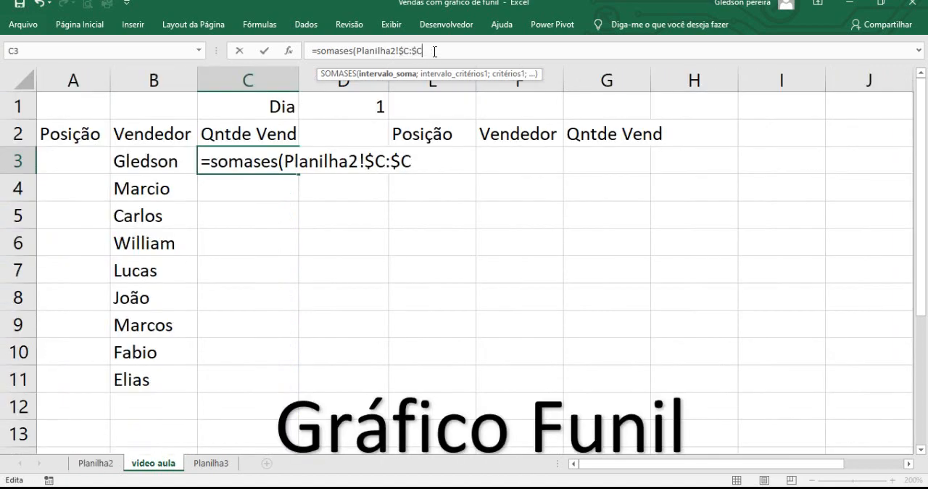
{"action": "type", "text": ";"}
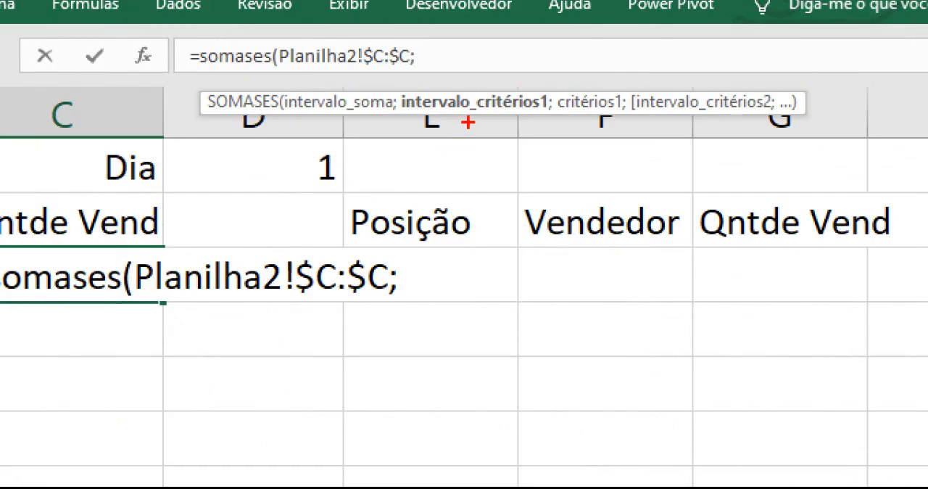
{"action": "mouse_move", "coordinate": [451, 82]}
{"action": "left_mouse_down"}
{"action": "mouse_move", "coordinate": [475, 132]}
{"action": "mouse_move", "coordinate": [479, 123]}
{"action": "left_mouse_up"}
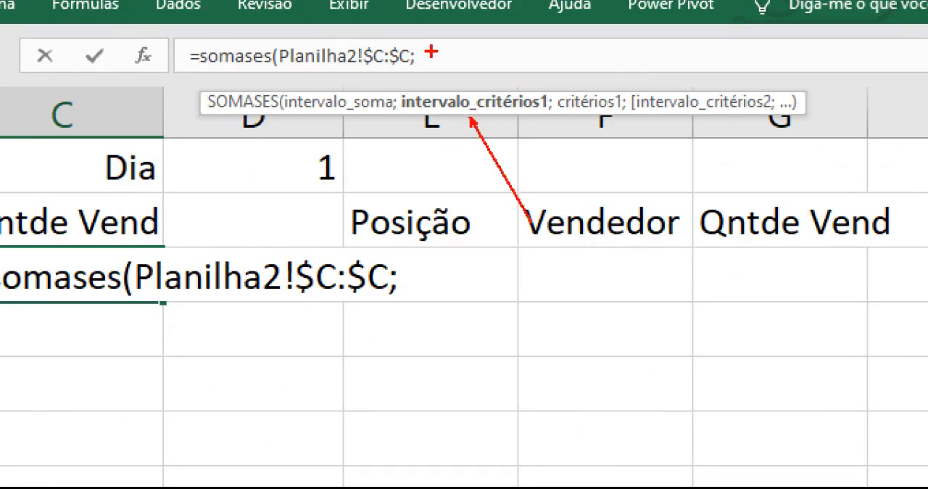
Step: Set the first criteria range to Planilha2's dia column as the absolute reference $D:$D, followed by a semicolon
{"action": "key", "text": "Escape"}
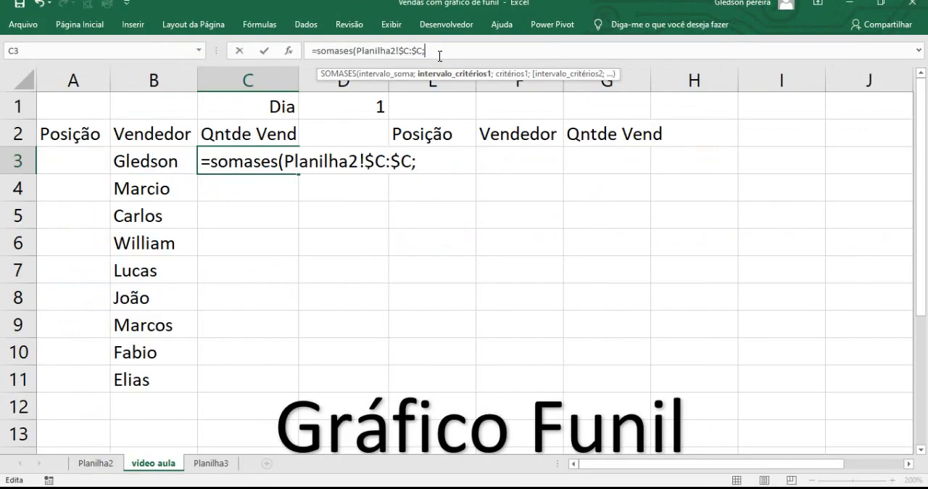
{"action": "left_click", "coordinate": [431, 56]}
{"action": "left_click", "coordinate": [94, 462]}
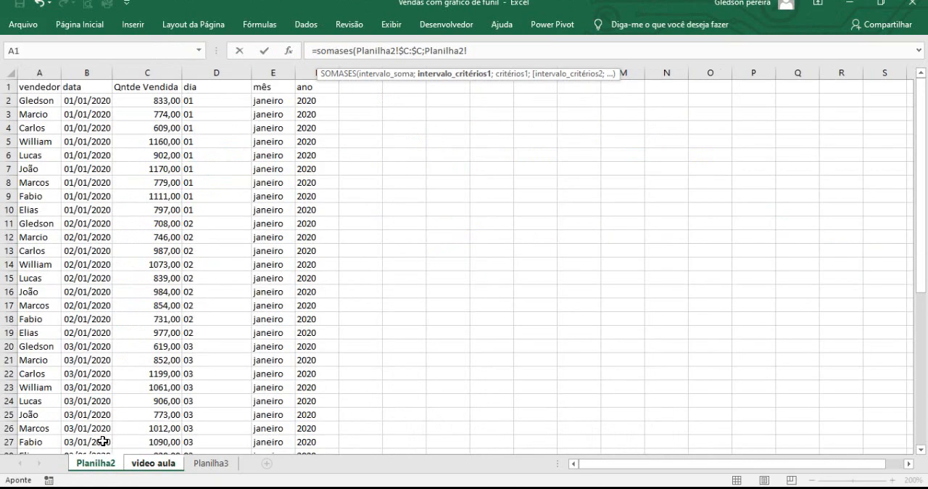
{"action": "left_click", "coordinate": [224, 74]}
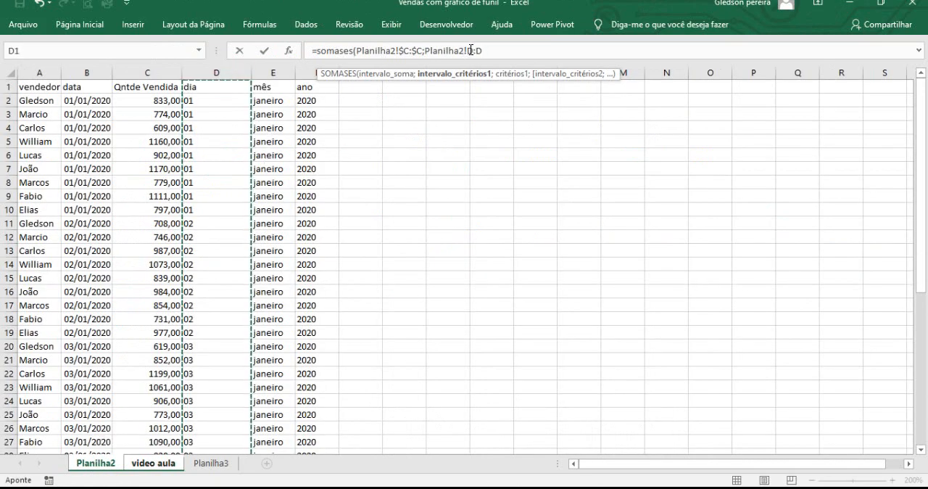
{"action": "left_click_drag", "start_coordinate": [468, 51], "coordinate": [492, 51]}
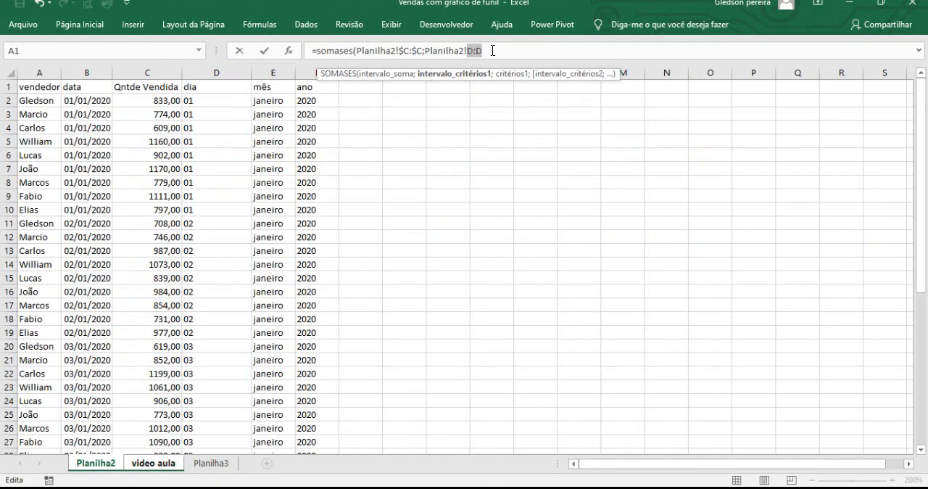
{"action": "key", "text": "F4"}
{"action": "type", "text": ";"}
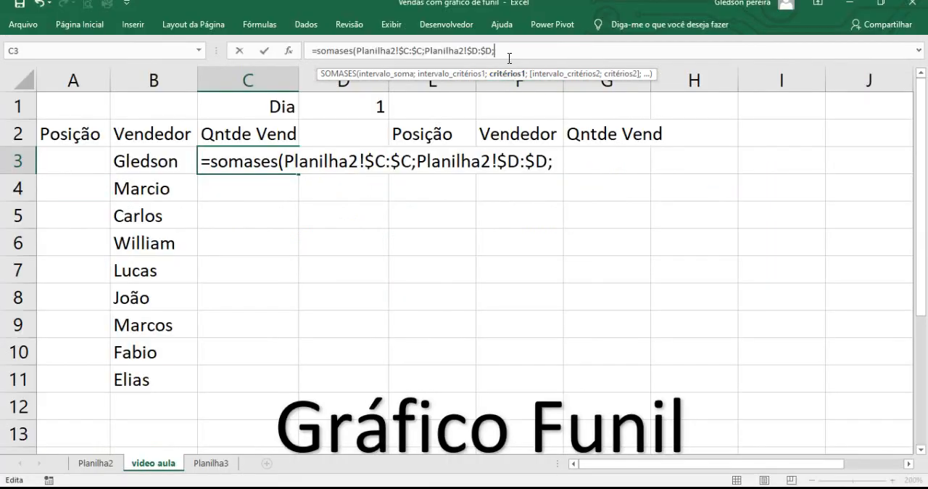
Step: Set the first criterion to the day cell D1 on the video aula sheet, as the absolute reference $D$1, followed by a semicolon
{"action": "key", "text": "ctrl+1"}
{"action": "left_click", "coordinate": [509, 58]}
{"action": "left_click_drag", "start_coordinate": [509, 101], "coordinate": [563, 160]}
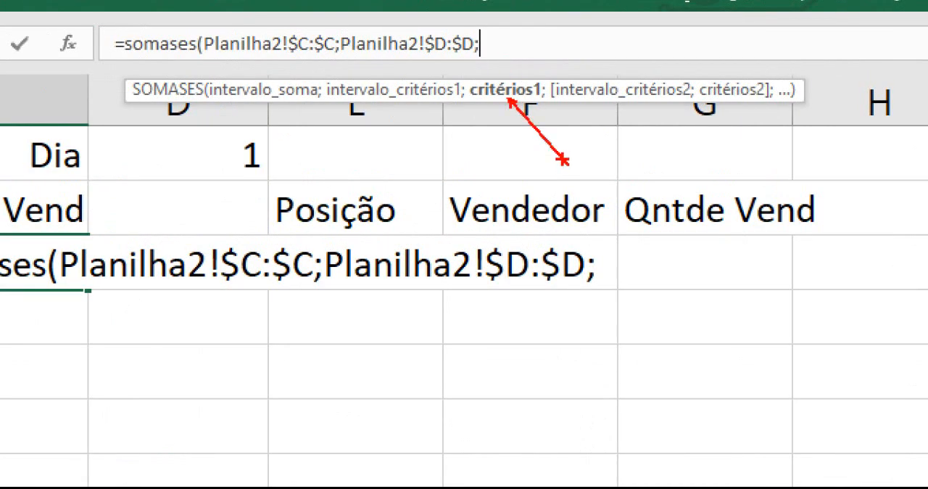
{"action": "key", "text": "Escape"}
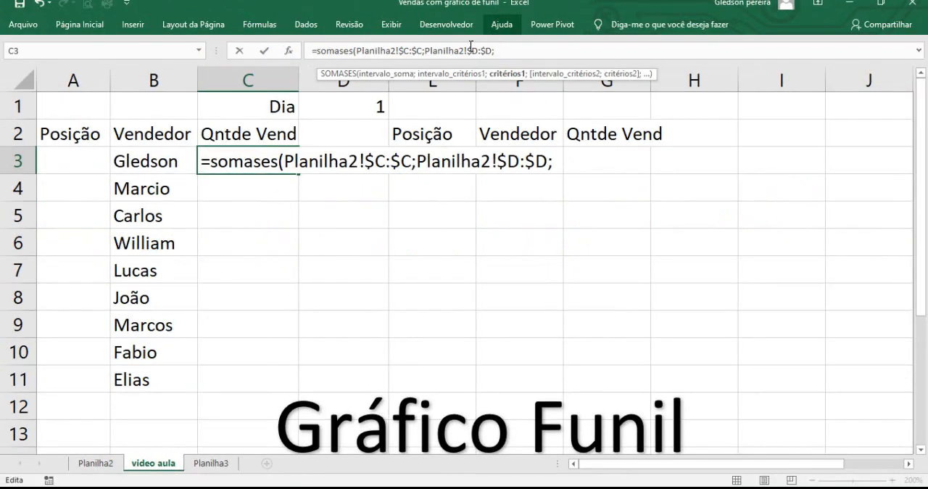
{"action": "left_click", "coordinate": [358, 104]}
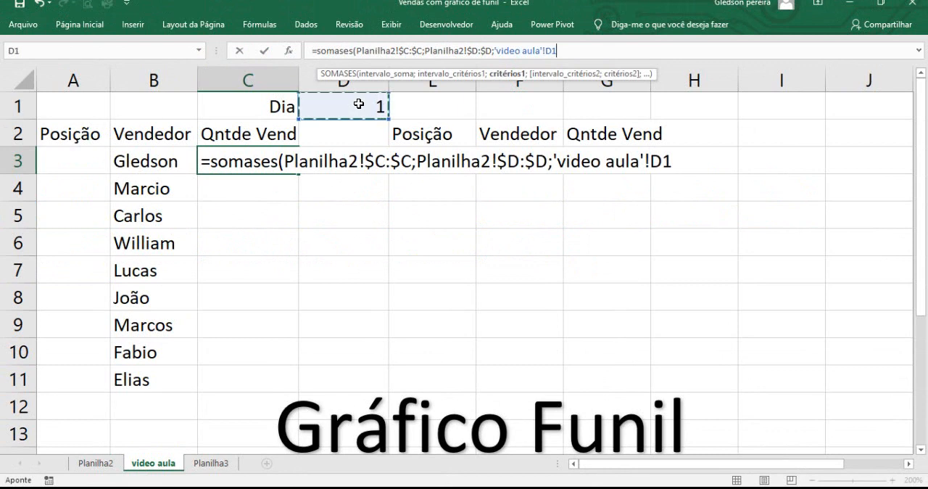
{"action": "double_click", "coordinate": [555, 52]}
{"action": "key", "text": "F4"}
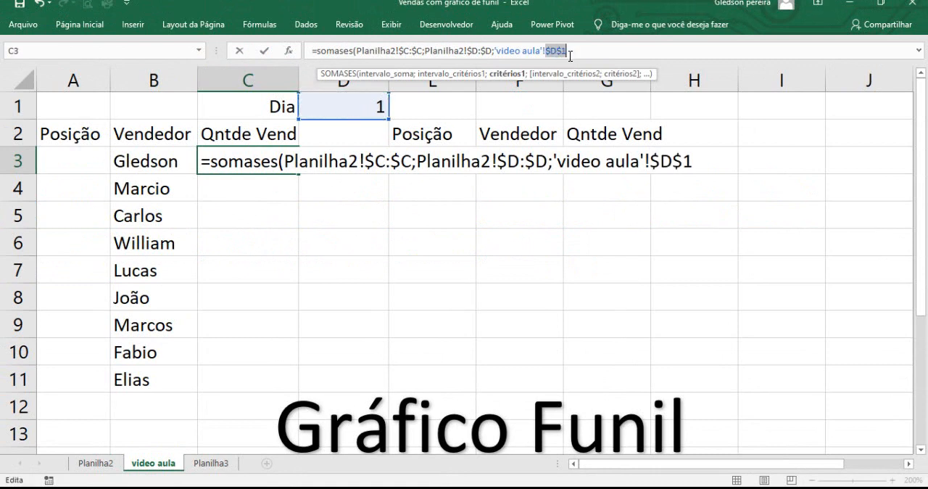
{"action": "left_click", "coordinate": [584, 54]}
{"action": "type", "text": ";"}
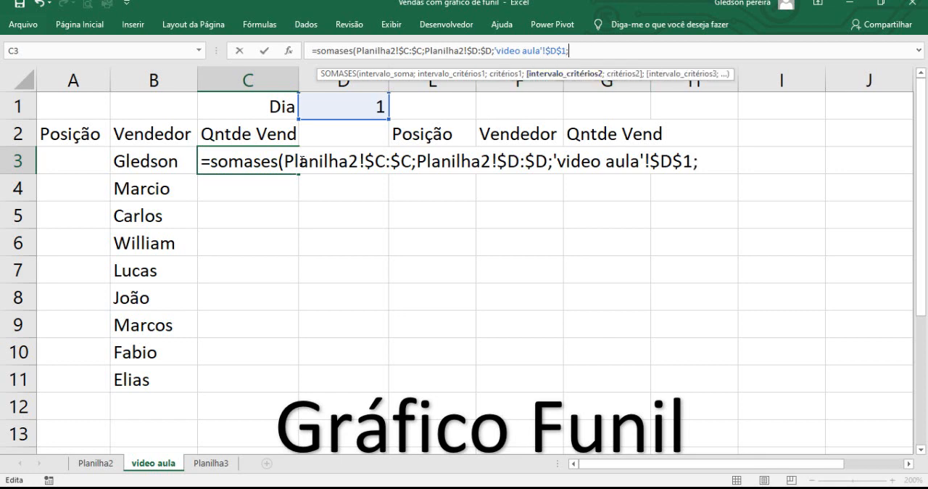
Step: Set the second criteria range to Planilha2's vendedor column as the absolute reference $A:$A, followed by a semicolon
{"action": "left_click", "coordinate": [97, 464]}
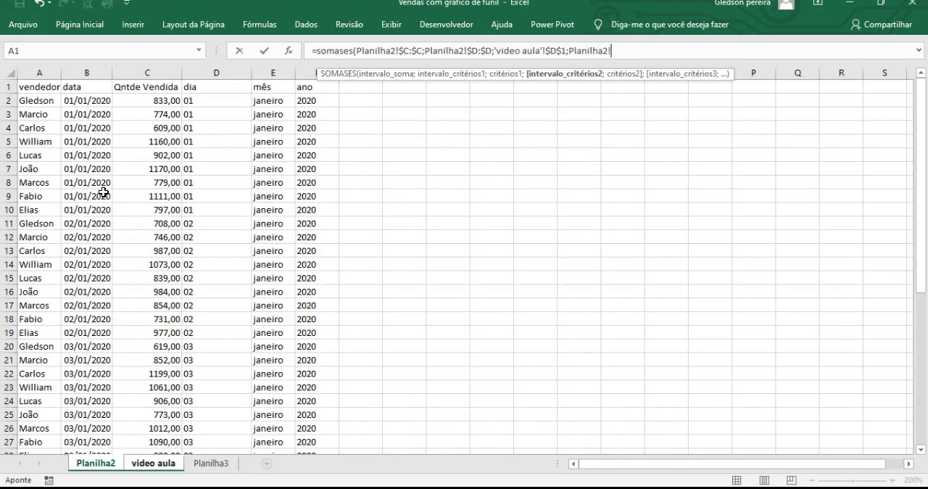
{"action": "left_click", "coordinate": [38, 73]}
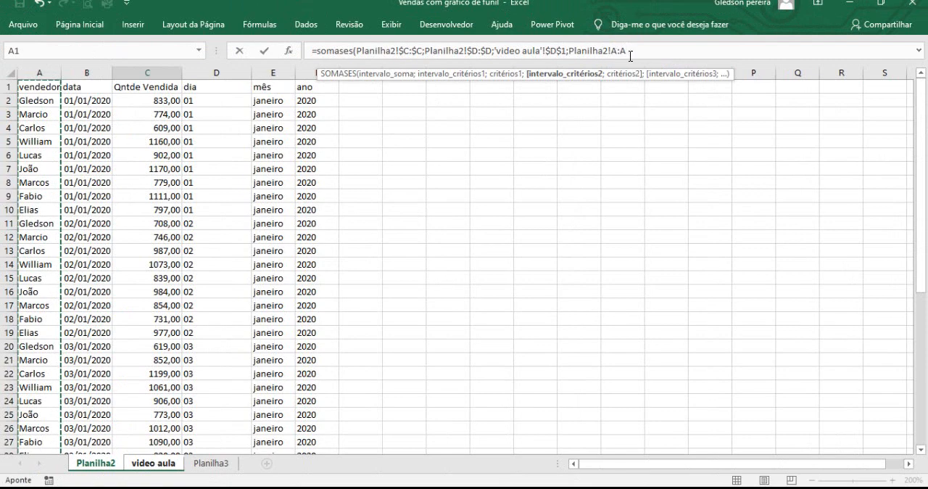
{"action": "double_click", "coordinate": [631, 56]}
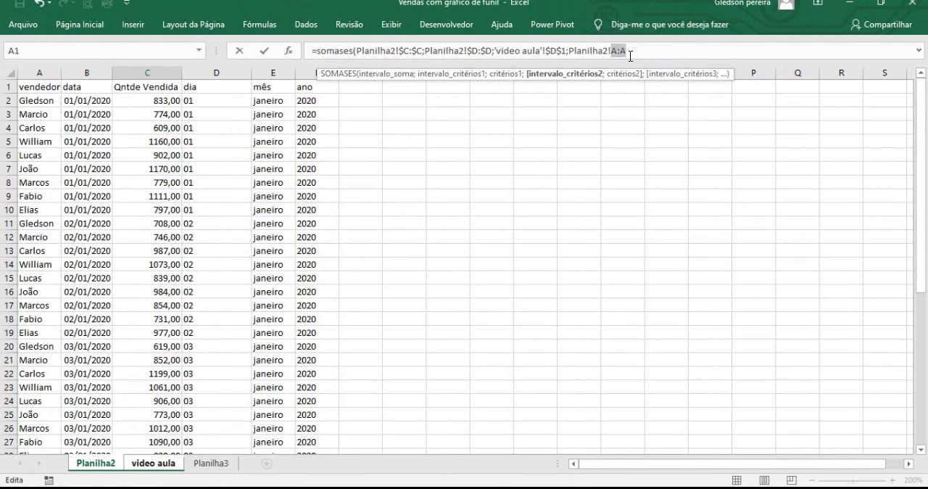
{"action": "key", "text": "F4"}
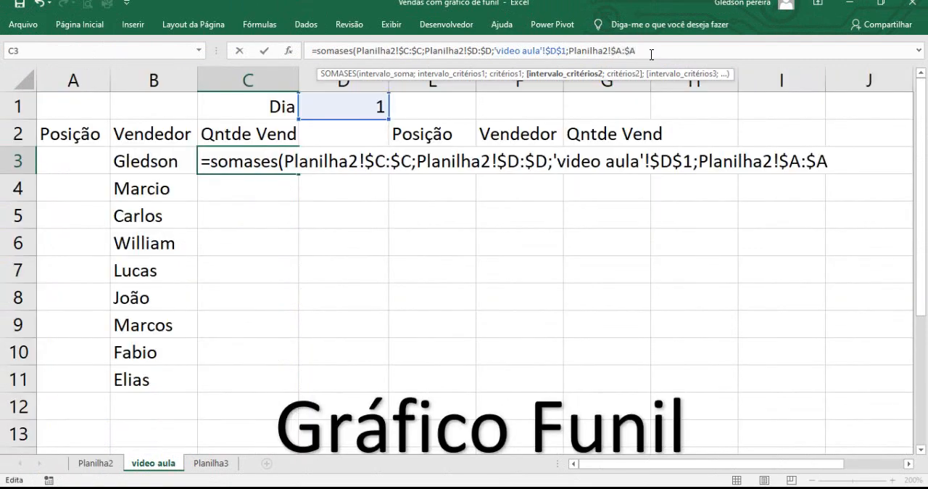
{"action": "type", "text": ";"}
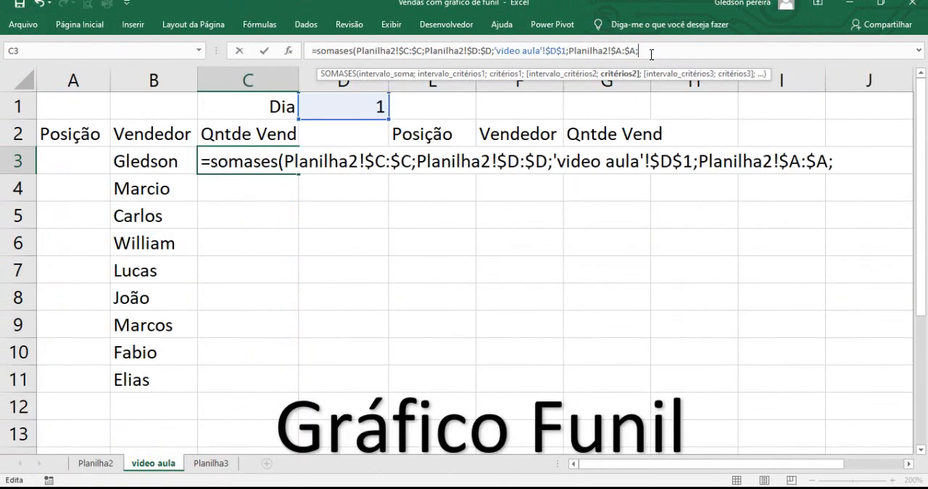
Step: Use seller cell B3 as the second criterion, then close and enter the SOMASES formula in C3
{"action": "left_click", "coordinate": [137, 161]}
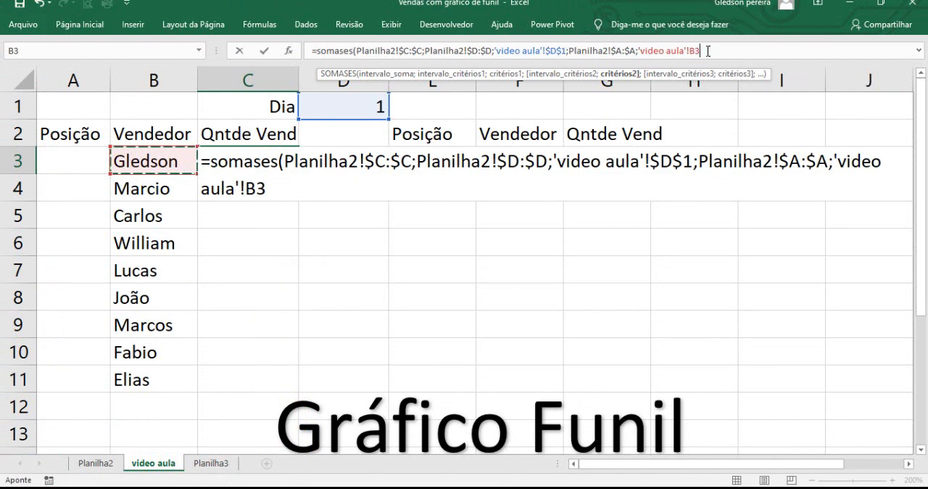
{"action": "type", "text": ")"}
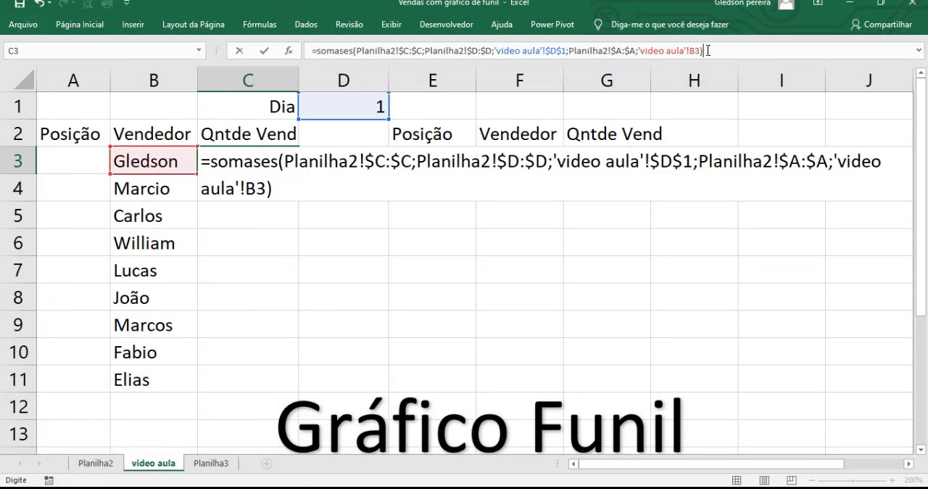
{"action": "key", "text": "Return"}
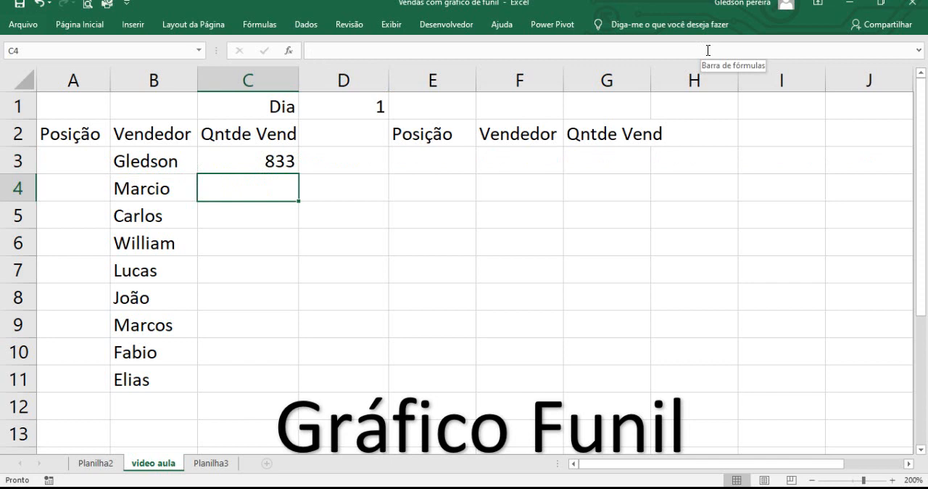
Step: Fill the SOMASES formula from C3 down through C11 for all sellers
{"action": "left_click", "coordinate": [284, 161]}
{"action": "double_click", "coordinate": [299, 175]}
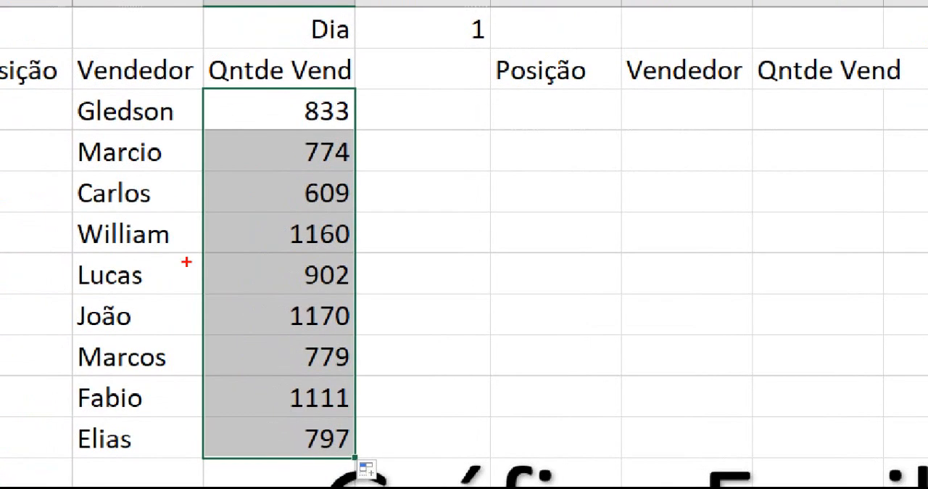
{"action": "left_click_drag", "start_coordinate": [357, 114], "coordinate": [430, 83]}
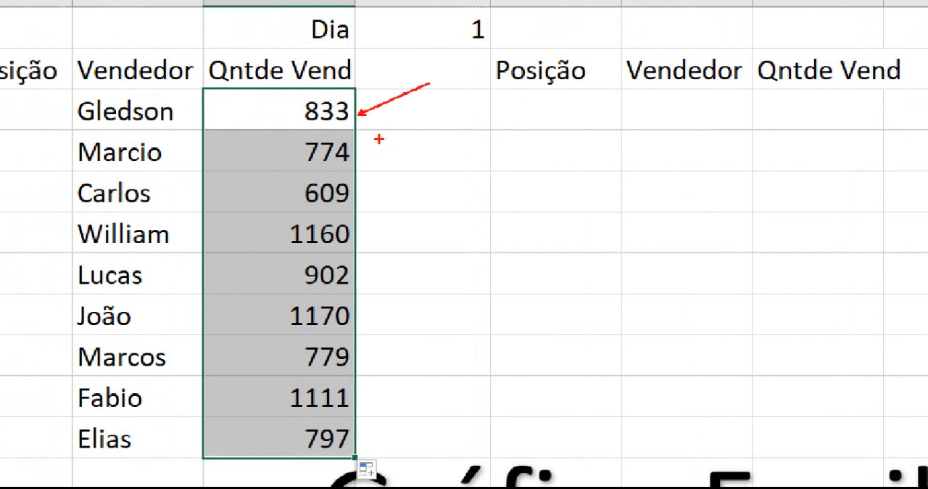
{"action": "left_click_drag", "start_coordinate": [358, 152], "coordinate": [431, 125]}
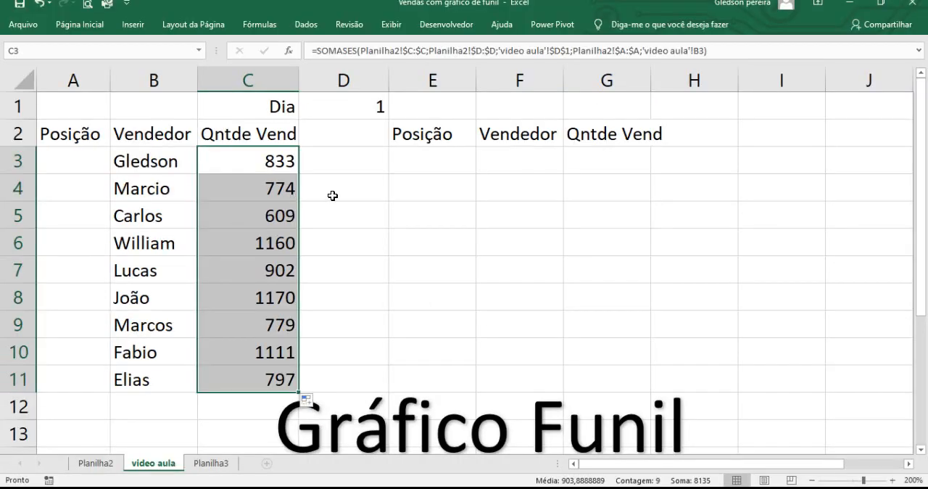
{"action": "left_click", "coordinate": [403, 162]}
Step: Begin an ORDEM formula in the first Posição cell, A3
{"action": "left_click", "coordinate": [47, 109]}
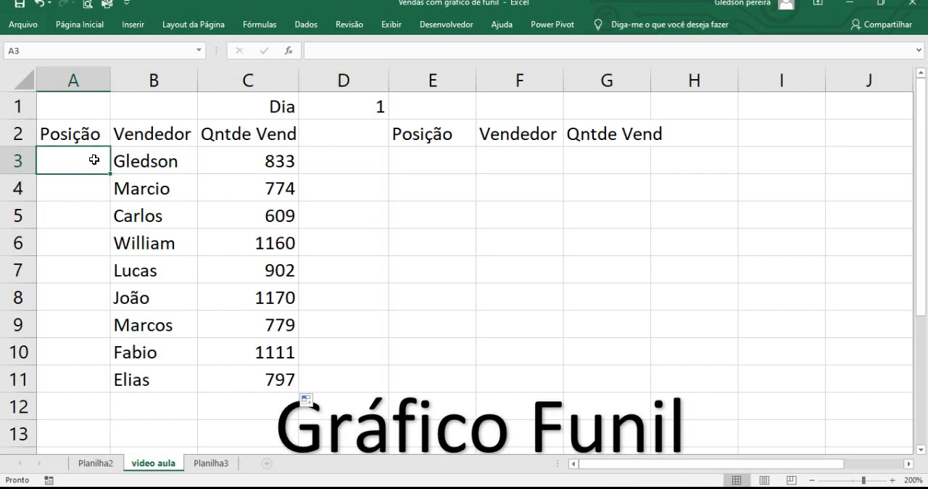
{"action": "type", "text": "="}
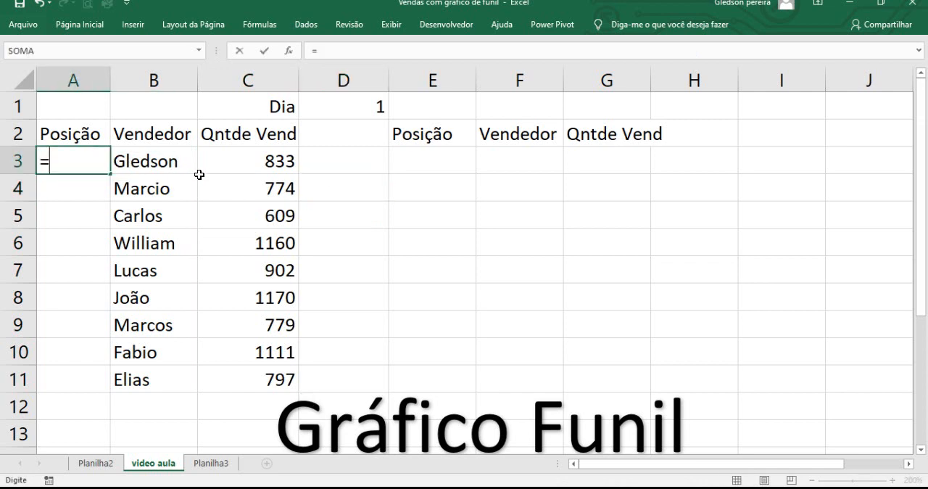
{"action": "type", "text": "ore"}
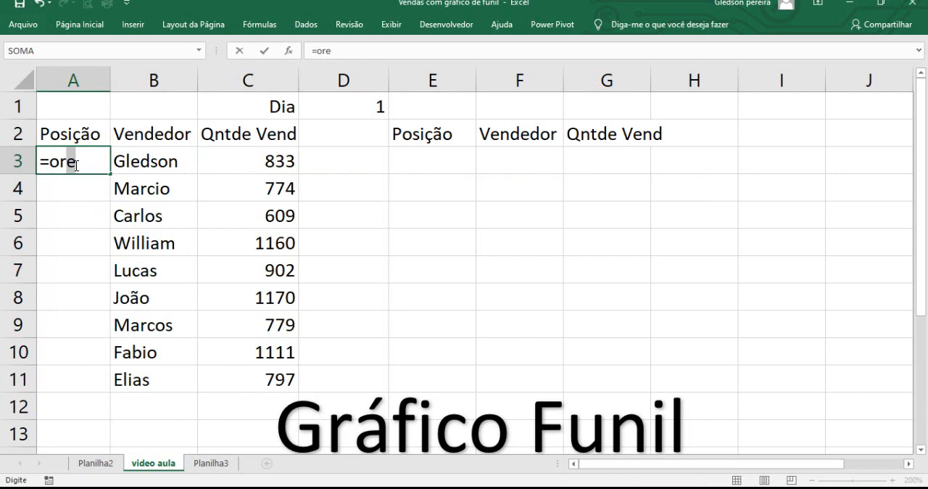
{"action": "key", "text": "BackSpace"}
{"action": "type", "text": "de"}
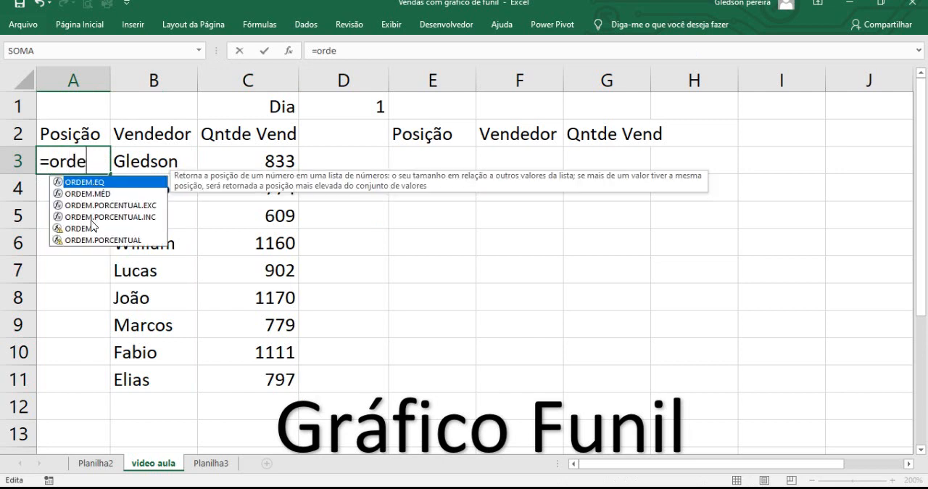
{"action": "double_click", "coordinate": [83, 229]}
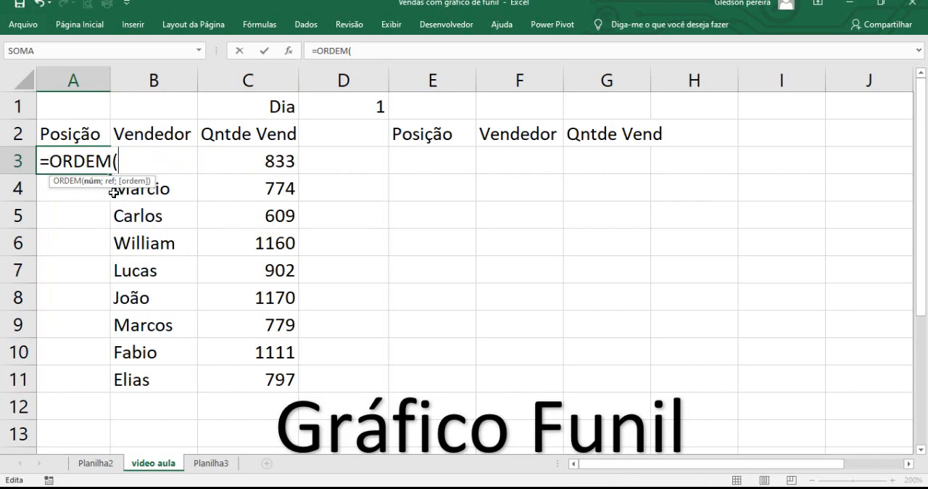
{"action": "key", "text": "ctrl+1"}
{"action": "left_click", "coordinate": [87, 190]}
{"action": "left_click_drag", "start_coordinate": [106, 187], "coordinate": [136, 224]}
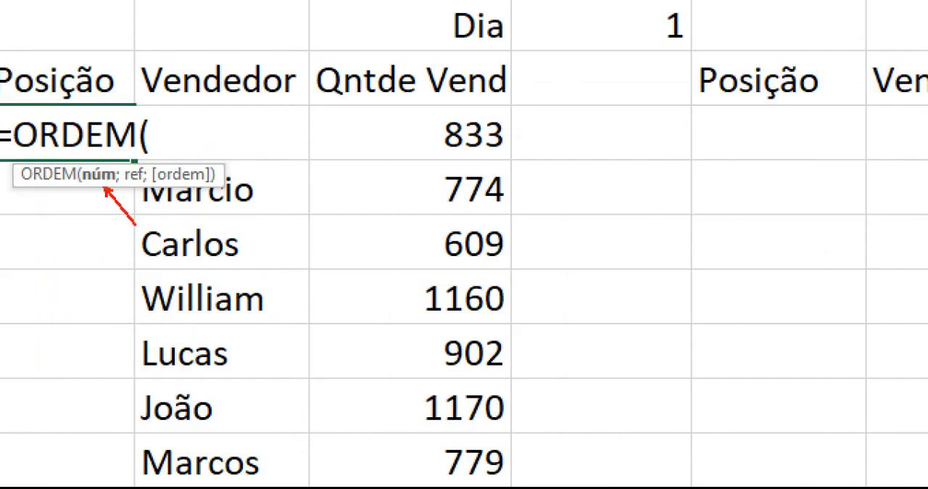
{"action": "key", "text": "Escape"}
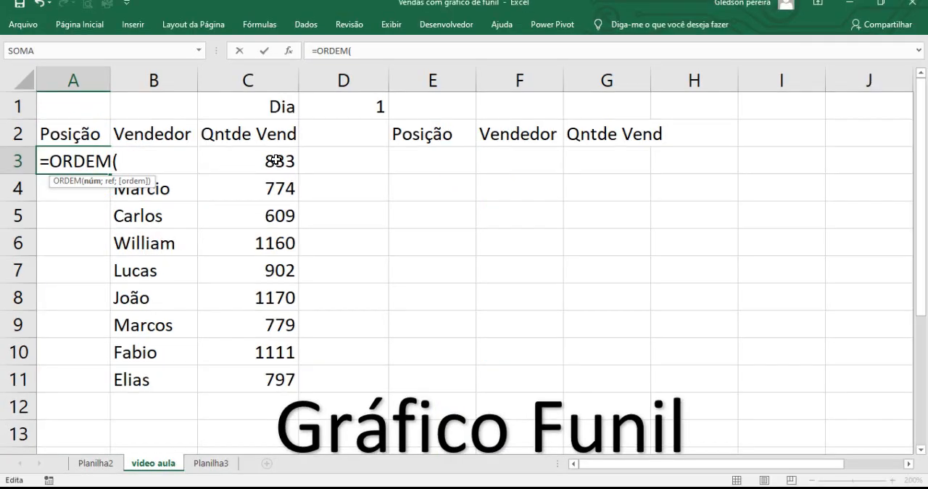
Step: Enter the Qntde Vend range as the absolute reference $C$3:$C$11 in the ORDEM formula's first argument, followed by a semicolon
{"action": "left_click_drag", "start_coordinate": [277, 161], "coordinate": [279, 369]}
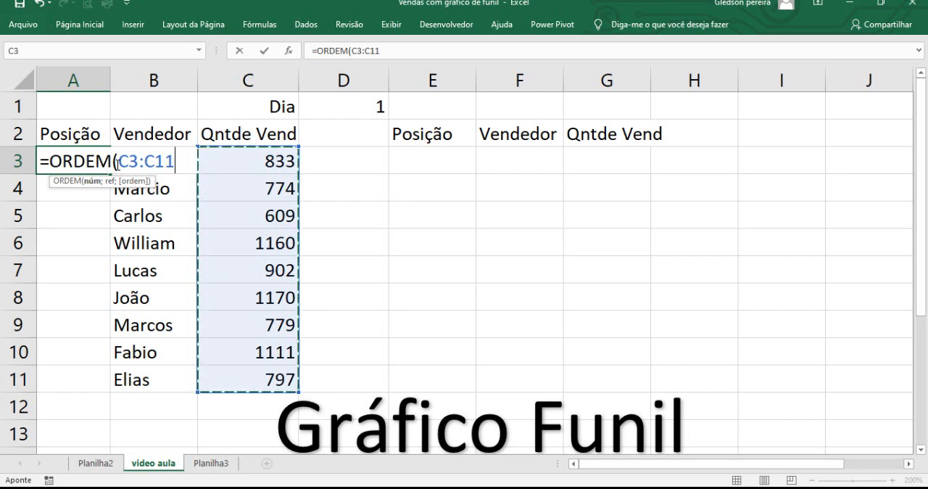
{"action": "left_click_drag", "start_coordinate": [121, 164], "coordinate": [171, 170]}
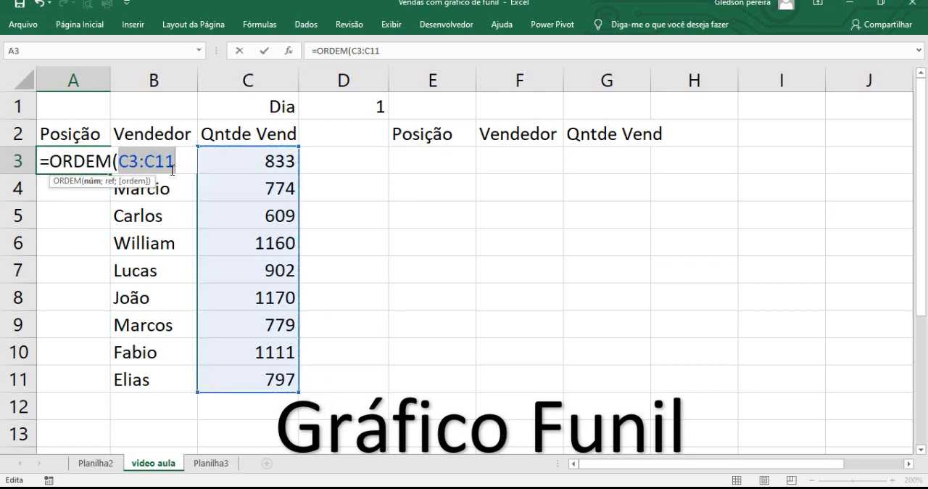
{"action": "key", "text": "F4"}
{"action": "left_click", "coordinate": [214, 162]}
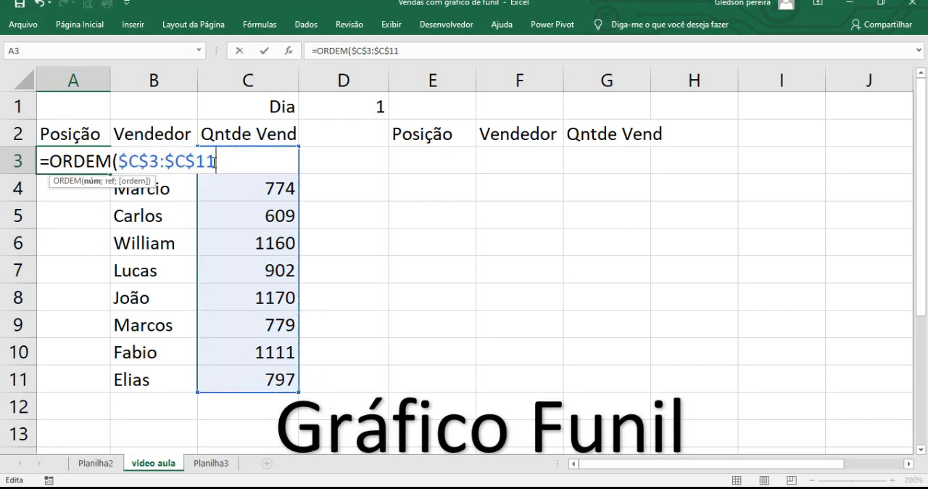
{"action": "type", "text": ";"}
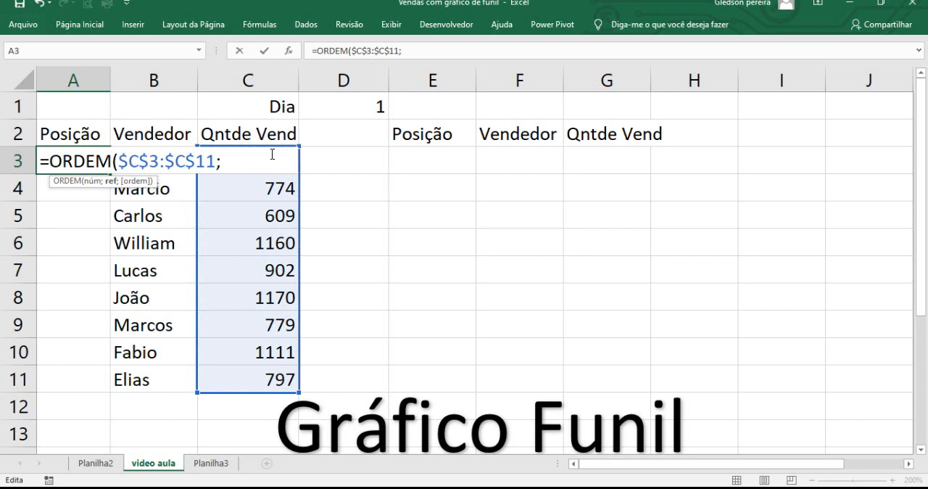
Step: Enter c3 as the second argument of the ORDEM formula
{"action": "left_click", "coordinate": [323, 162]}
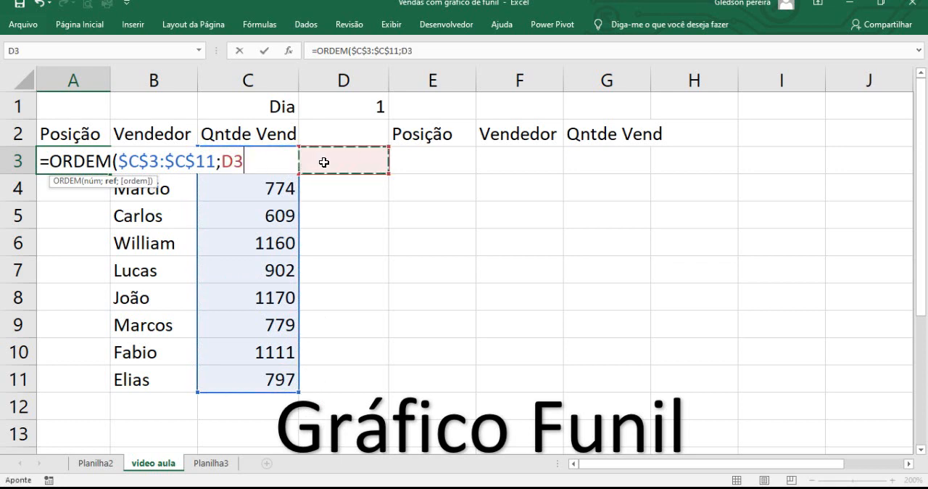
{"action": "left_click", "coordinate": [406, 52]}
{"action": "type", "text": "c3"}
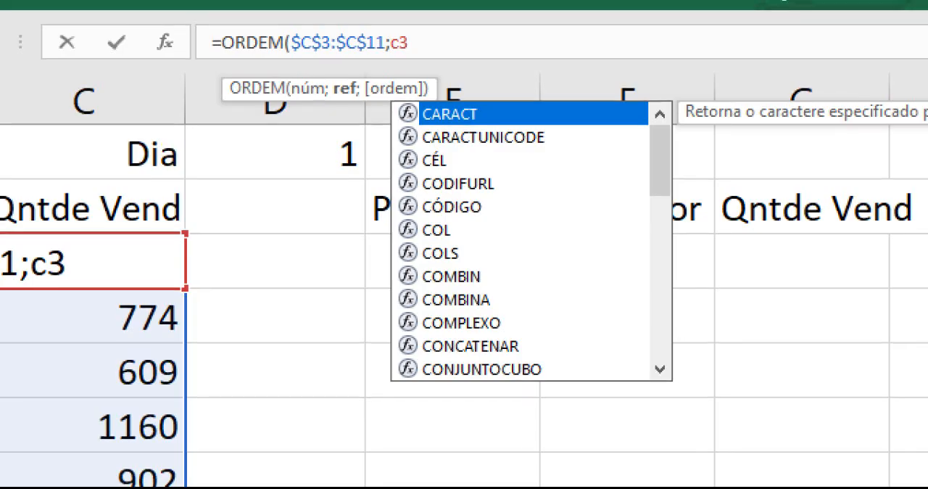
{"action": "left_click", "coordinate": [411, 59]}
{"action": "left_click_drag", "start_coordinate": [411, 51], "coordinate": [512, 104]}
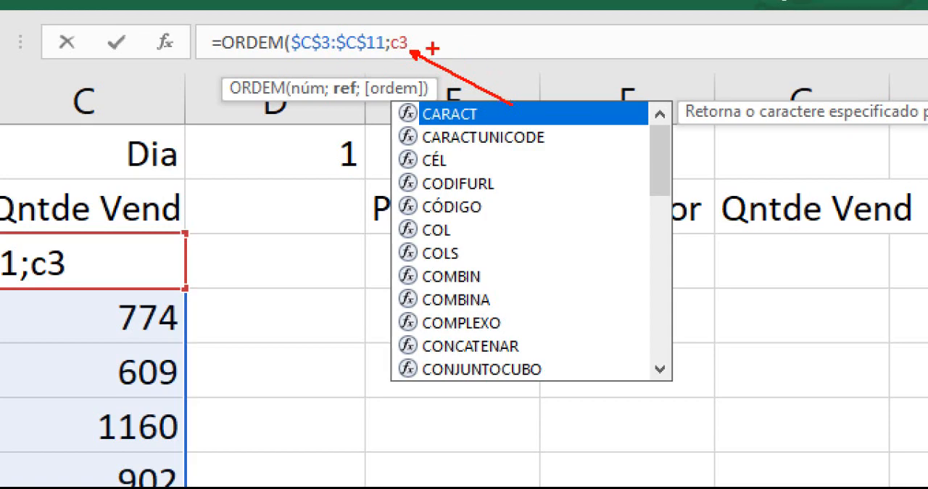
Step: Complete the ORDEM formula in A3 with the arguments $C$3:$C$11;c3 and fill it down through A11
{"action": "key", "text": "Escape"}
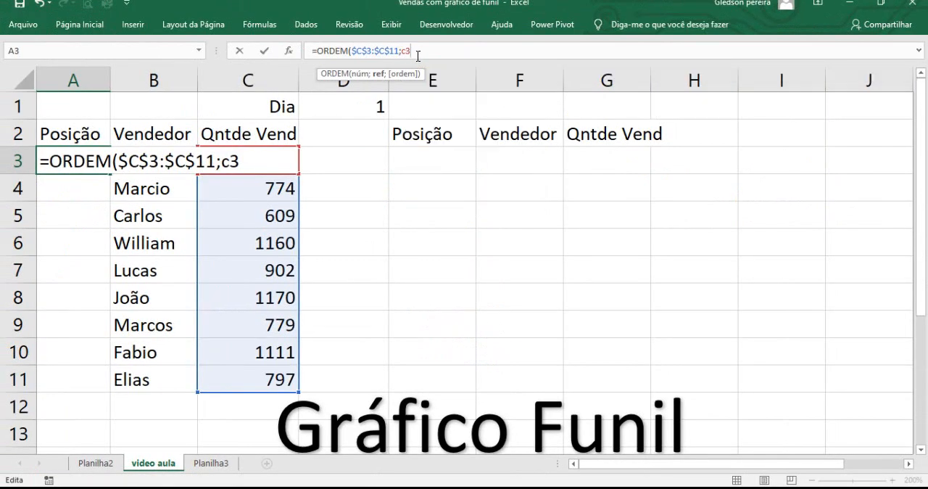
{"action": "type", "text": ")"}
{"action": "key", "text": "Return"}
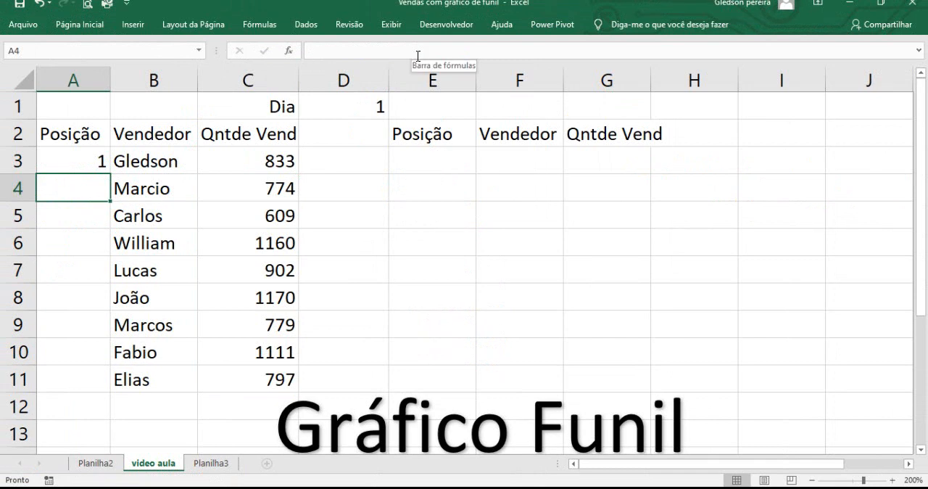
{"action": "left_click", "coordinate": [98, 160]}
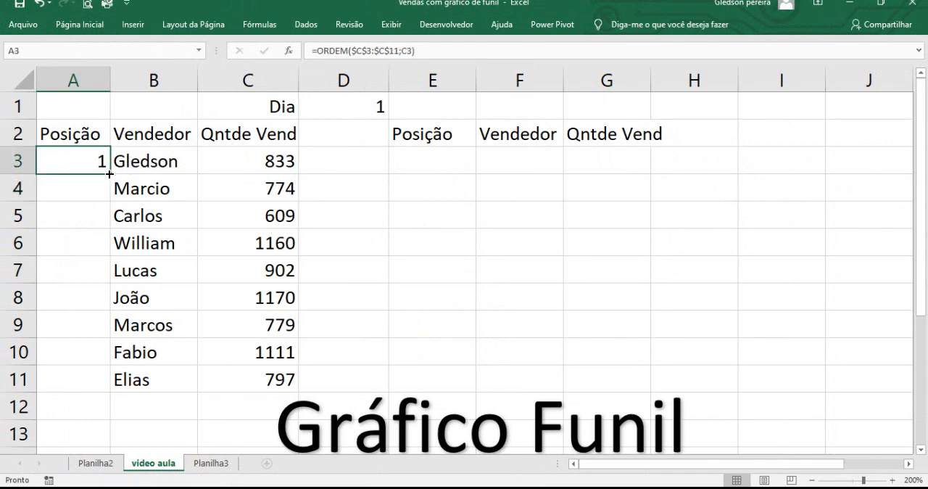
{"action": "double_click", "coordinate": [109, 174]}
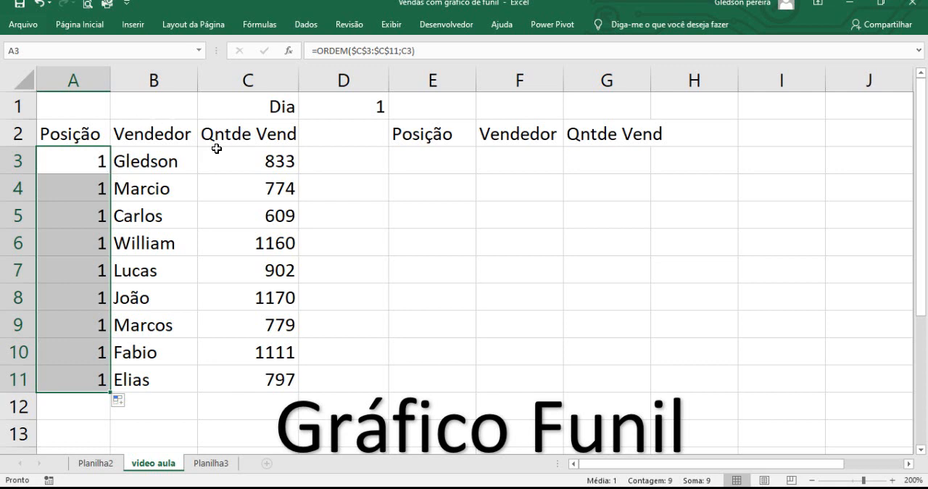
Step: Clear the arguments of the ORDEM formula in A3 and enter C3 as its first argument, followed by a semicolon
{"action": "left_click_drag", "start_coordinate": [381, 59], "coordinate": [428, 114]}
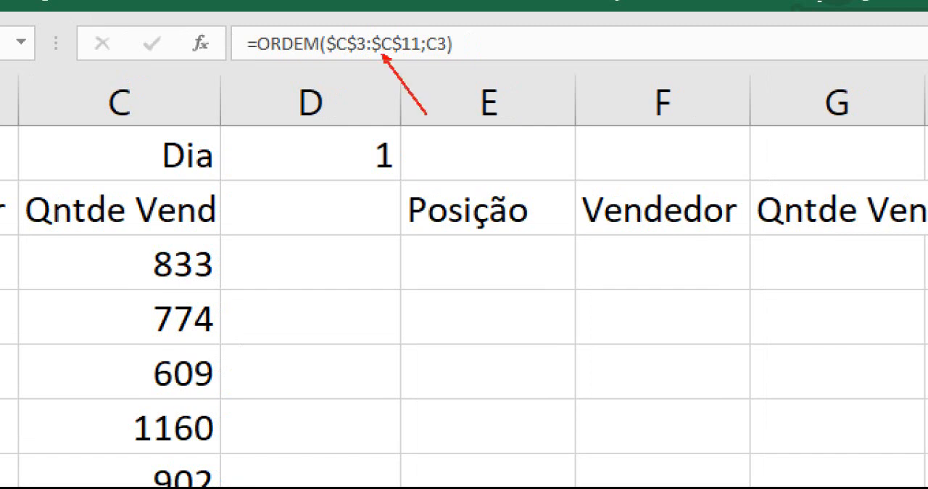
{"action": "left_click_drag", "start_coordinate": [444, 48], "coordinate": [491, 76]}
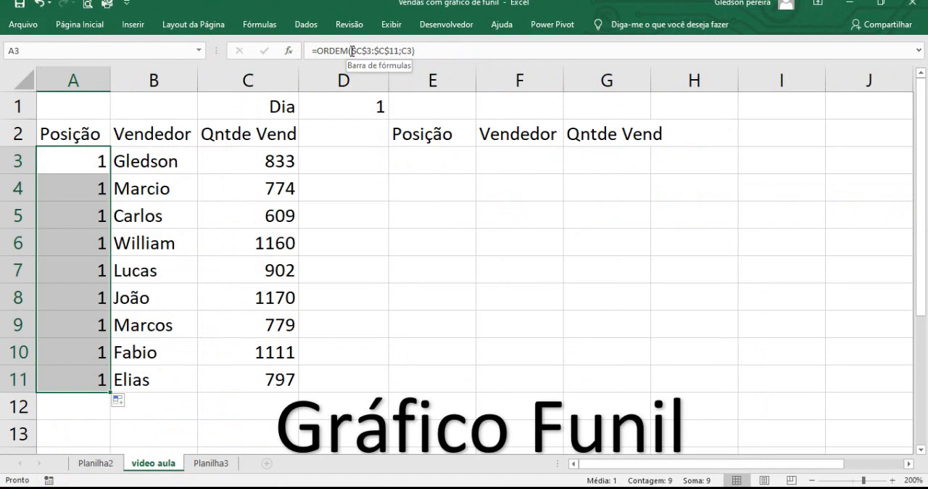
{"action": "left_click_drag", "start_coordinate": [327, 45], "coordinate": [446, 44]}
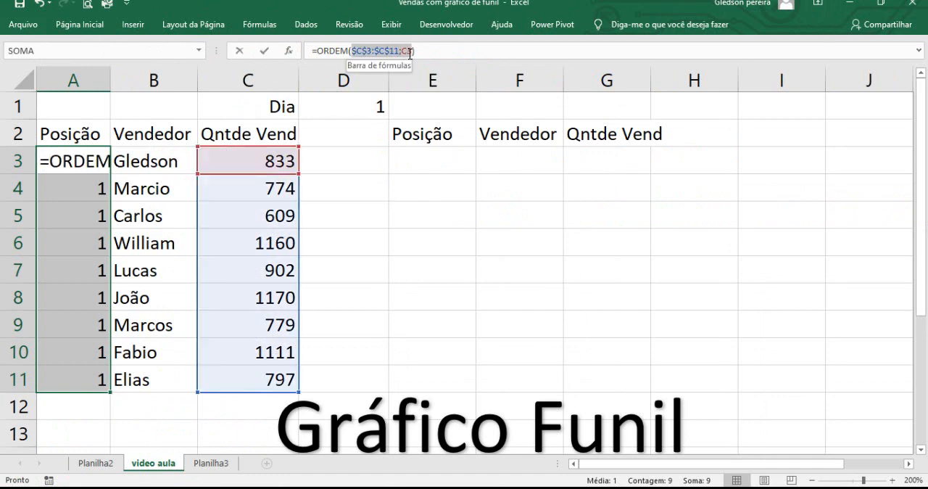
{"action": "key", "text": "BackSpace"}
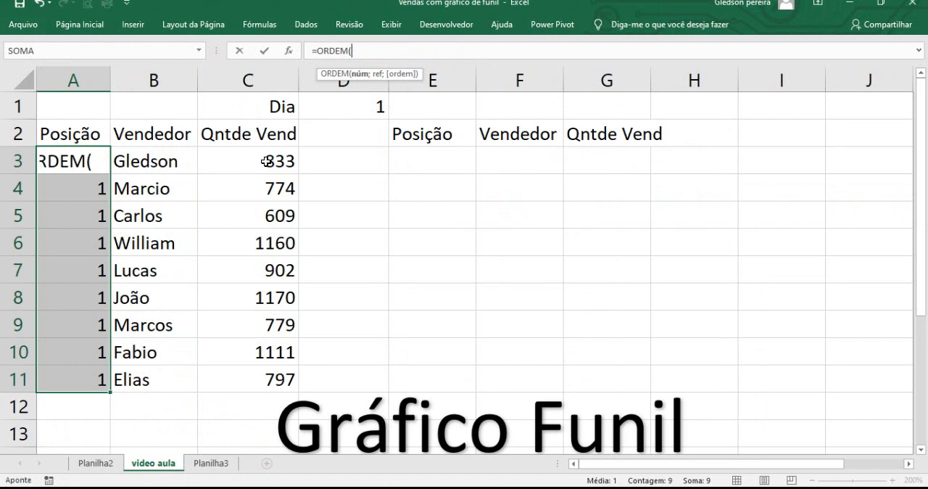
{"action": "left_click", "coordinate": [265, 161]}
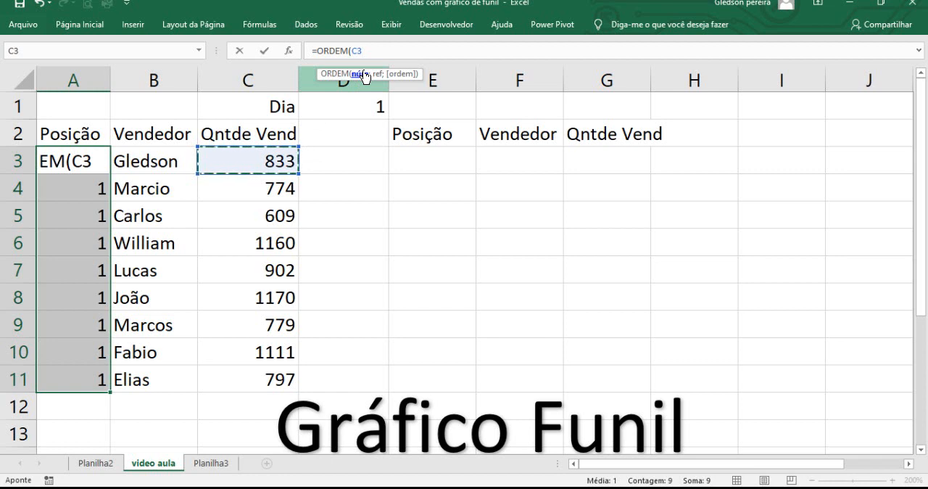
{"action": "type", "text": ";"}
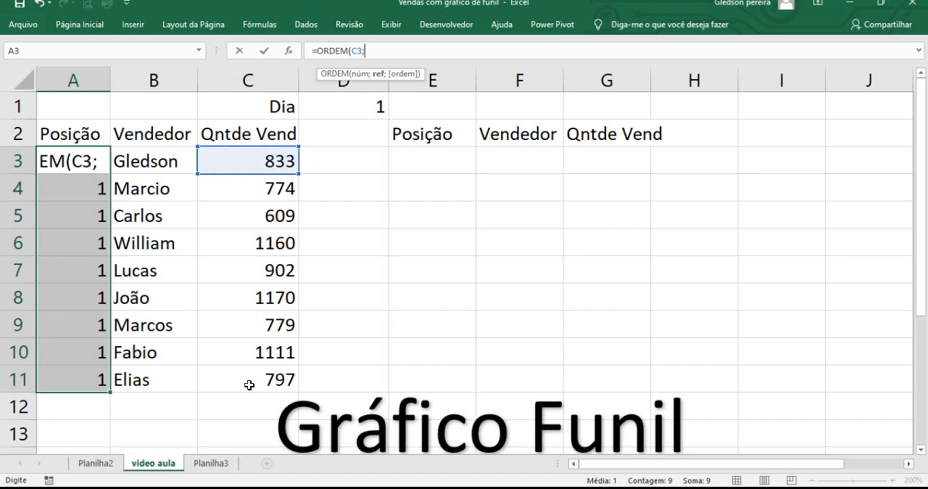
Step: Complete the ORDEM formula with the absolute range $C$3:$C$11 as its second argument and fill it from A3 down through A11
{"action": "left_click_drag", "start_coordinate": [244, 159], "coordinate": [249, 373]}
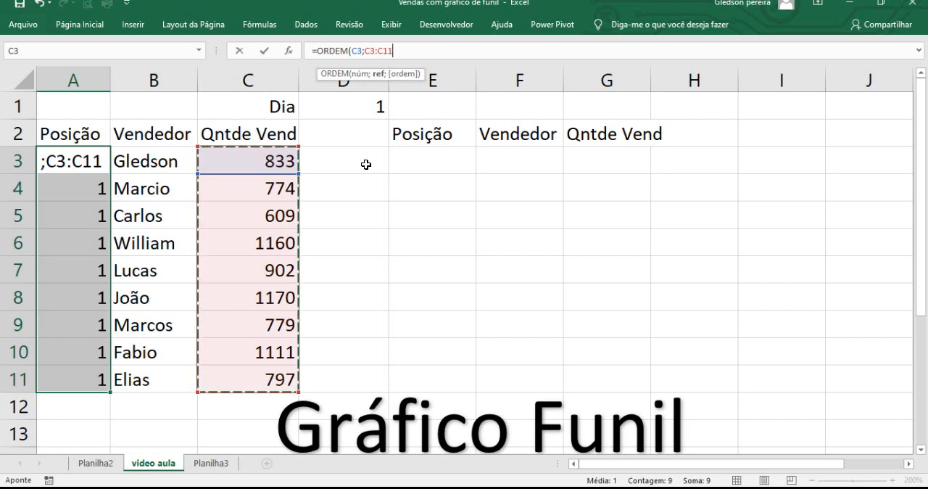
{"action": "left_click_drag", "start_coordinate": [365, 50], "coordinate": [393, 52]}
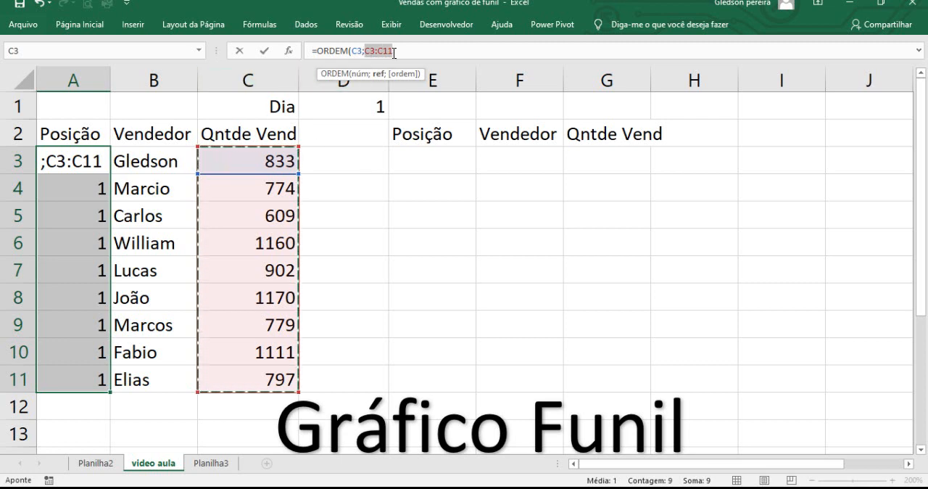
{"action": "key", "text": "F4"}
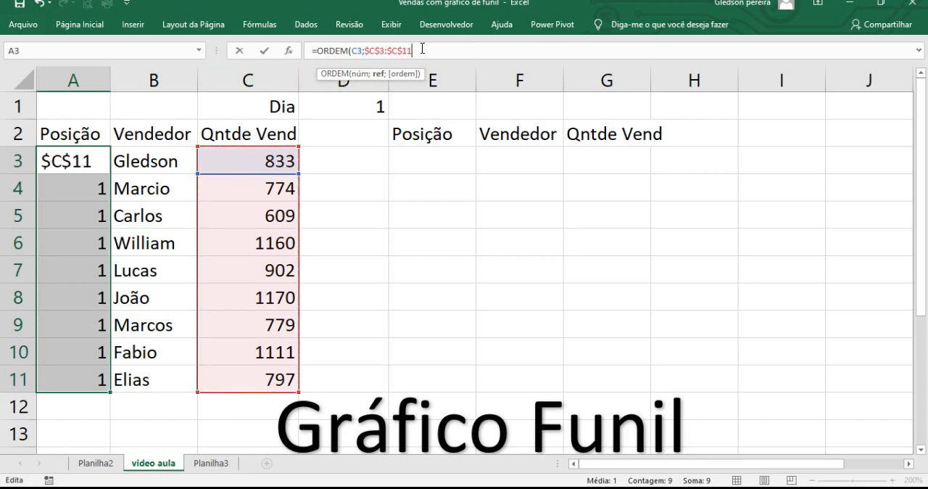
{"action": "type", "text": ")"}
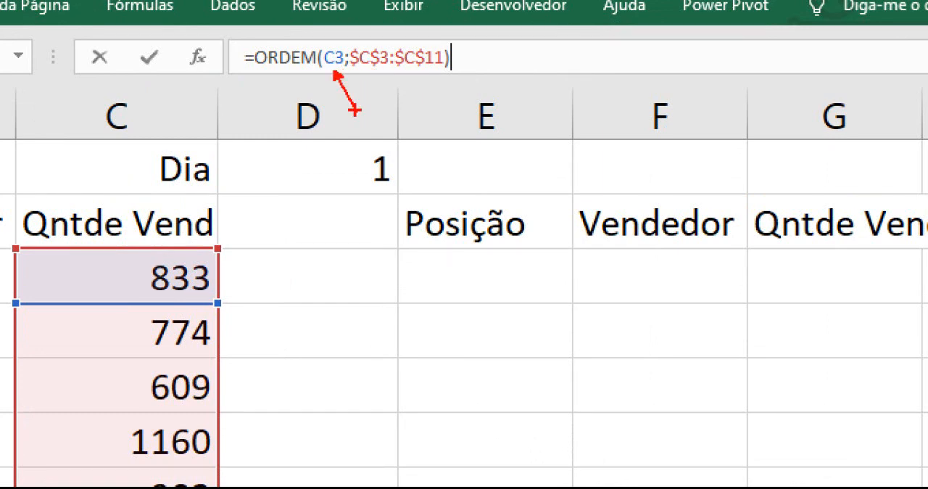
{"action": "left_click_drag", "start_coordinate": [366, 71], "coordinate": [463, 71]}
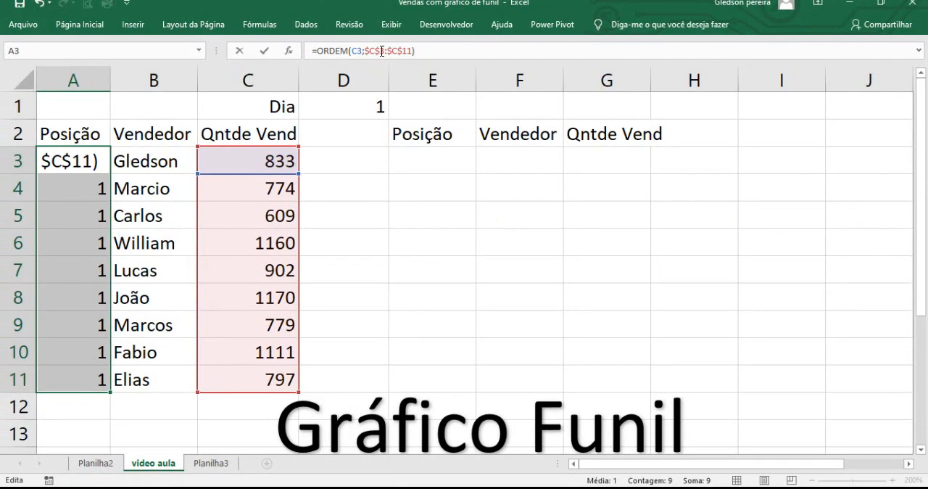
{"action": "key", "text": "Return"}
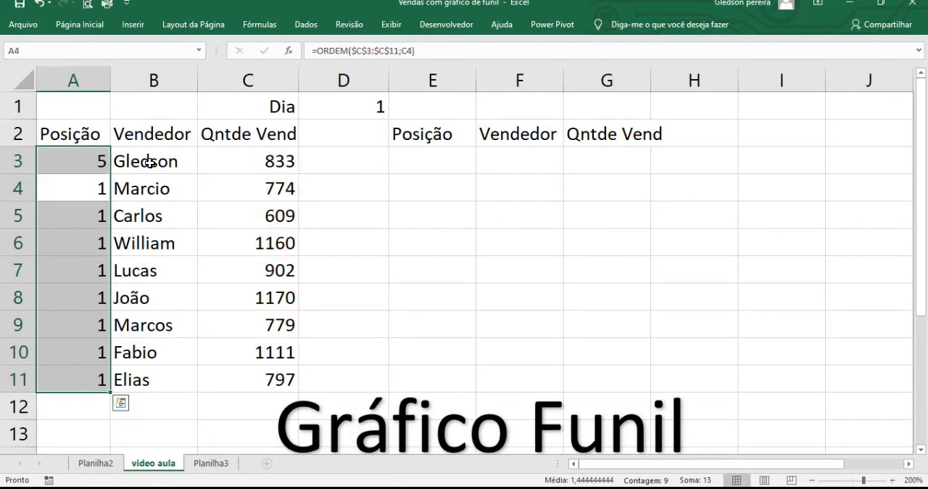
{"action": "left_click", "coordinate": [97, 156]}
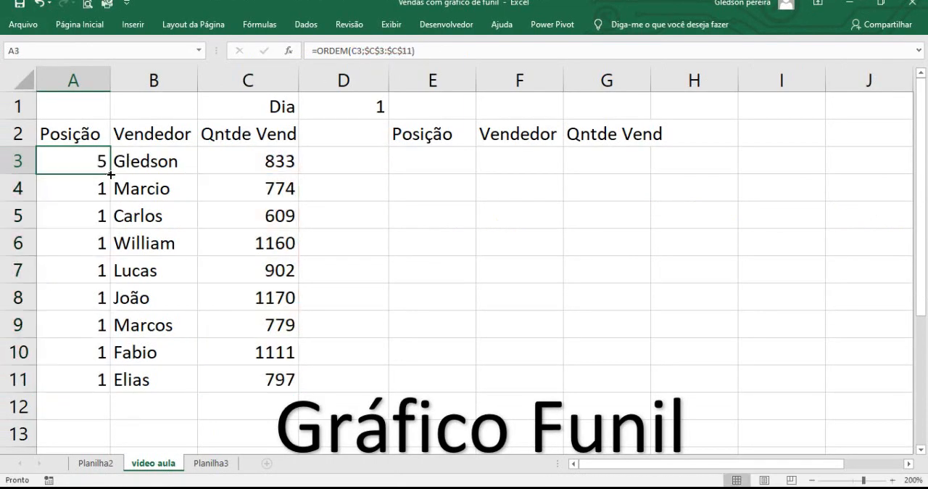
{"action": "double_click", "coordinate": [110, 175]}
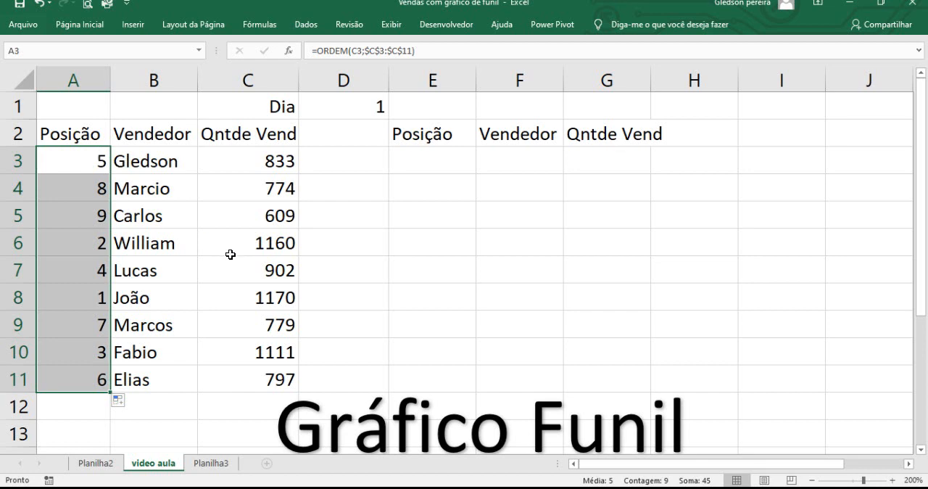
Step: Test the ranking by choosing day 2 and finally day 4 from the Dia list in D1
{"action": "left_click", "coordinate": [364, 94]}
{"action": "left_click", "coordinate": [395, 113]}
{"action": "left_click", "coordinate": [353, 145]}
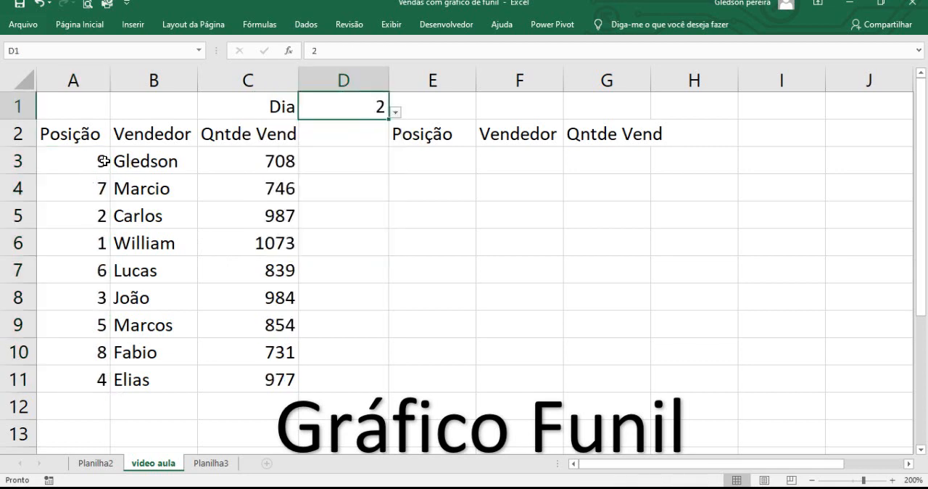
{"action": "left_click", "coordinate": [395, 113]}
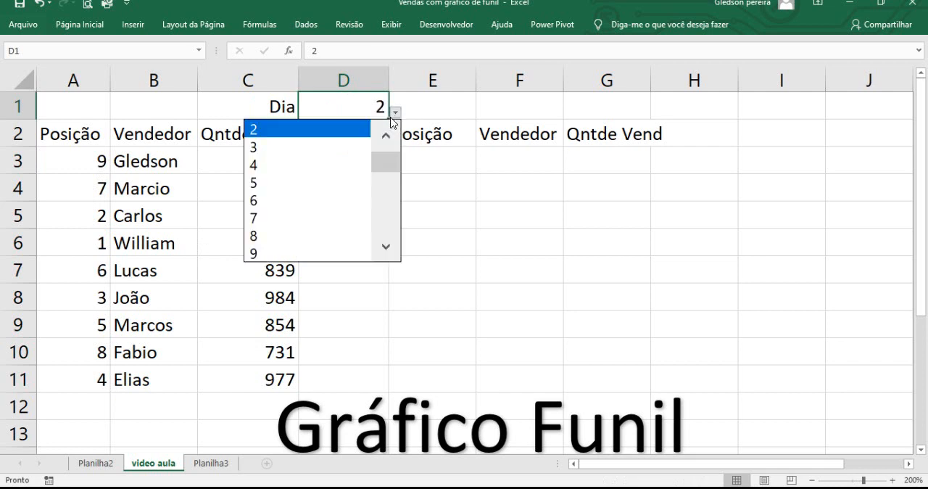
{"action": "left_click", "coordinate": [352, 163]}
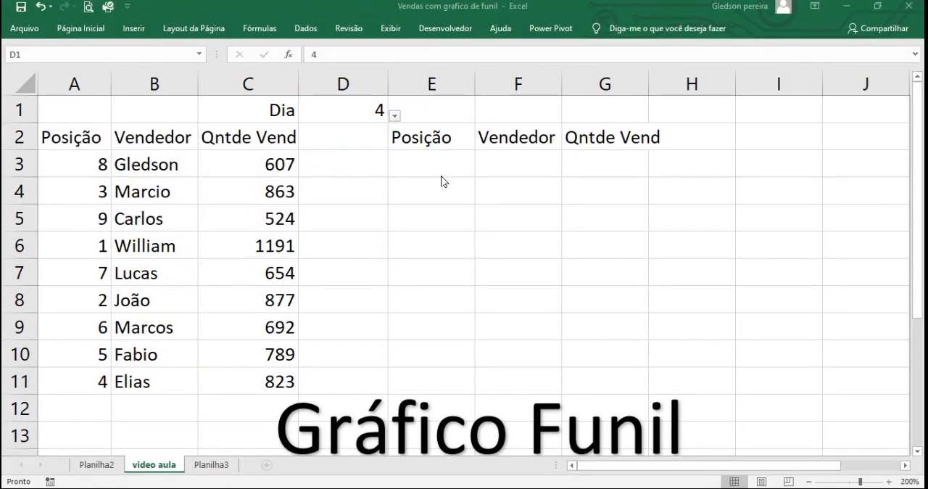
Step: Enter 1 and 2 in E3 and E4 under the second Posição heading and extend the series to 9 in E11
{"action": "left_click", "coordinate": [446, 155]}
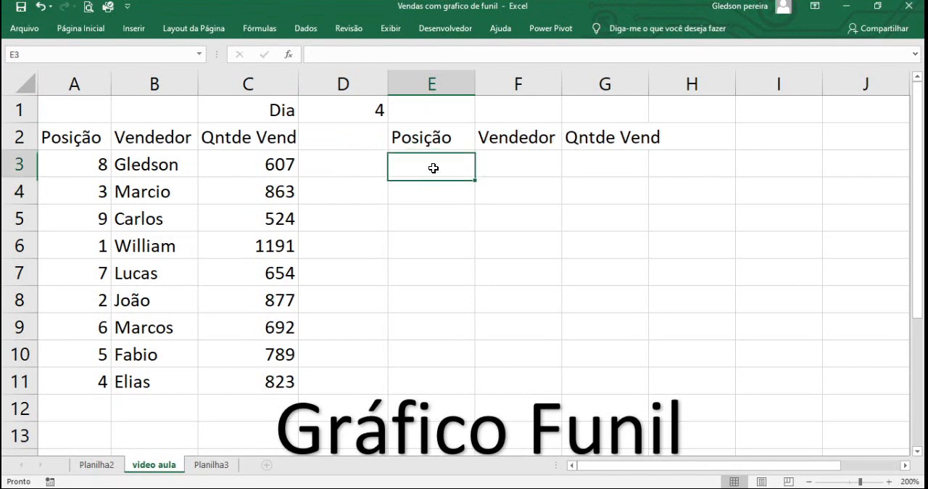
{"action": "type", "text": "1"}
{"action": "key", "text": "Return"}
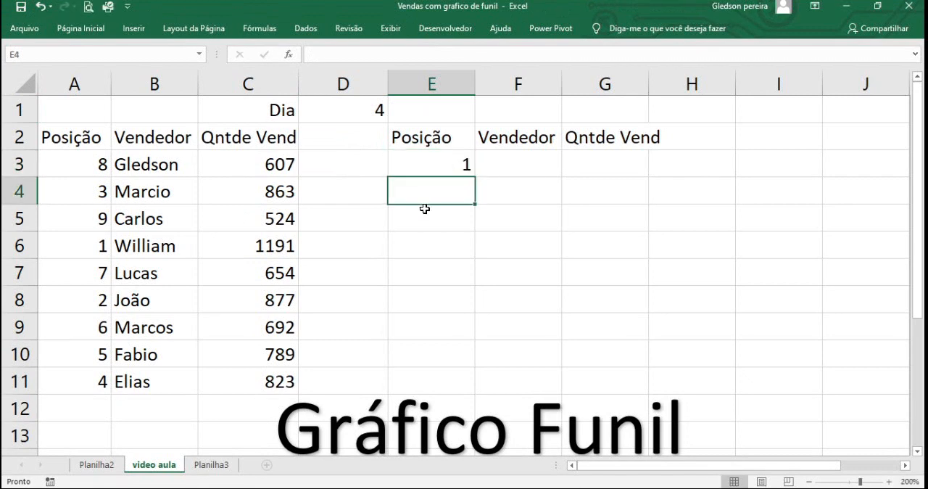
{"action": "type", "text": "2"}
{"action": "key", "text": "Return"}
{"action": "left_click_drag", "start_coordinate": [450, 170], "coordinate": [451, 191]}
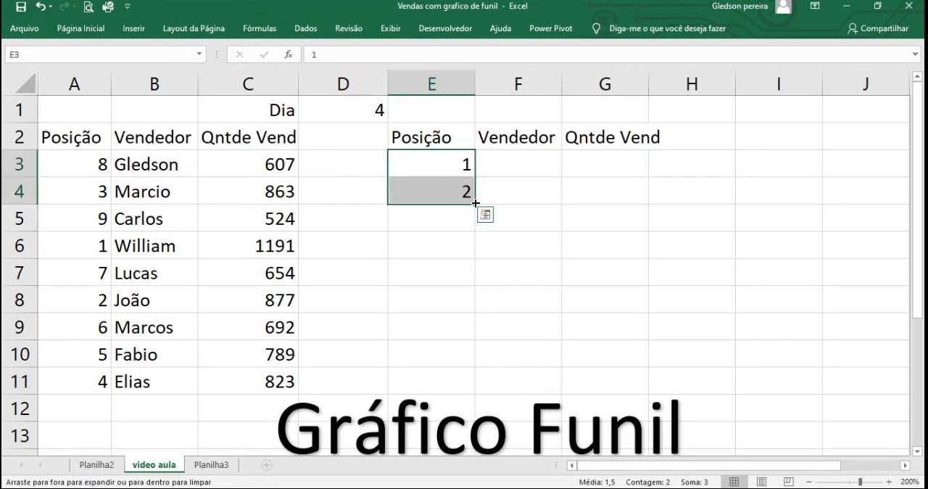
{"action": "double_click", "coordinate": [474, 203]}
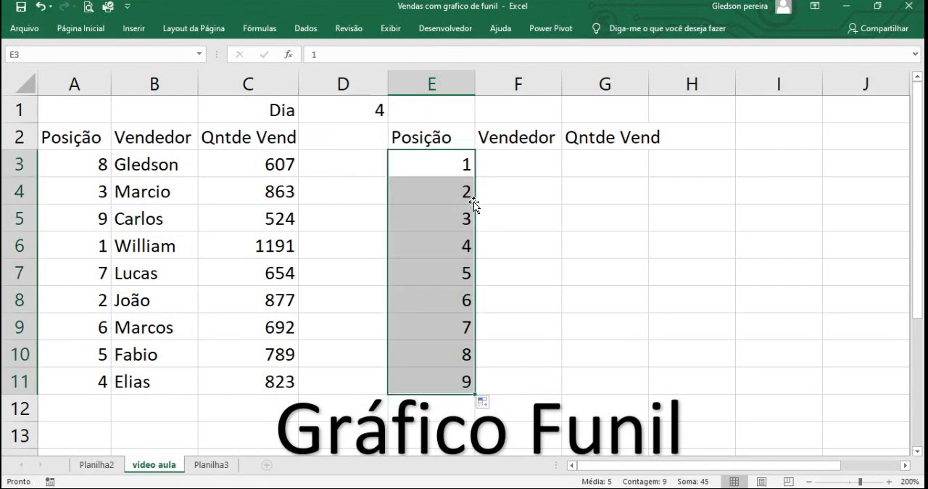
Step: Begin a PROCV formula in F3, the first cell under the second Vendedor heading
{"action": "left_click", "coordinate": [513, 165]}
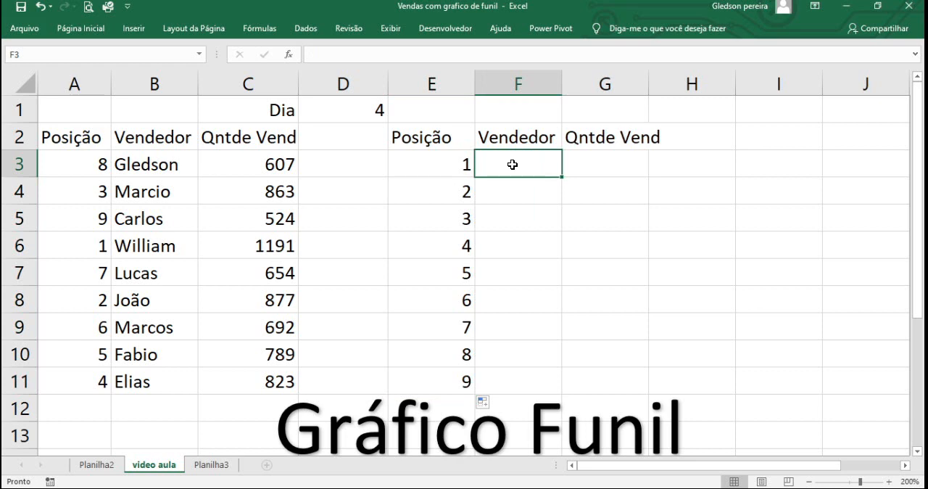
{"action": "type", "text": "="}
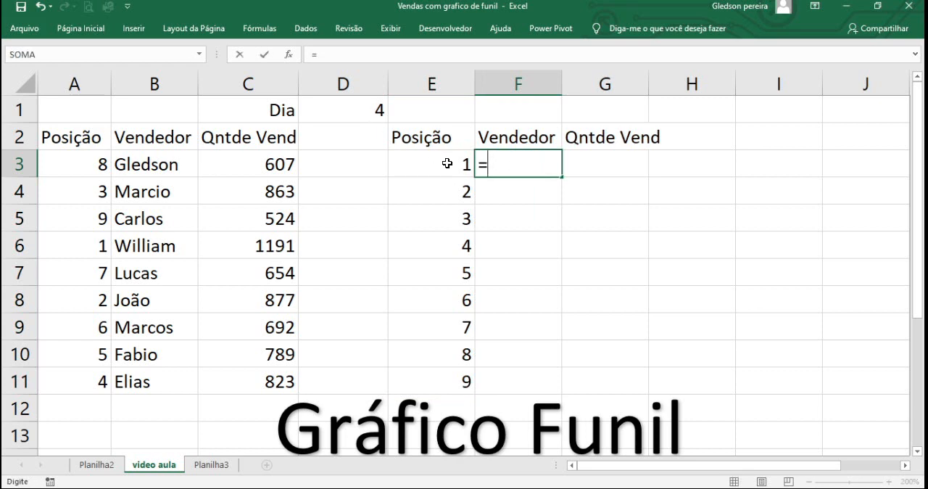
{"action": "left_click", "coordinate": [448, 164]}
{"action": "double_click", "coordinate": [508, 167]}
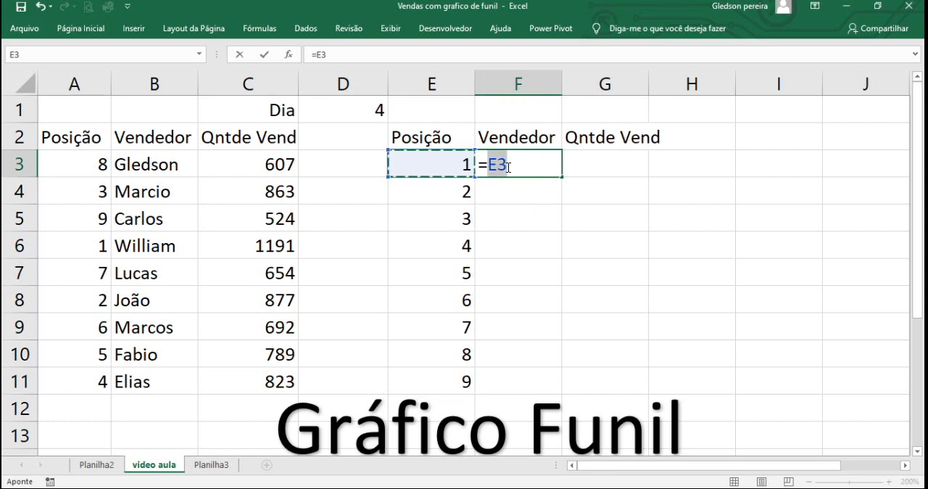
{"action": "key", "text": "BackSpace"}
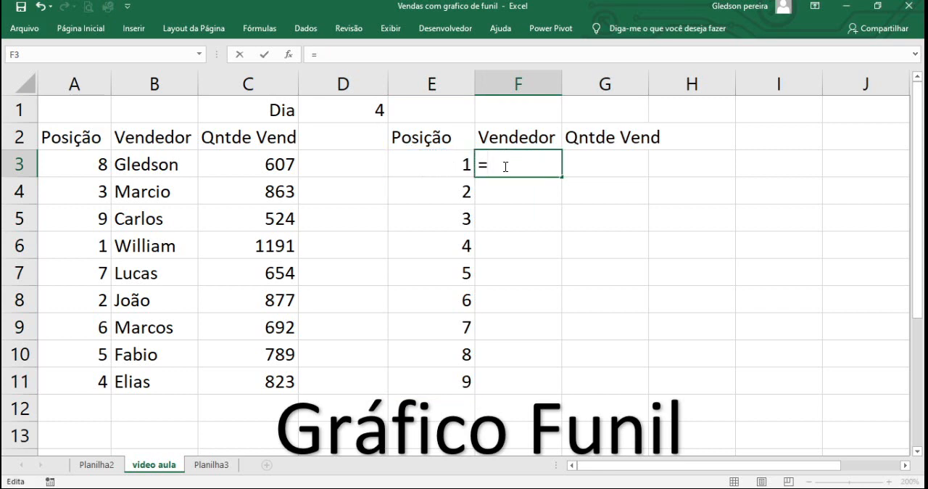
{"action": "type", "text": "proc"}
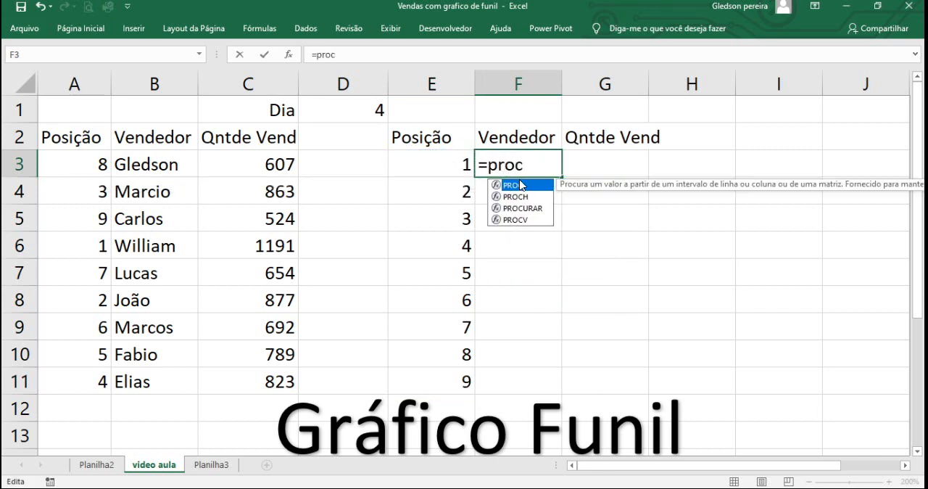
{"action": "double_click", "coordinate": [519, 219]}
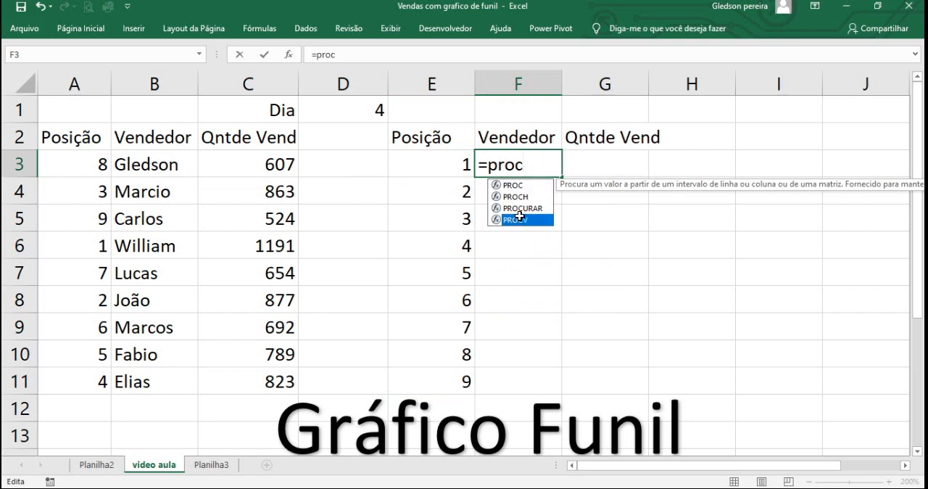
Step: Enter the column-locked reference $E3 as the PROCV lookup value, followed by a semicolon
{"action": "left_click", "coordinate": [448, 157]}
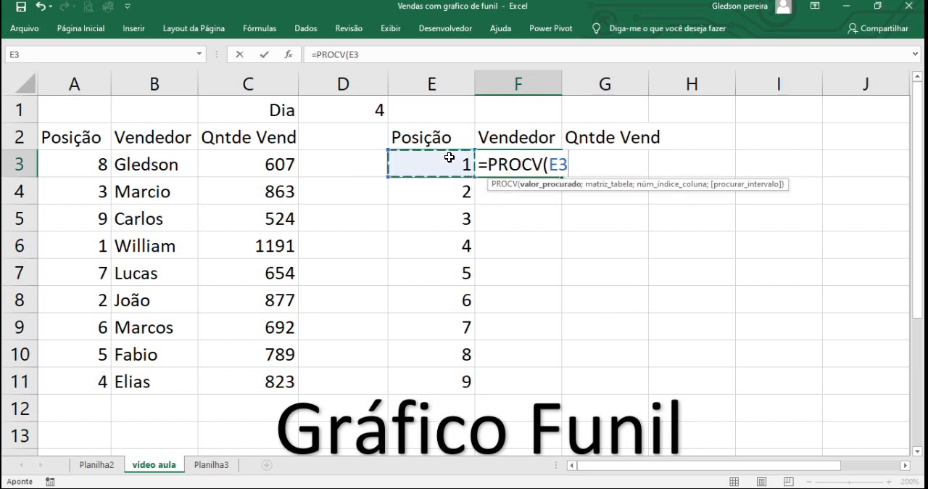
{"action": "left_click", "coordinate": [552, 164]}
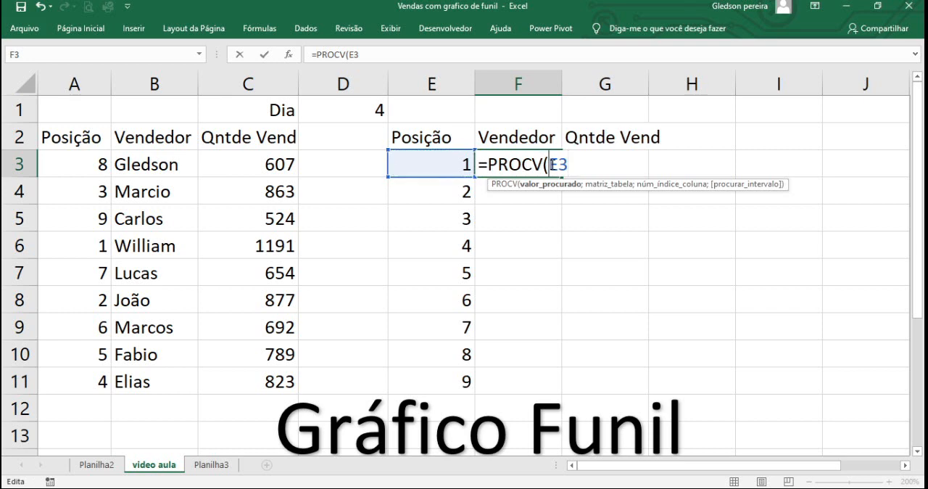
{"action": "type", "text": "$E3"}
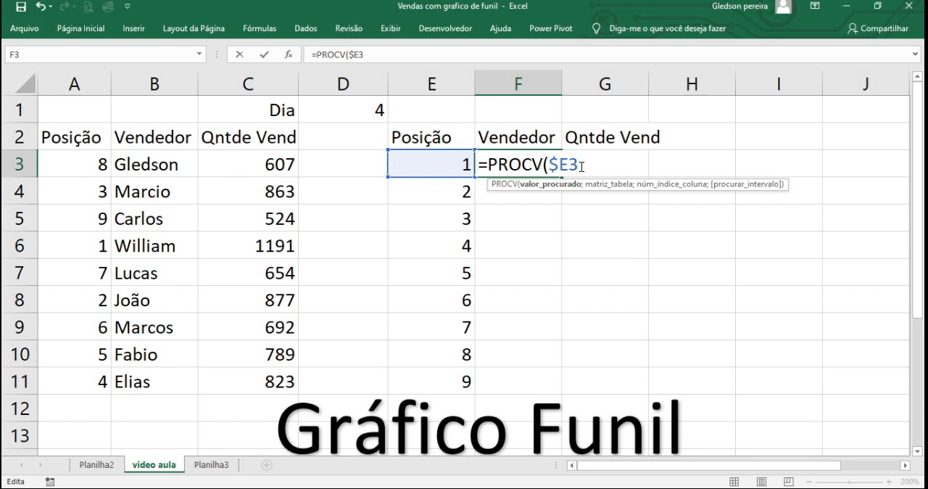
{"action": "type", "text": ";"}
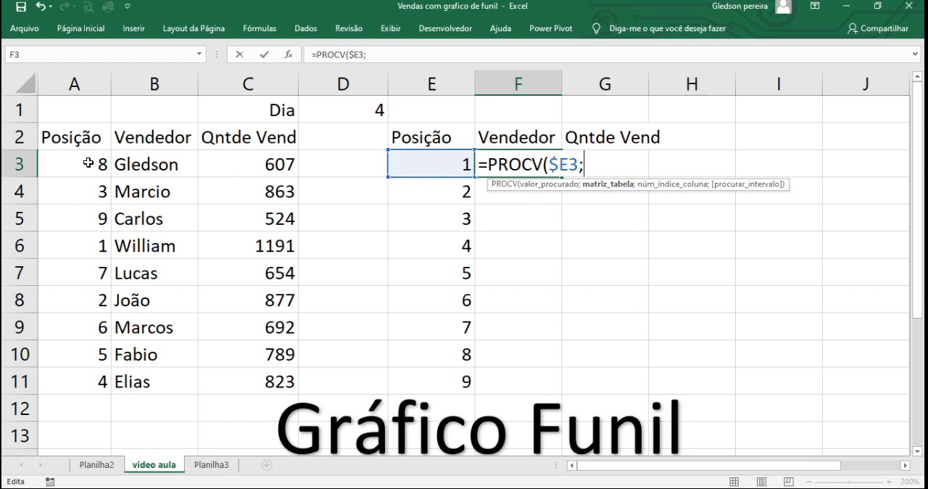
Step: Enter the absolute range $A$3:$C$11 as the PROCV table array in F3, followed by a semicolon
{"action": "left_click_drag", "start_coordinate": [88, 162], "coordinate": [254, 368]}
{"action": "double_click", "coordinate": [659, 169]}
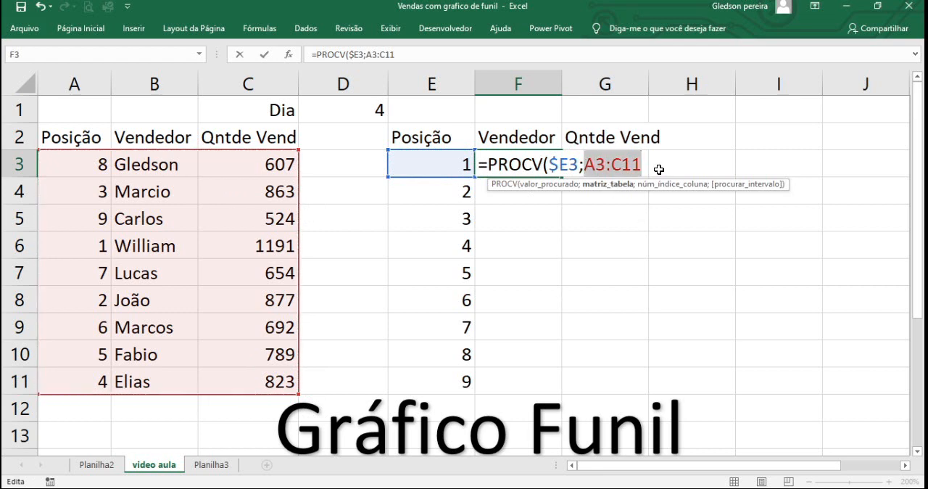
{"action": "key", "text": "F4"}
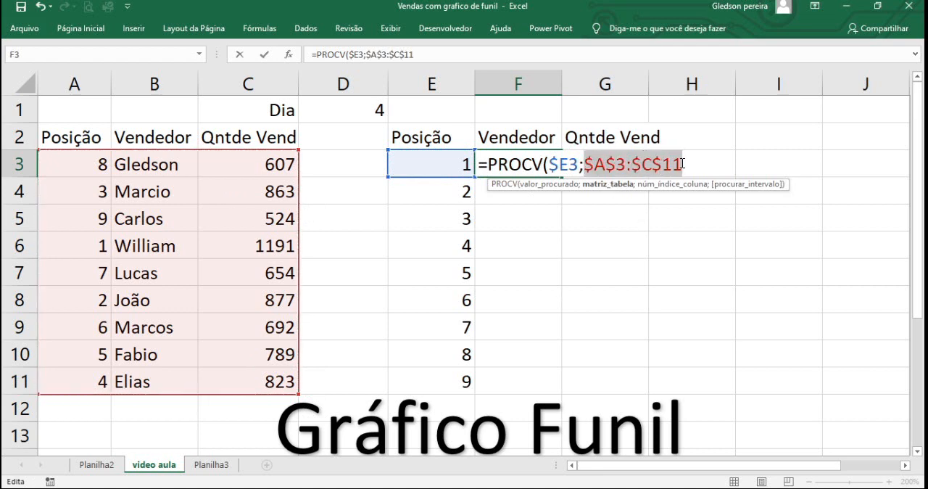
{"action": "left_click", "coordinate": [682, 164]}
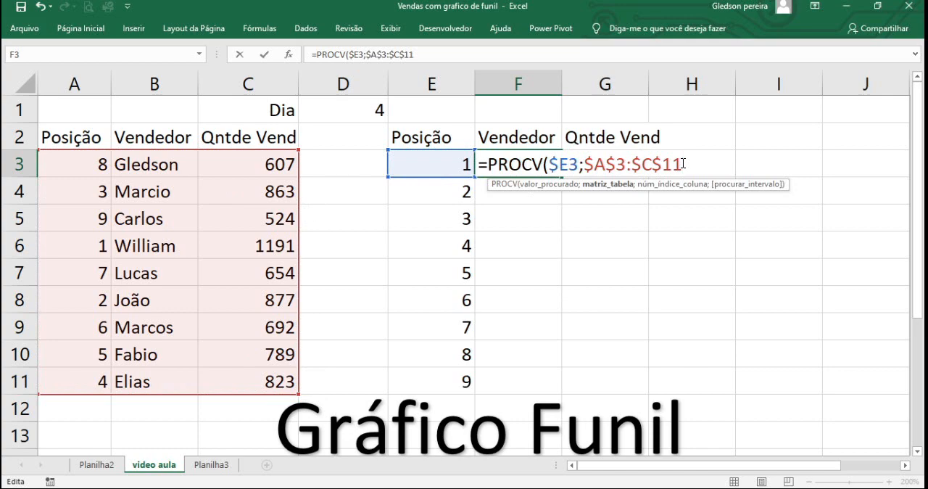
{"action": "type", "text": ";"}
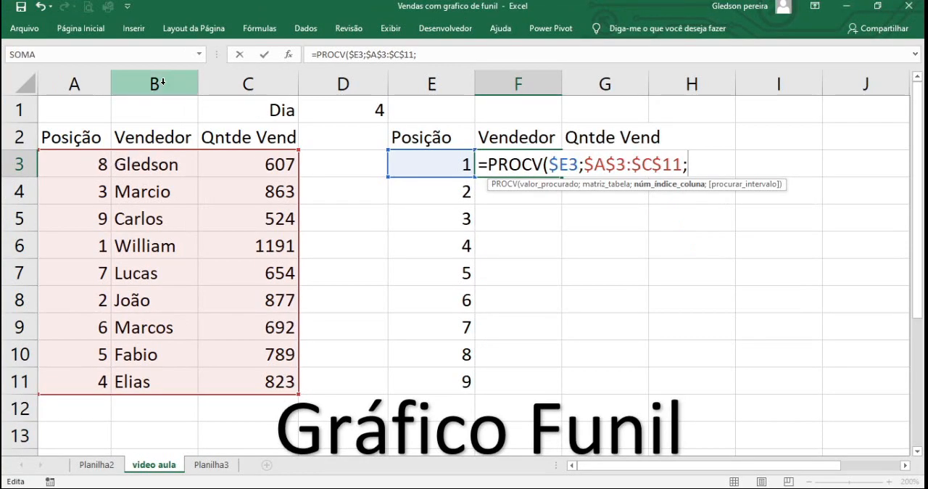
Step: Complete the PROCV formula in F3 with column index 2 and 0 for an exact match
{"action": "type", "text": "2"}
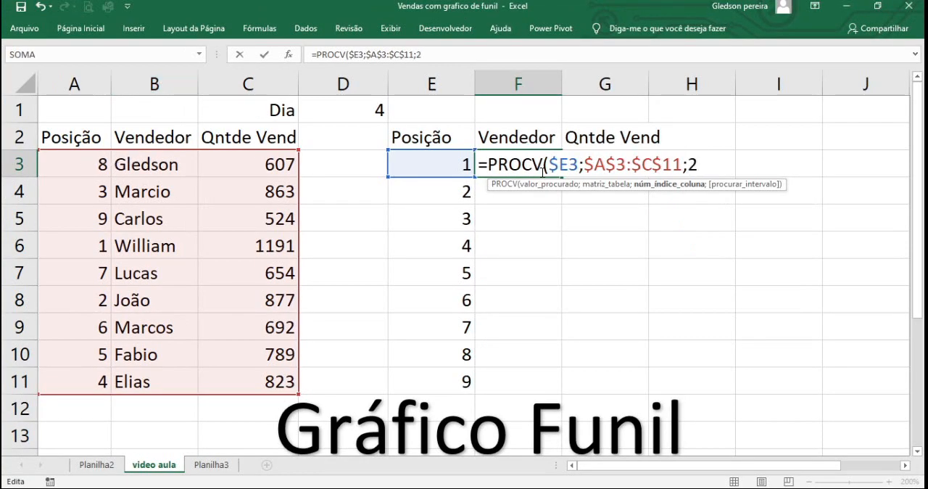
{"action": "type", "text": ";"}
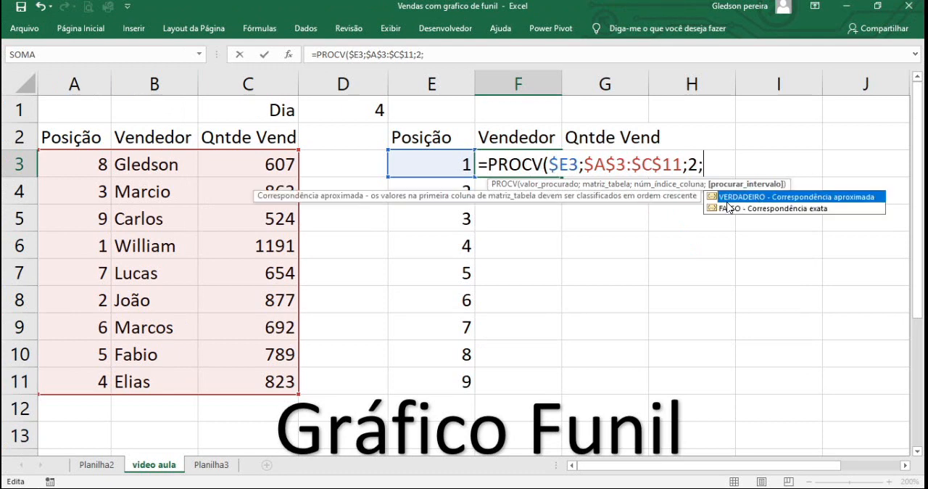
{"action": "type", "text": "0)"}
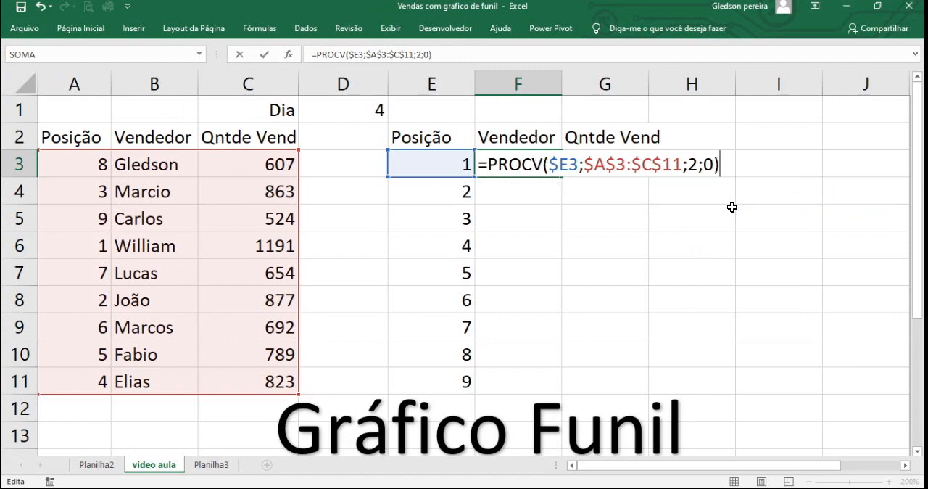
{"action": "key", "text": "Return"}
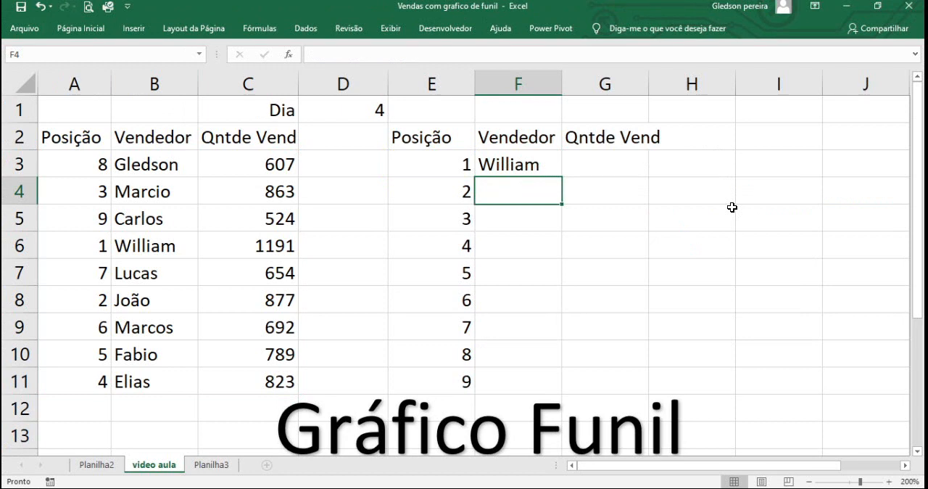
Step: Fill the PROCV formula from F3 down the second Vendedor column to F11
{"action": "left_click", "coordinate": [213, 248]}
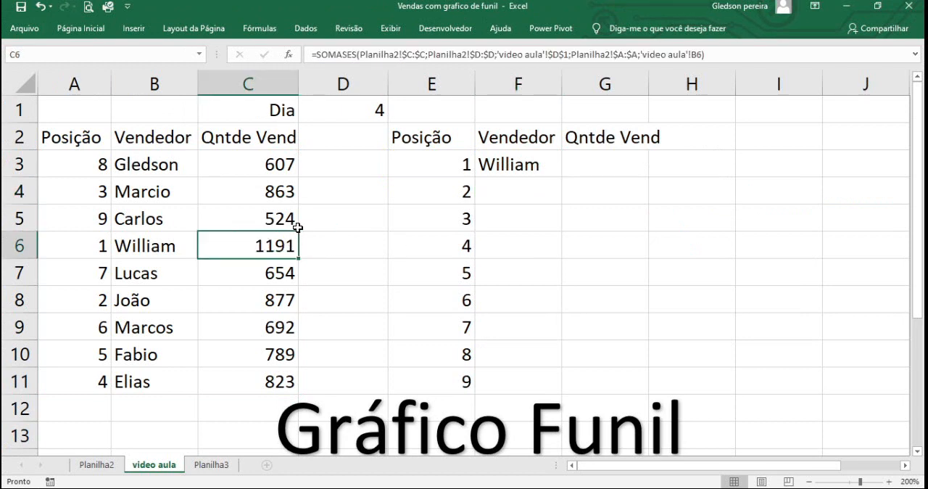
{"action": "left_click", "coordinate": [554, 164]}
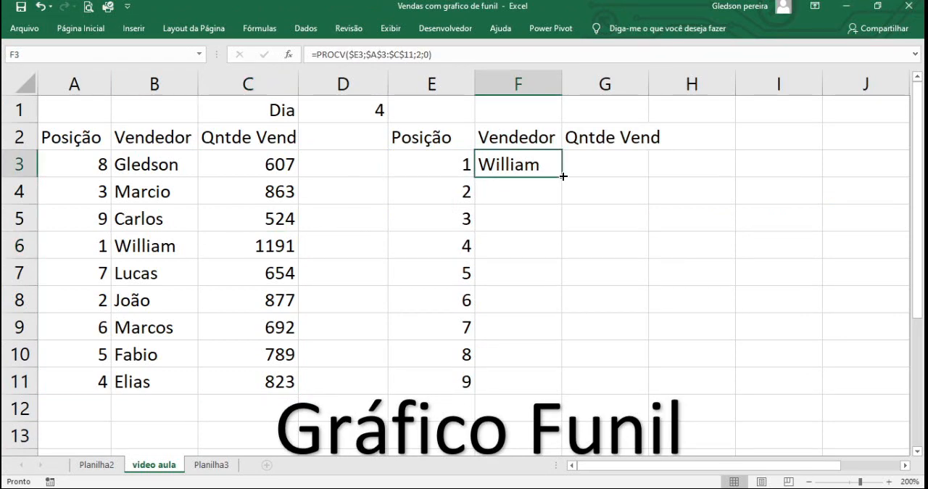
{"action": "double_click", "coordinate": [563, 176]}
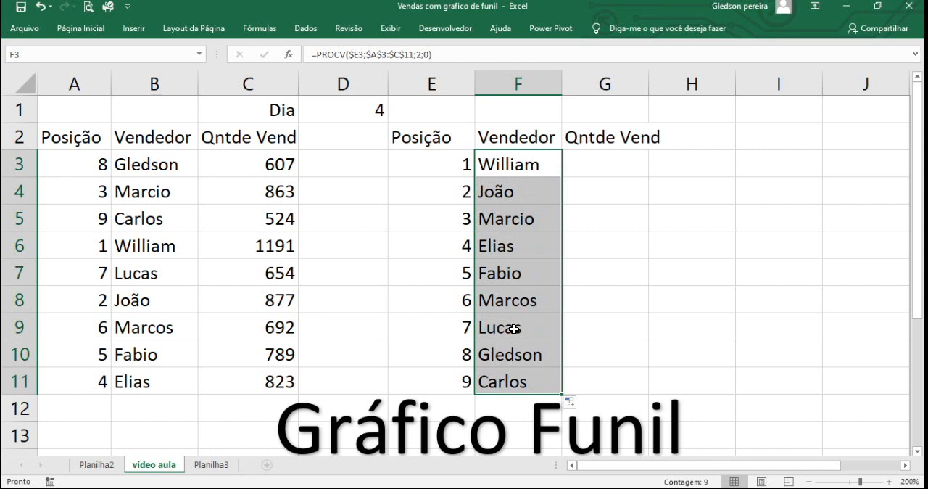
Step: Test the sorted seller list by choosing day 3 and finally day 1 from the Dia list in D1
{"action": "left_click", "coordinate": [357, 113]}
{"action": "left_click", "coordinate": [395, 116]}
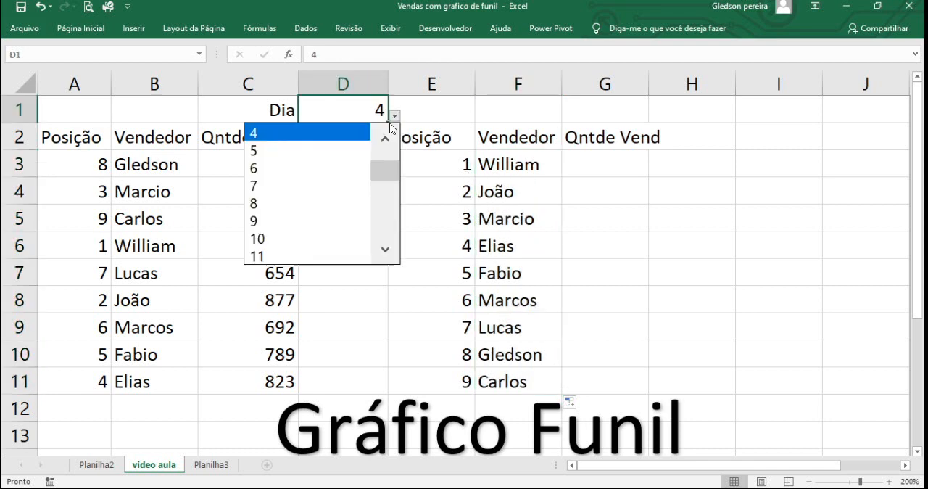
{"action": "left_click", "coordinate": [385, 139]}
{"action": "left_click", "coordinate": [385, 138]}
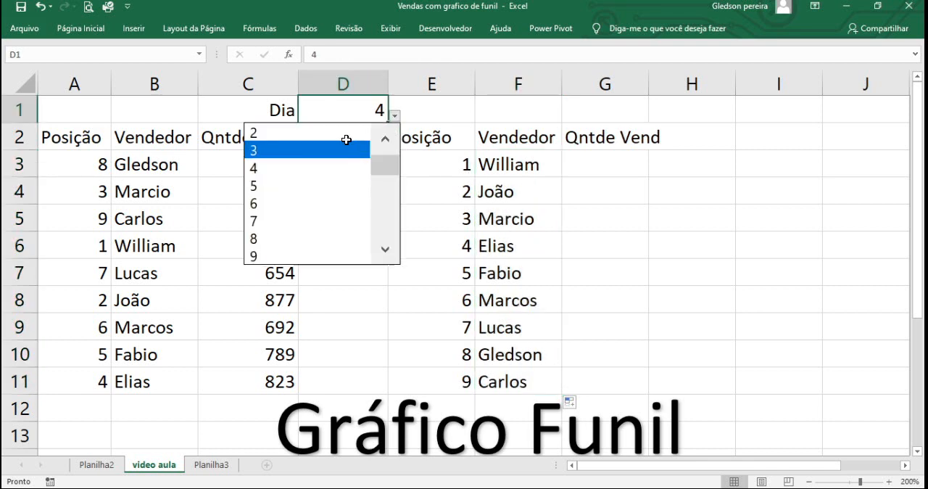
{"action": "left_click", "coordinate": [346, 140]}
{"action": "left_click", "coordinate": [395, 116]}
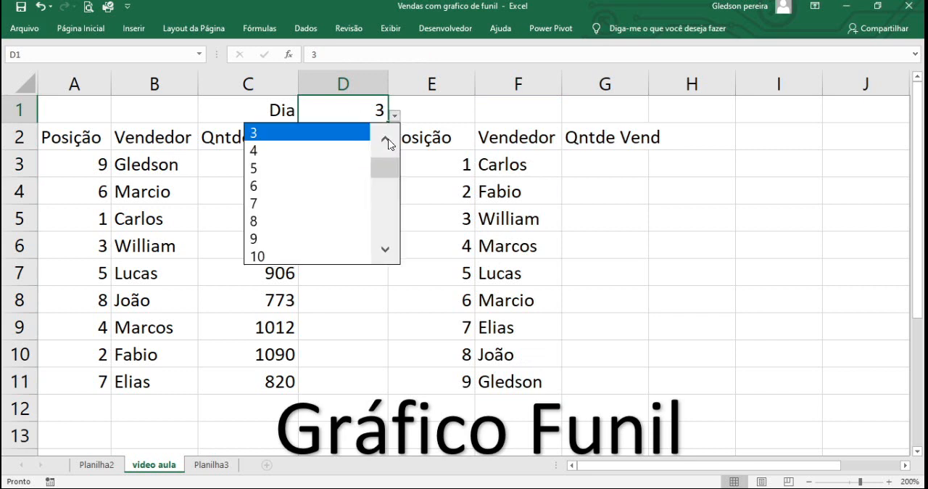
{"action": "left_click", "coordinate": [385, 138]}
{"action": "left_click", "coordinate": [385, 139]}
{"action": "left_click", "coordinate": [329, 132]}
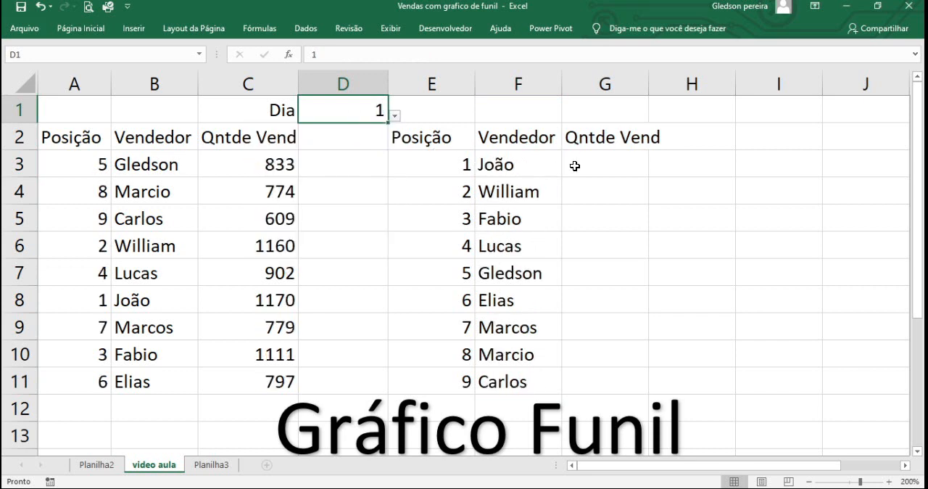
Step: Copy the PROCV formula from F3 into G3 and change its column index to 3
{"action": "left_click", "coordinate": [576, 165]}
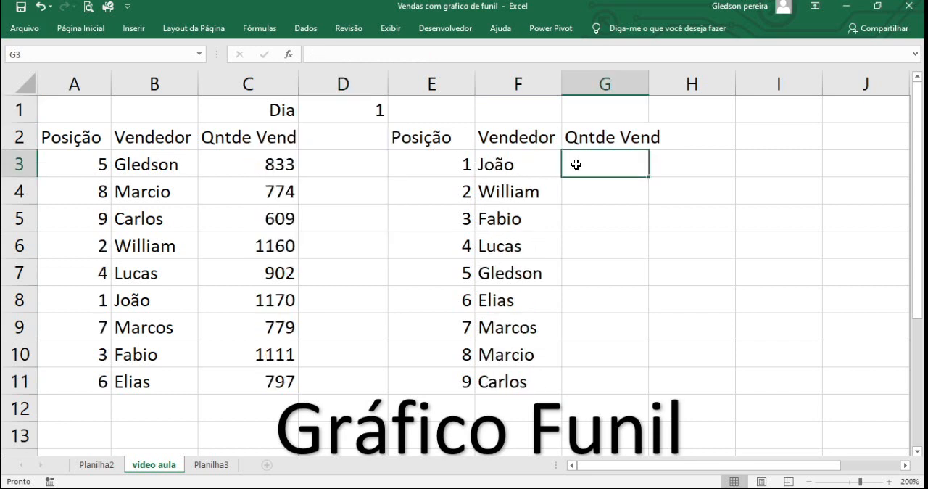
{"action": "left_click", "coordinate": [518, 167]}
{"action": "left_click_drag", "start_coordinate": [562, 177], "coordinate": [622, 179]}
{"action": "left_click", "coordinate": [605, 169]}
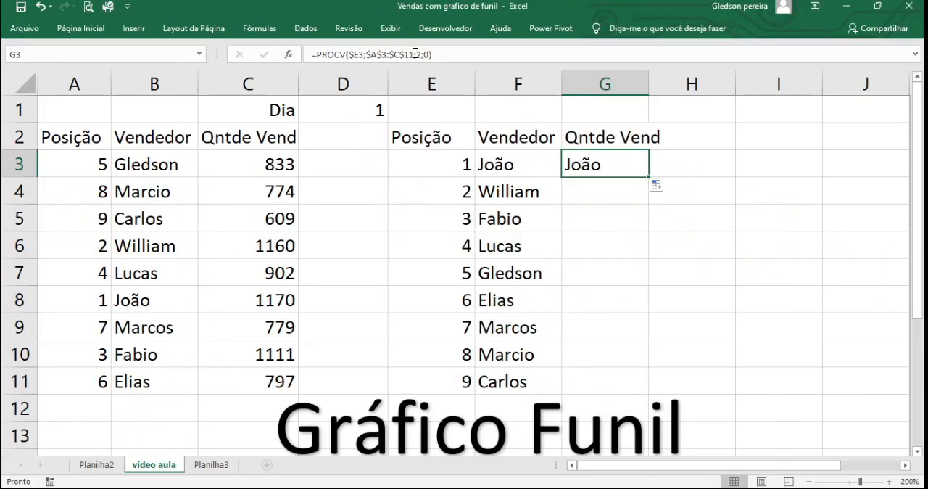
{"action": "left_click", "coordinate": [421, 57]}
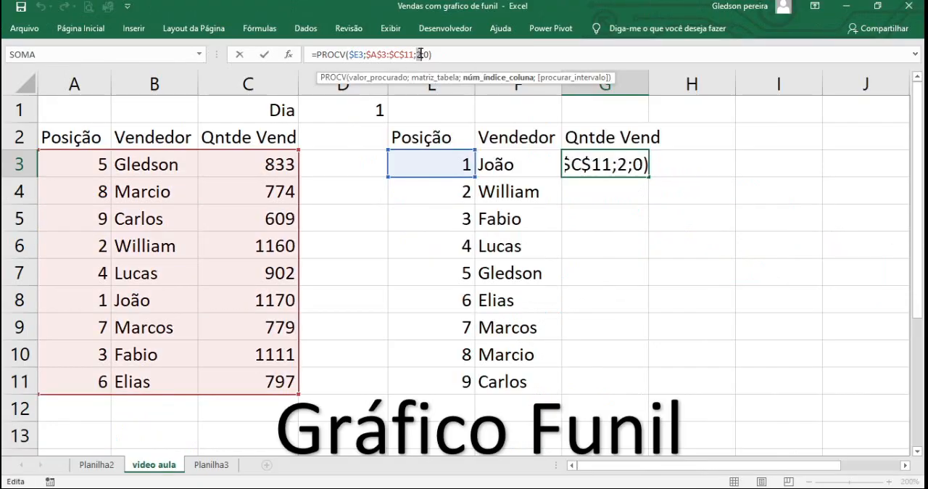
{"action": "type", "text": "3"}
{"action": "key", "text": "Return"}
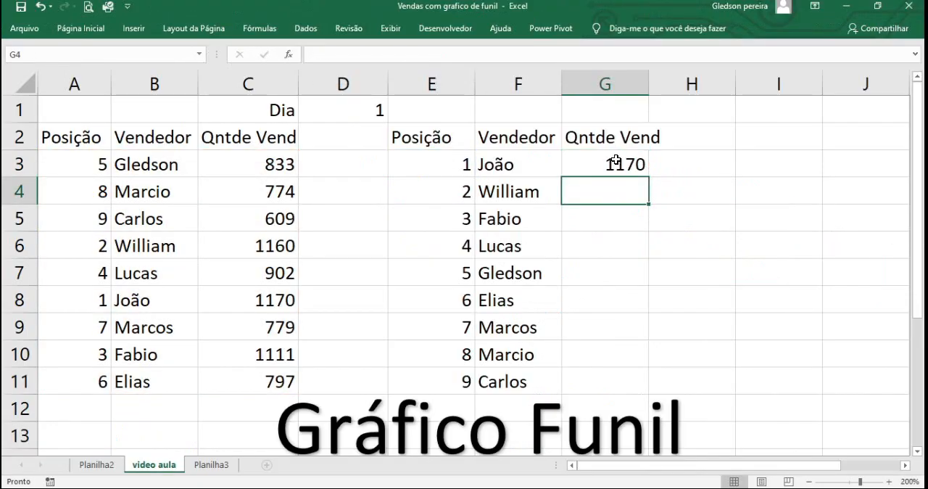
Step: Fill the quantity formula from G3 down the second Qntde Vend column to G11
{"action": "left_click", "coordinate": [611, 157]}
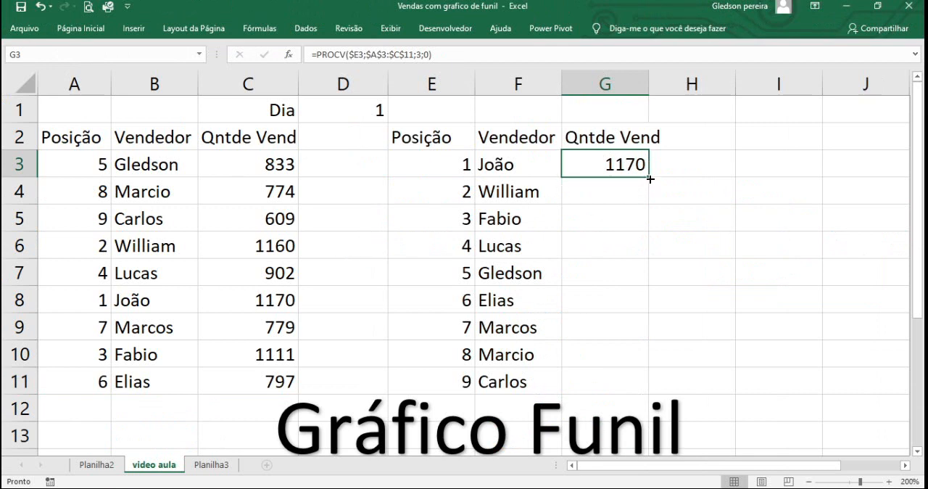
{"action": "double_click", "coordinate": [651, 179]}
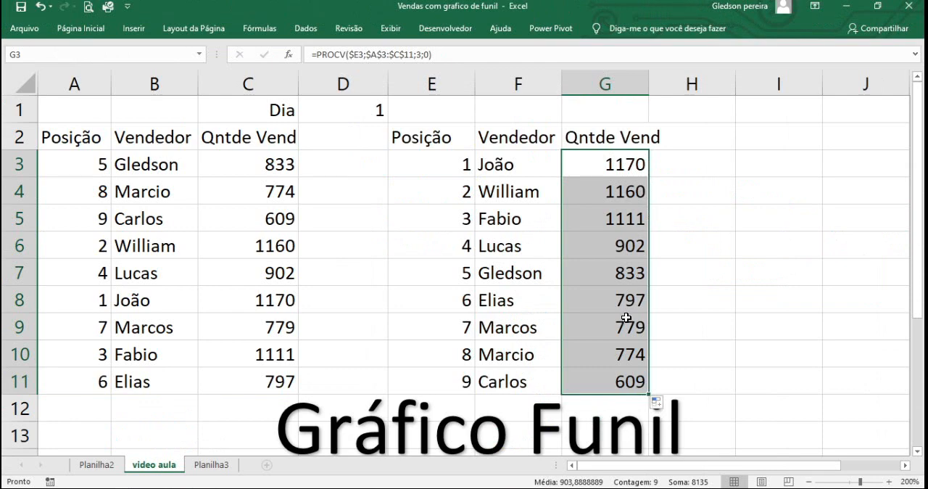
{"action": "left_click", "coordinate": [716, 267]}
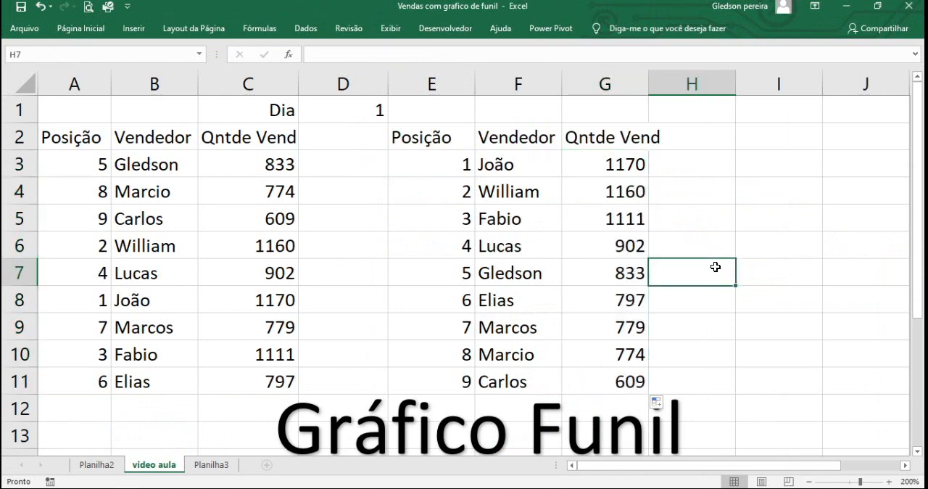
Step: Enter =G3 in H3 and fill the formula down to H11
{"action": "left_click", "coordinate": [698, 166]}
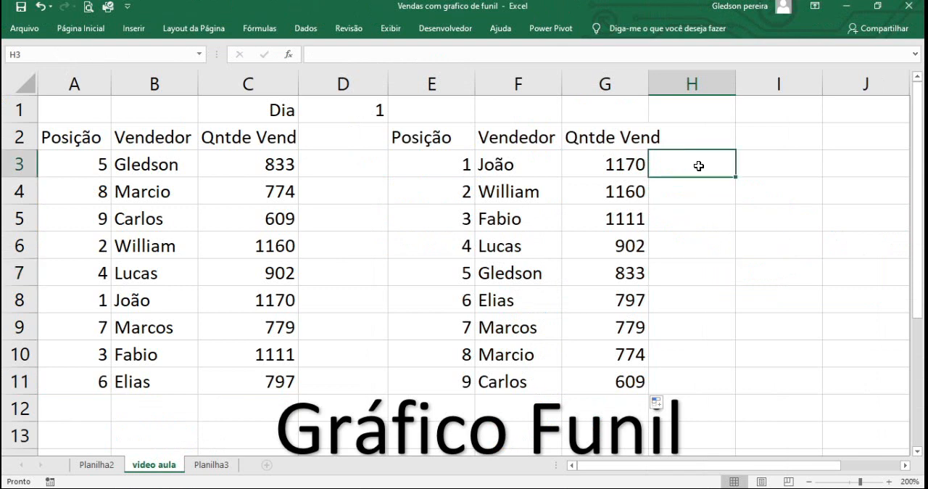
{"action": "type", "text": "="}
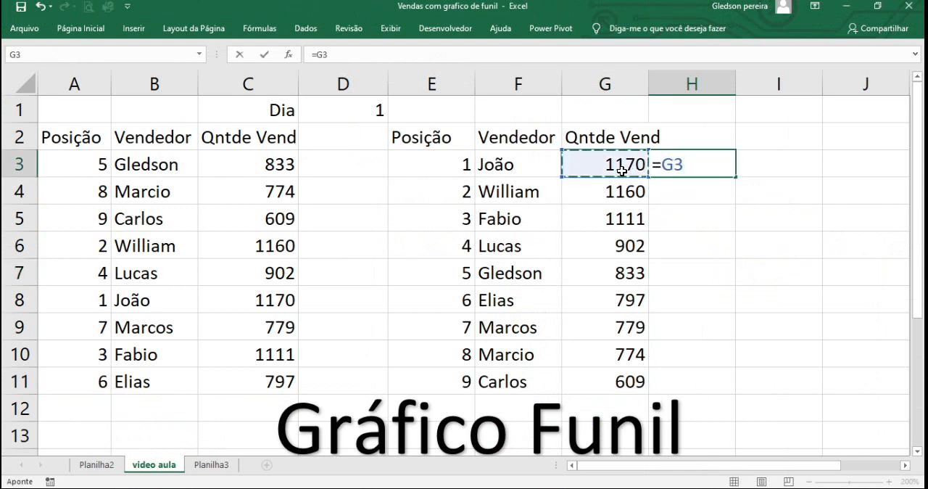
{"action": "key", "text": "Return"}
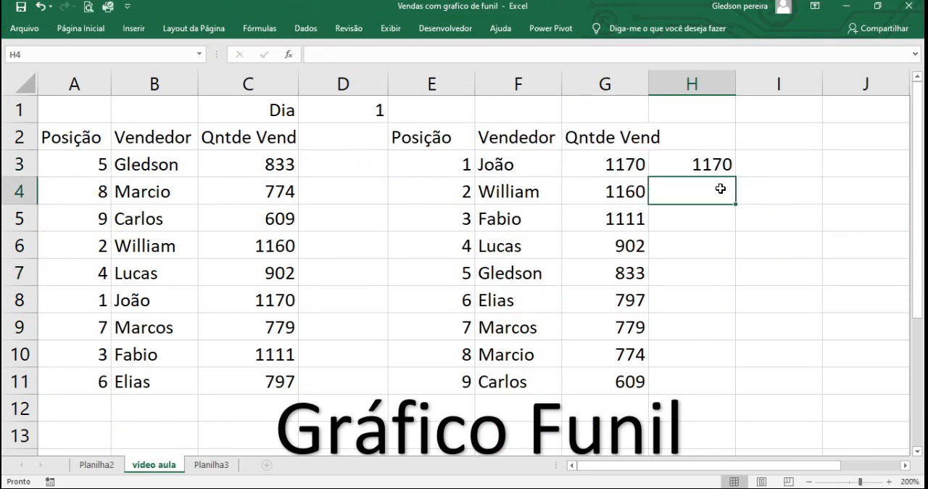
{"action": "left_click", "coordinate": [700, 169]}
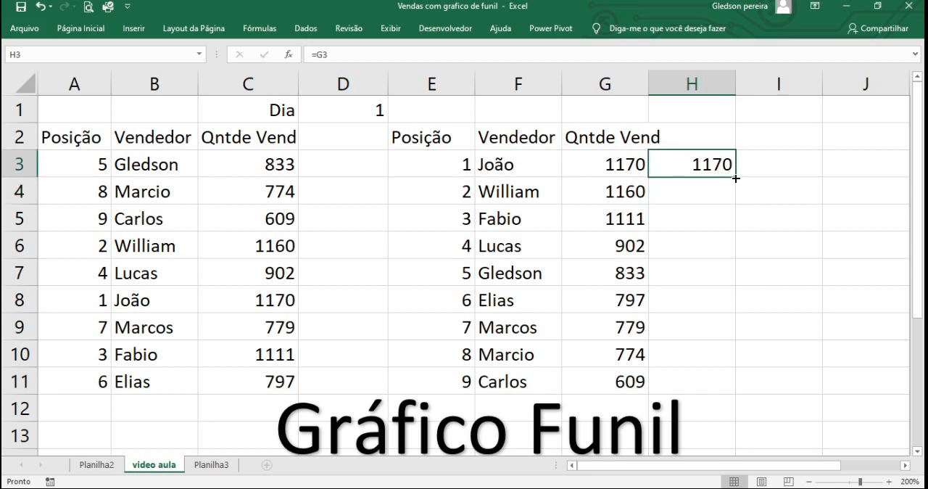
{"action": "double_click", "coordinate": [736, 176]}
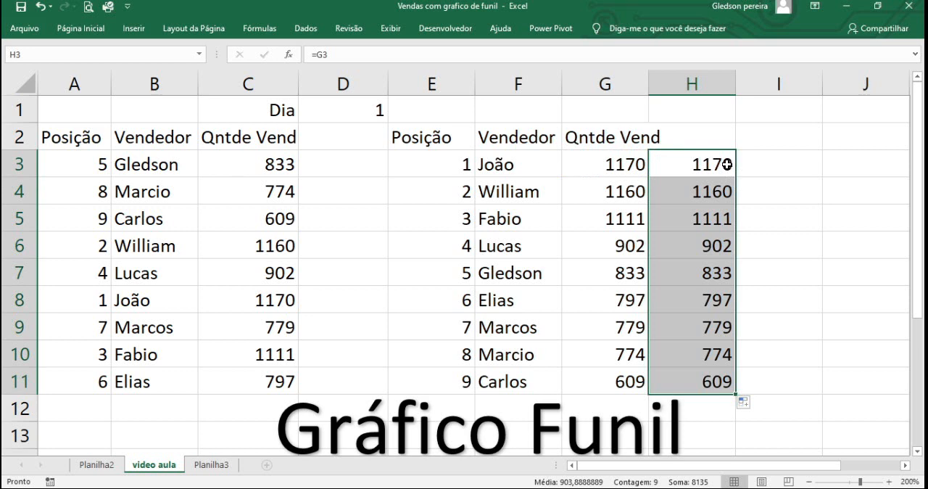
Step: Repeat the quantities in column I by entering =G3 in I3 and filling down to I11
{"action": "left_click", "coordinate": [767, 160]}
{"action": "type", "text": "="}
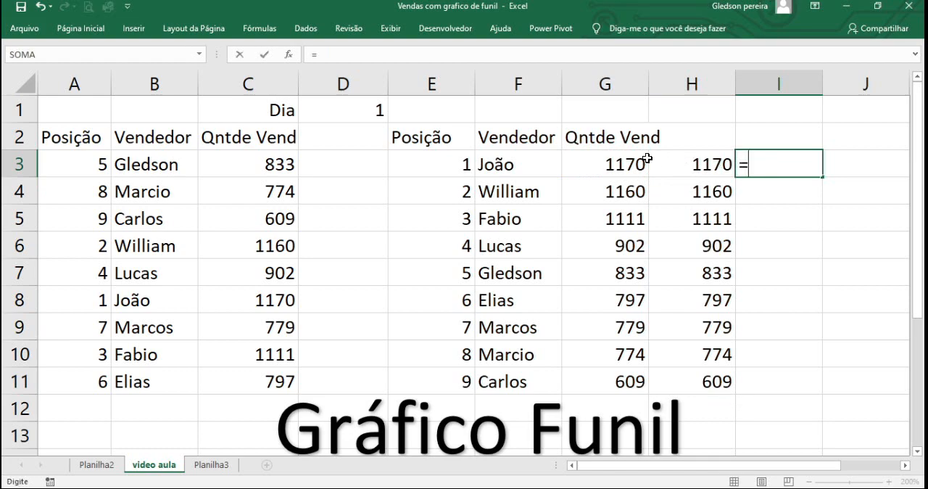
{"action": "left_click", "coordinate": [627, 160]}
{"action": "key", "text": "Return"}
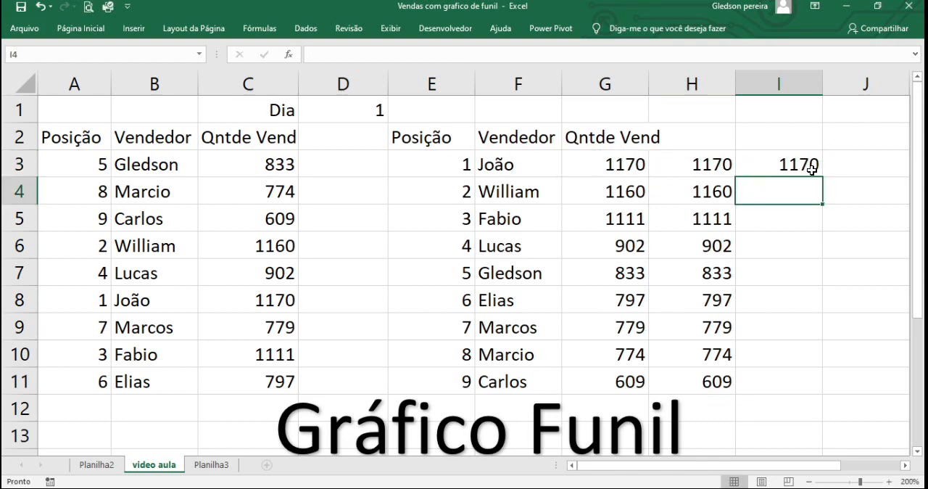
{"action": "left_click", "coordinate": [814, 168]}
{"action": "double_click", "coordinate": [823, 177]}
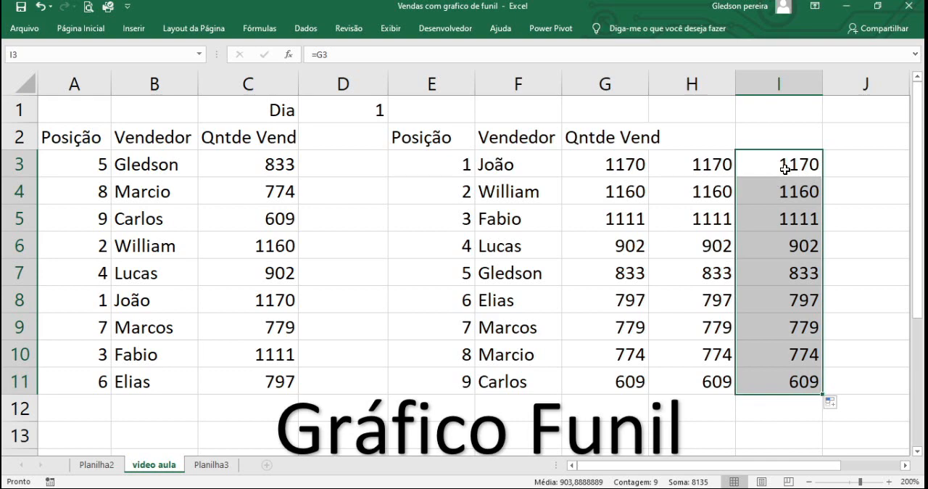
Step: Start a new conditional formatting rule for H3:H11 and set its format style to Barra de Dados
{"action": "left_click_drag", "start_coordinate": [710, 158], "coordinate": [716, 374]}
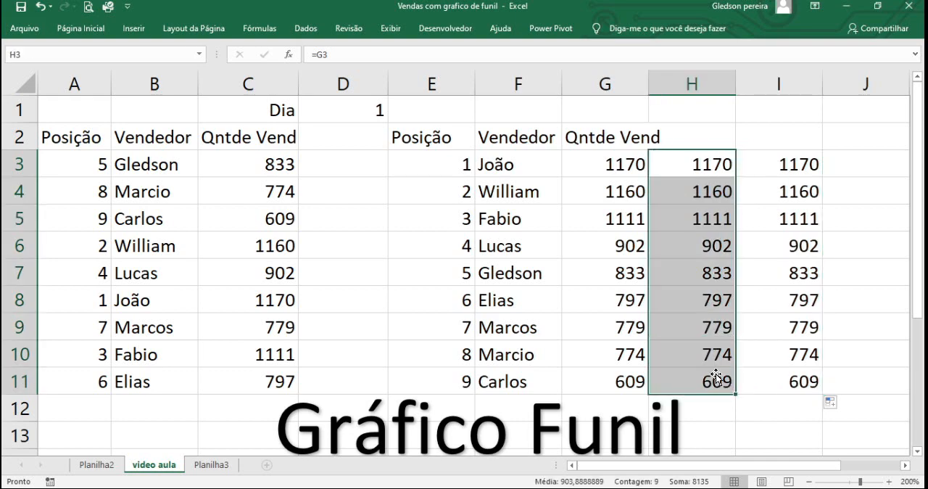
{"action": "left_click", "coordinate": [95, 31]}
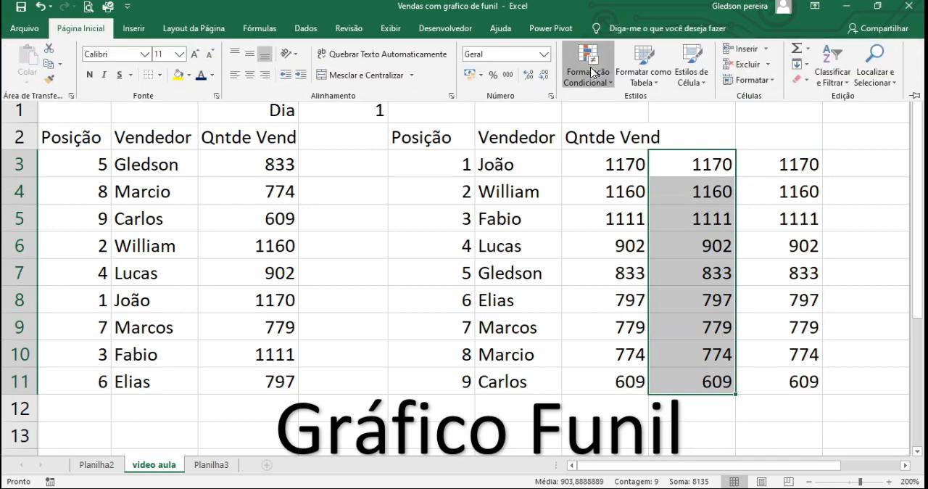
{"action": "left_click", "coordinate": [592, 72]}
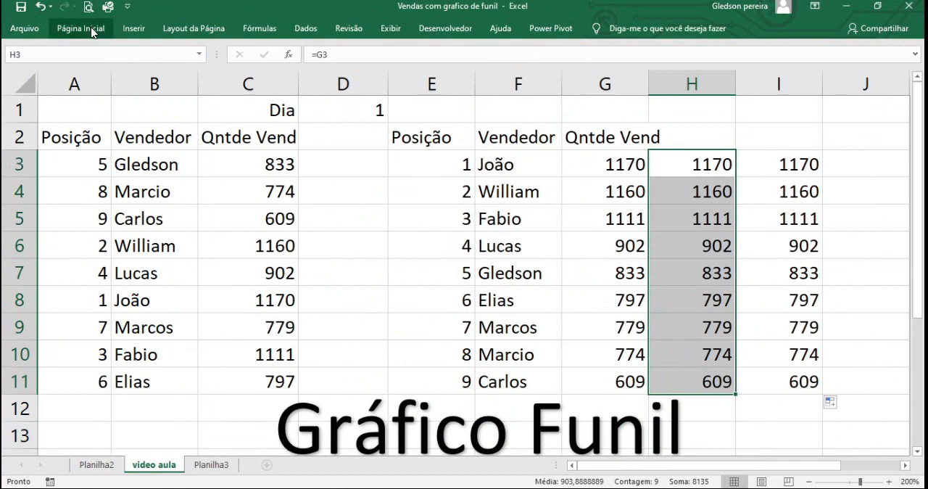
{"action": "left_click", "coordinate": [84, 29]}
{"action": "left_click", "coordinate": [584, 66]}
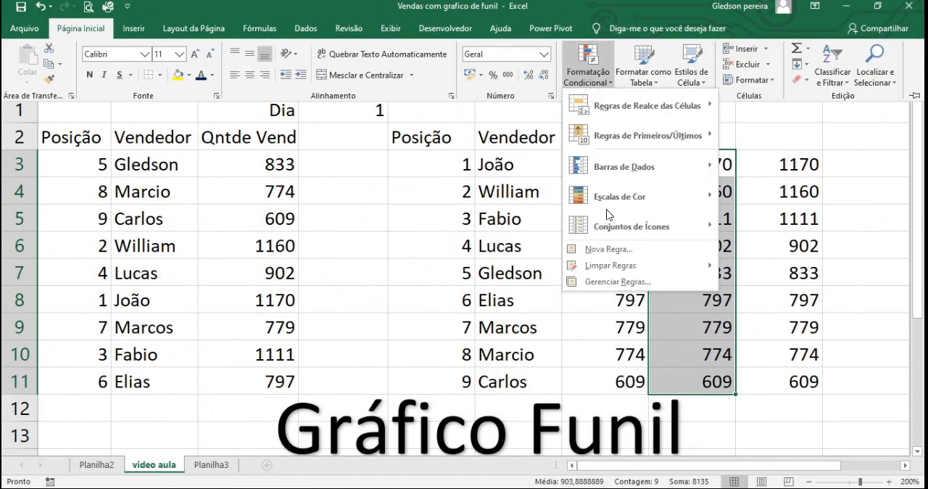
{"action": "left_click", "coordinate": [610, 249]}
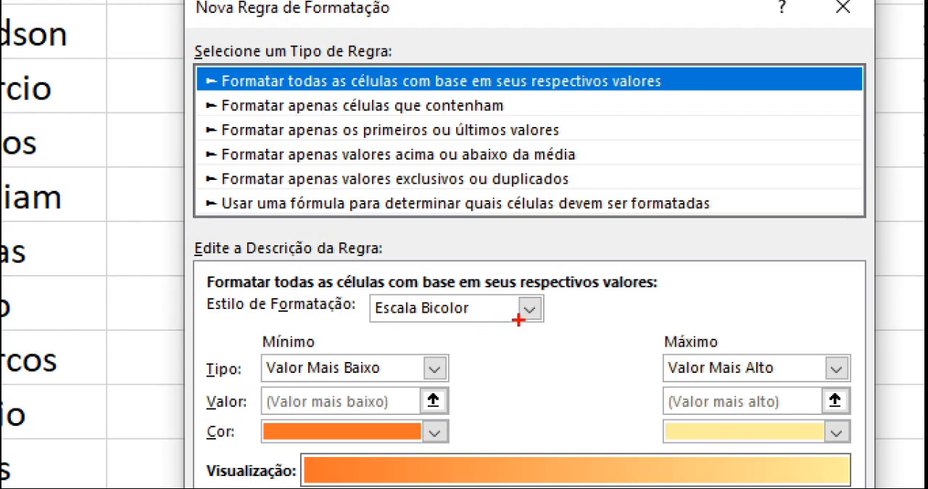
{"action": "left_click_drag", "start_coordinate": [405, 304], "coordinate": [462, 327]}
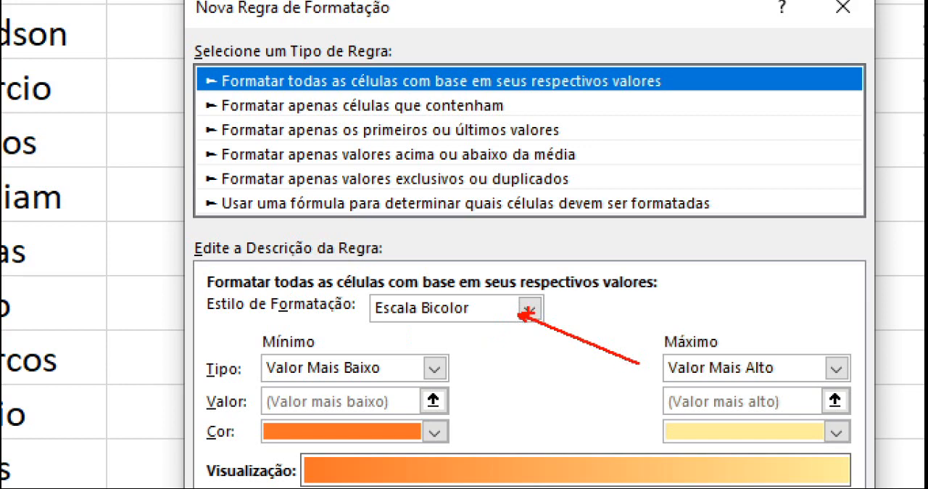
{"action": "left_click_drag", "start_coordinate": [528, 313], "coordinate": [528, 383]}
{"action": "key", "text": "Escape"}
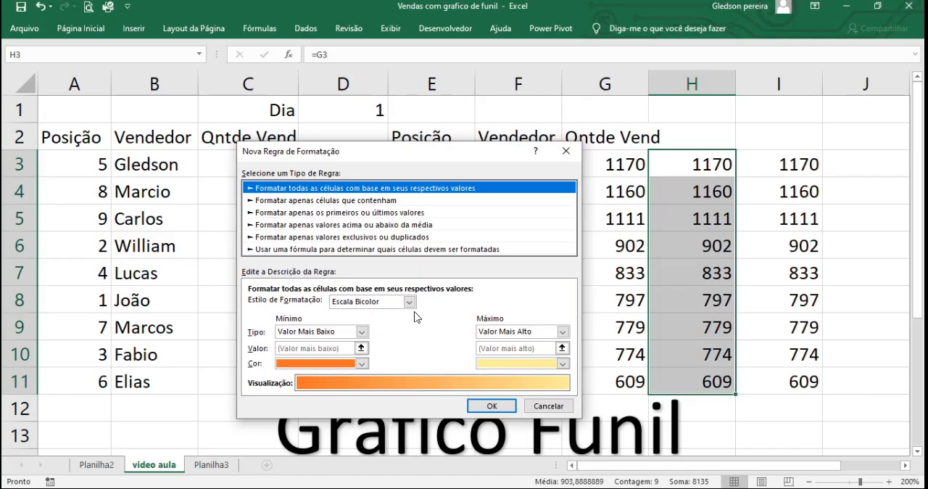
{"action": "left_click", "coordinate": [411, 302]}
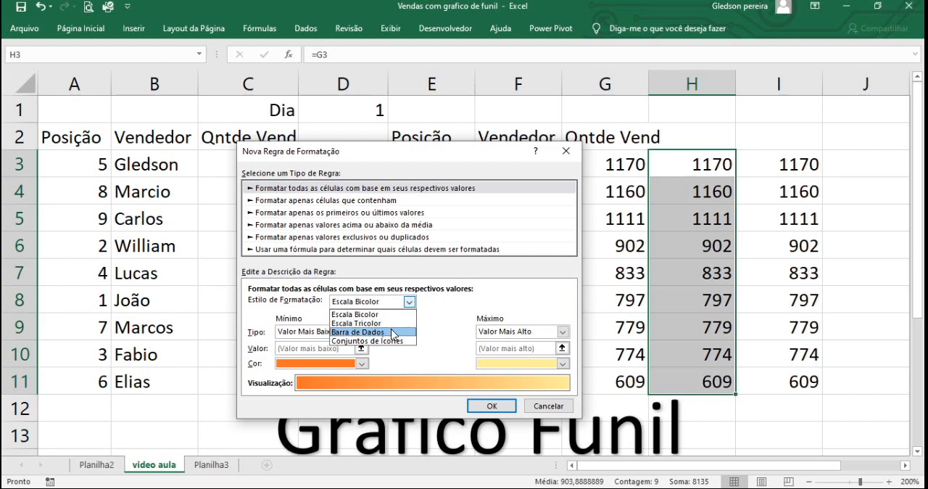
{"action": "key", "text": "ctrl+1"}
{"action": "left_click_drag", "start_coordinate": [390, 332], "coordinate": [480, 331]}
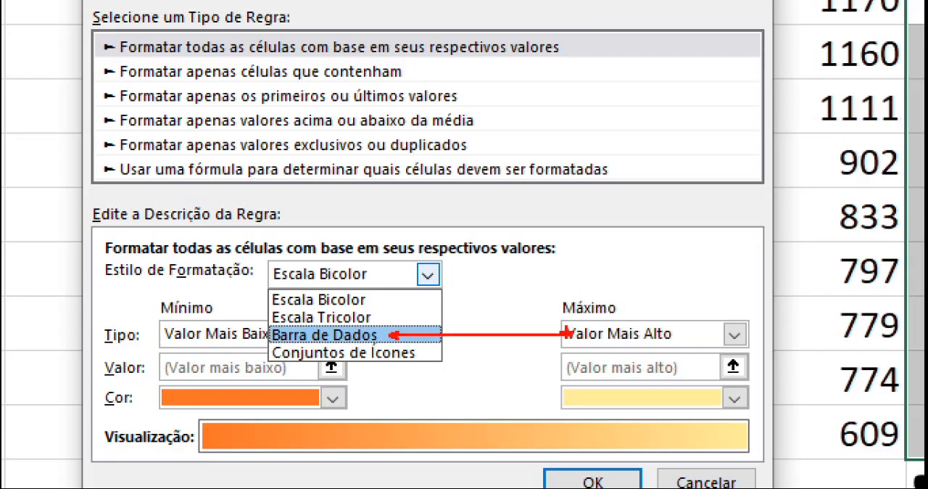
{"action": "key", "text": "Escape"}
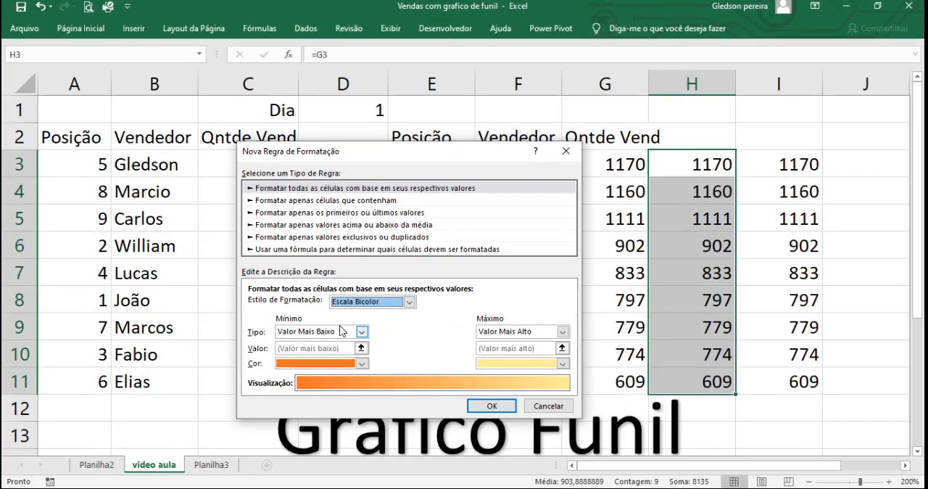
{"action": "left_click", "coordinate": [409, 302]}
{"action": "left_click", "coordinate": [390, 333]}
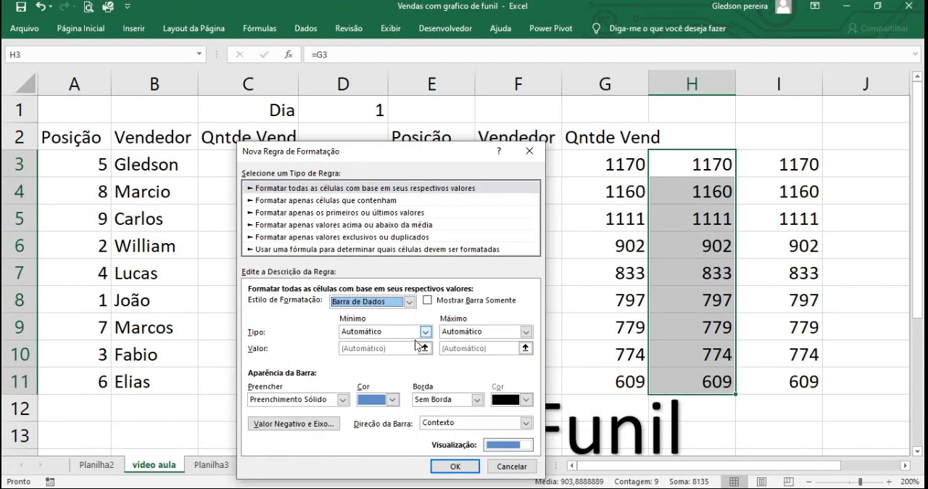
Step: Set the data bar fill colour to standard blue and create the rule
{"action": "left_click_drag", "start_coordinate": [395, 156], "coordinate": [432, 83]}
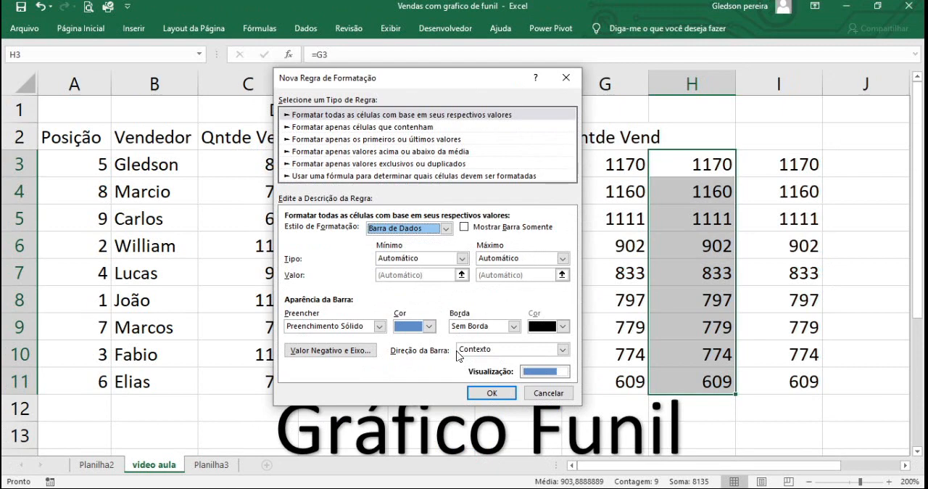
{"action": "left_click", "coordinate": [429, 327]}
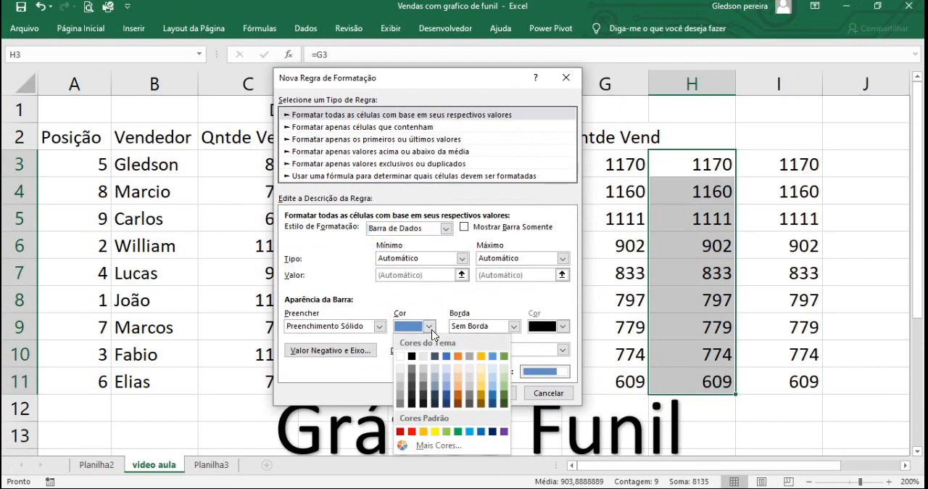
{"action": "left_click", "coordinate": [481, 432]}
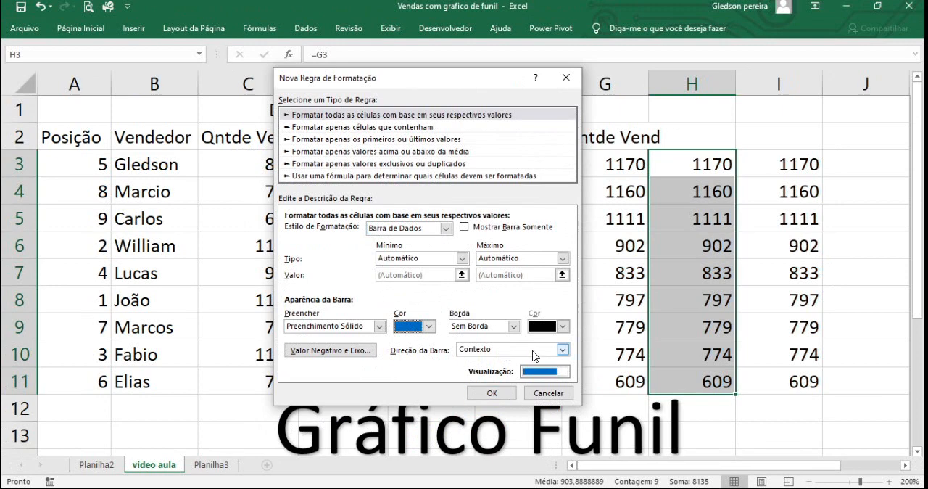
{"action": "left_click", "coordinate": [510, 396]}
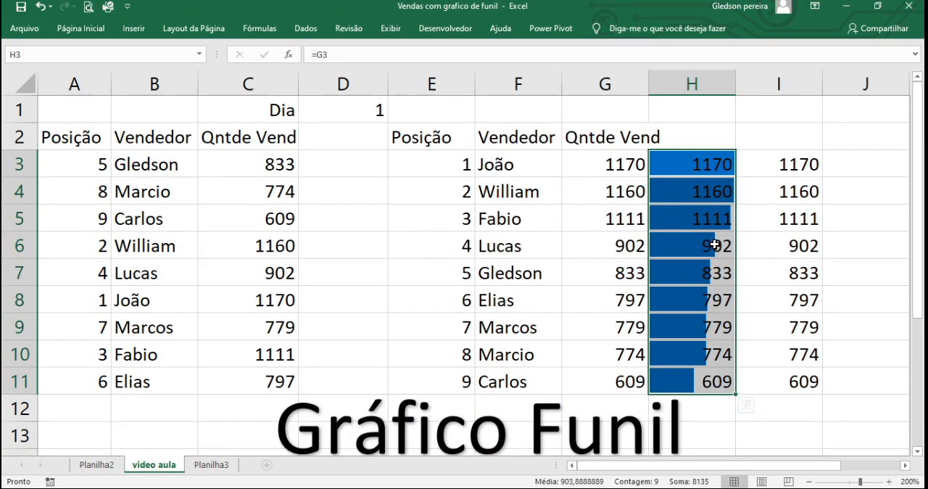
Step: Edit the H3:H11 data bar rule to run Da Esquerda para a Direita and apply it
{"action": "left_click", "coordinate": [97, 33]}
{"action": "left_click", "coordinate": [604, 78]}
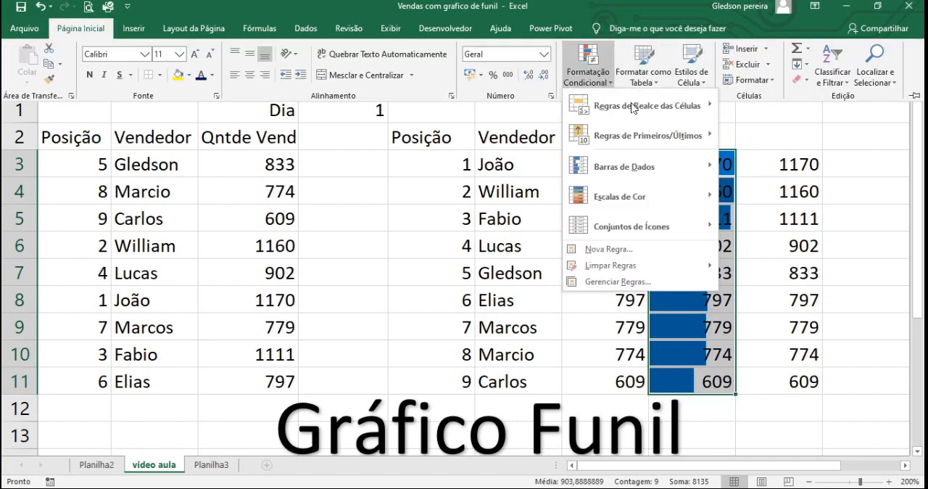
{"action": "mouse_move", "coordinate": [611, 174]}
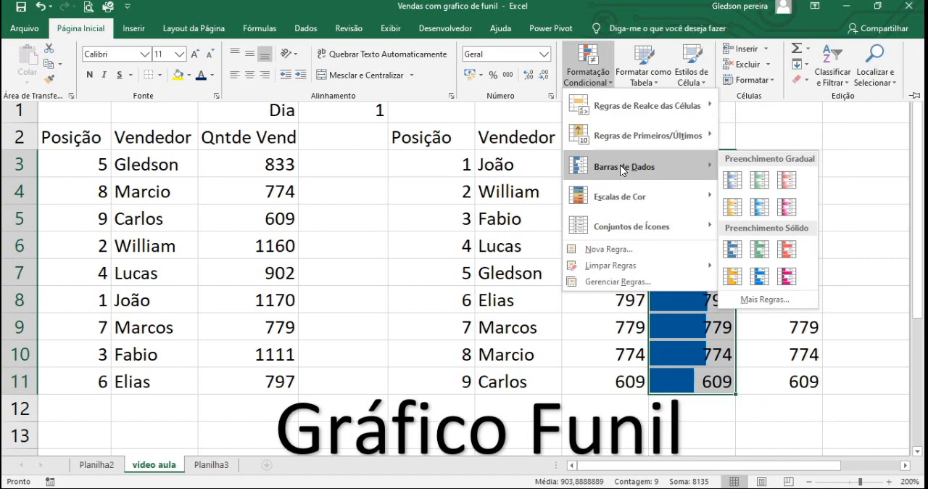
{"action": "left_click", "coordinate": [480, 172]}
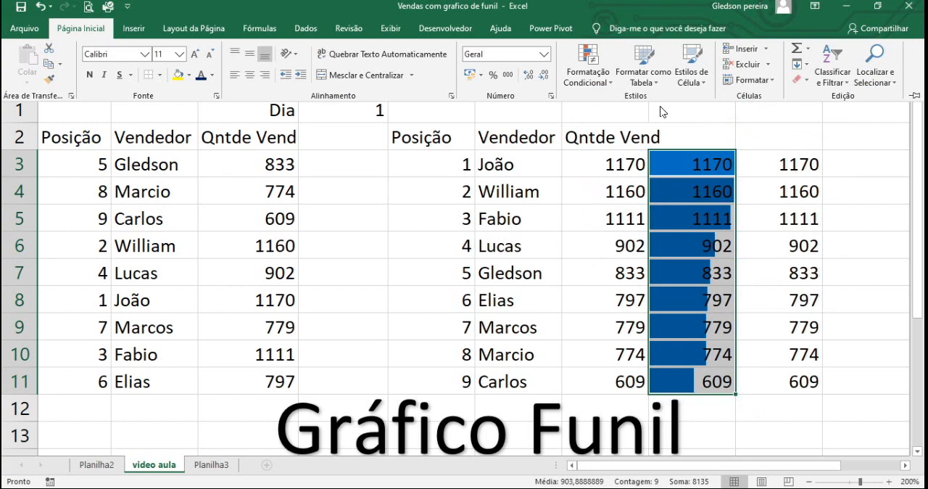
{"action": "left_click", "coordinate": [586, 77]}
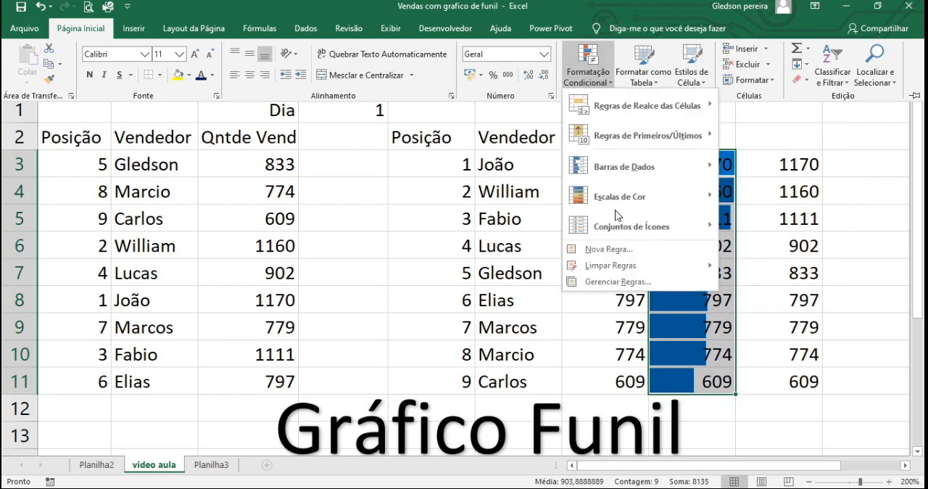
{"action": "left_click", "coordinate": [617, 285]}
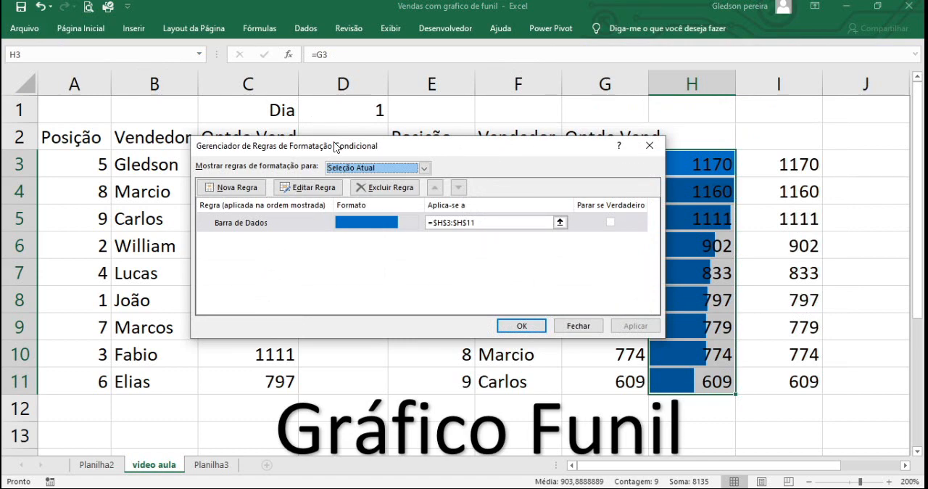
{"action": "left_click_drag", "start_coordinate": [336, 147], "coordinate": [306, 99]}
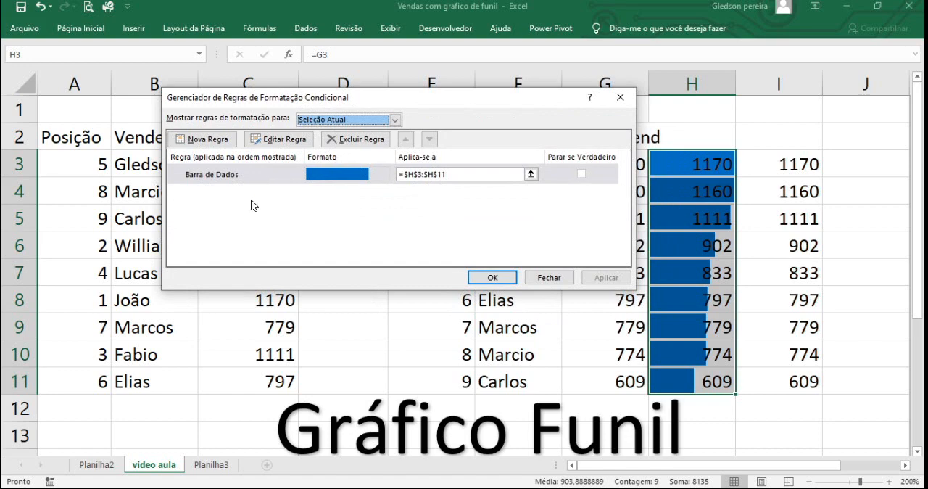
{"action": "left_click", "coordinate": [279, 172]}
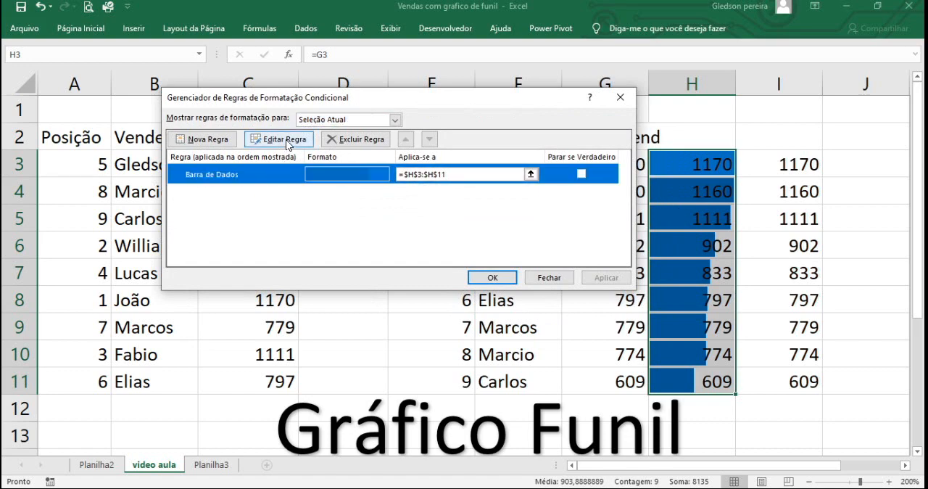
{"action": "left_click", "coordinate": [288, 143]}
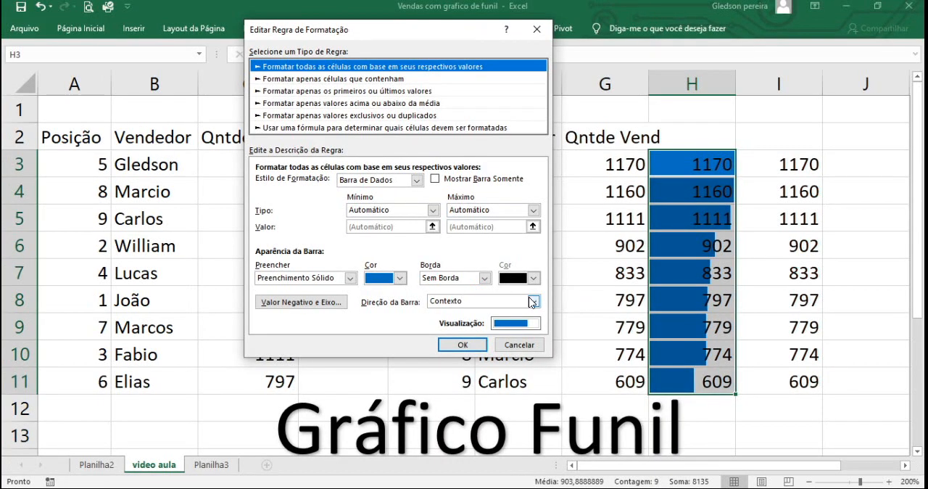
{"action": "left_click", "coordinate": [580, 302]}
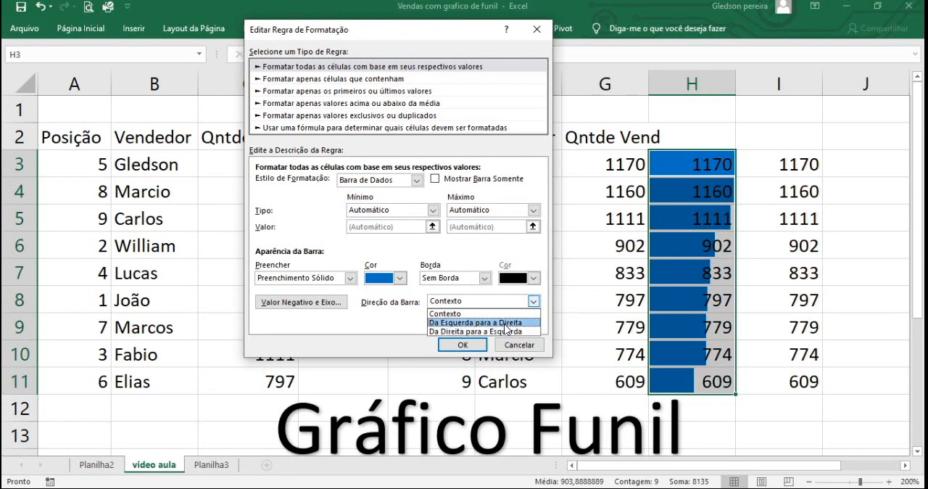
{"action": "left_click", "coordinate": [507, 322]}
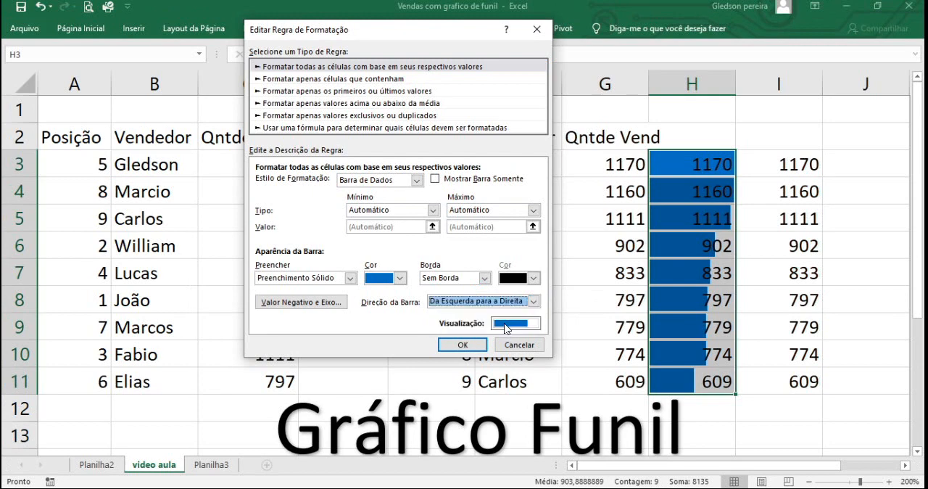
{"action": "left_click", "coordinate": [464, 345]}
{"action": "left_click", "coordinate": [599, 279]}
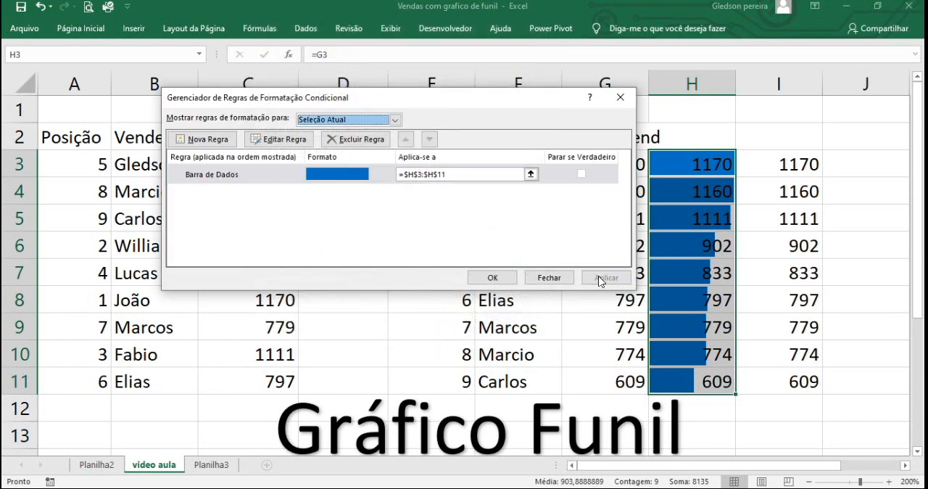
{"action": "left_click", "coordinate": [494, 279]}
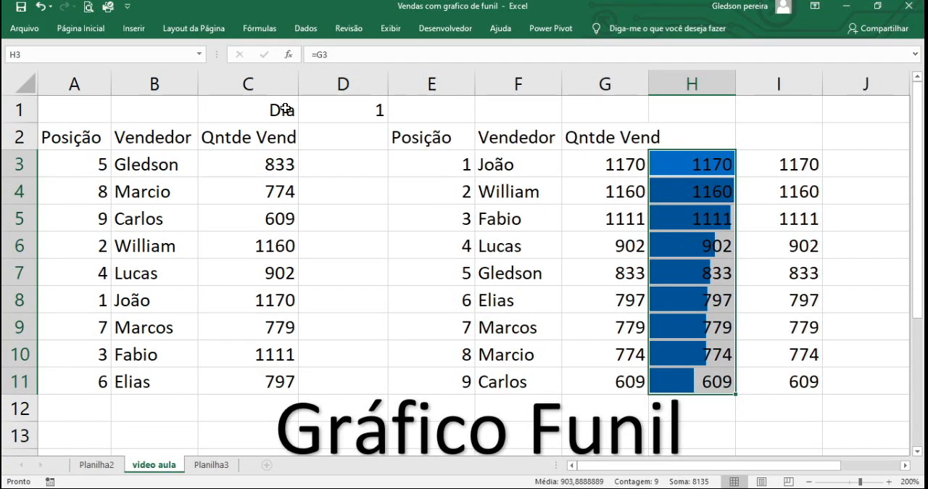
Step: Change the H3:H11 data bar rule's direction to Da Direita para a Esquerda and apply it
{"action": "left_click", "coordinate": [97, 29]}
{"action": "left_click", "coordinate": [588, 71]}
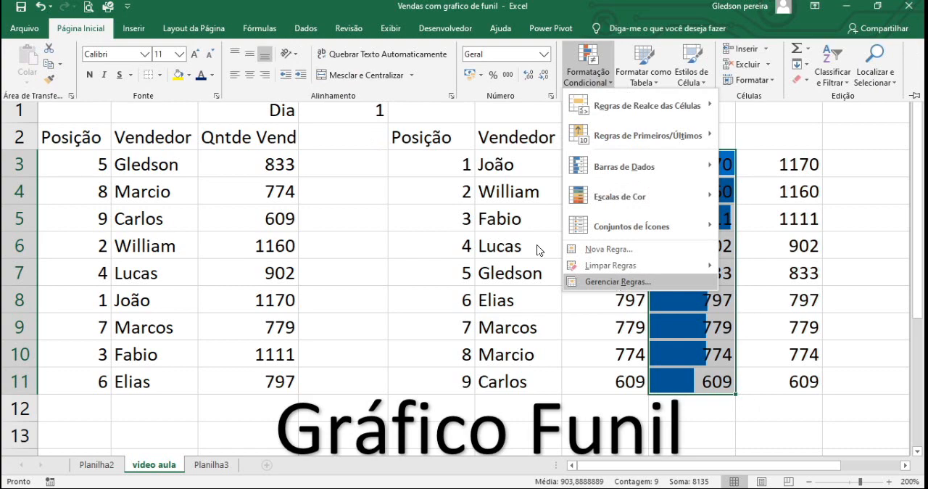
{"action": "left_click", "coordinate": [617, 283]}
{"action": "left_click", "coordinate": [282, 140]}
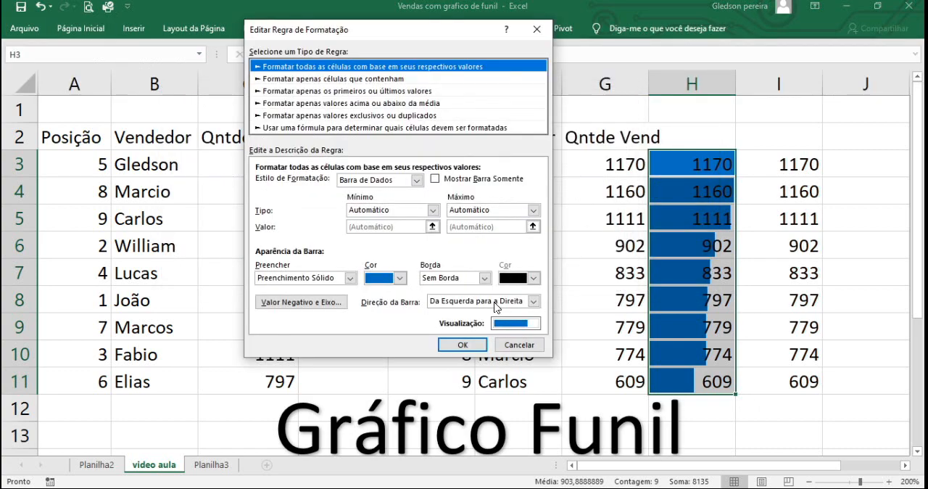
{"action": "left_click", "coordinate": [533, 301]}
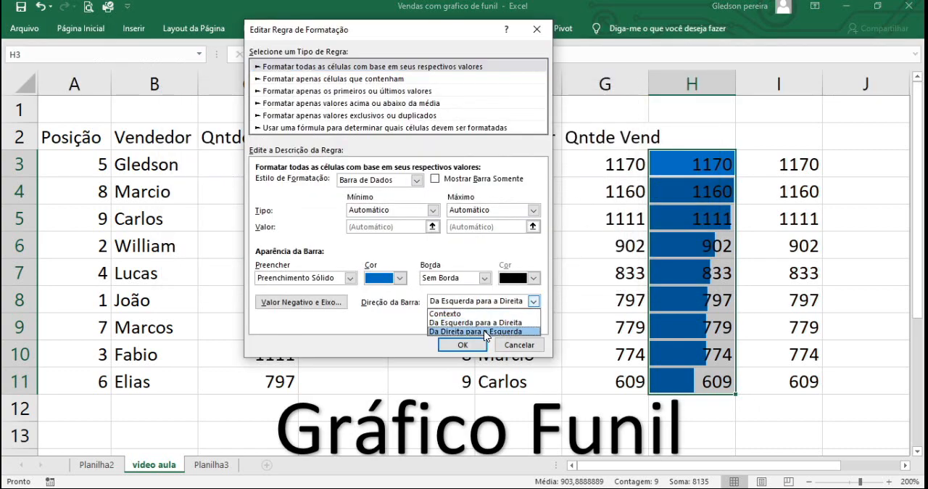
{"action": "left_click", "coordinate": [486, 331]}
{"action": "left_click", "coordinate": [480, 345]}
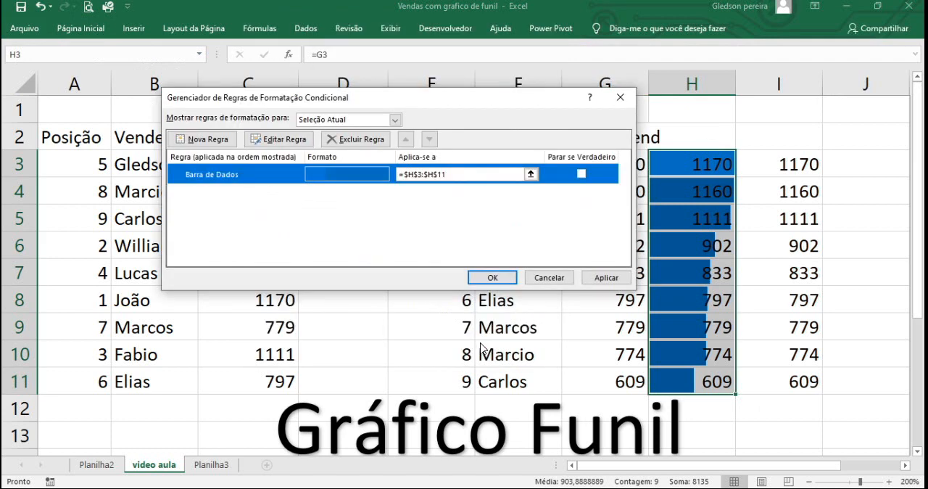
{"action": "left_click", "coordinate": [613, 285]}
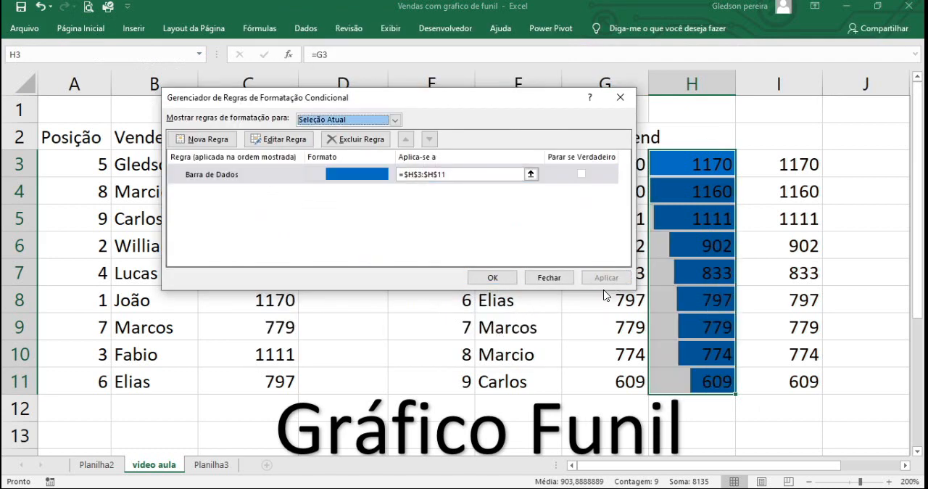
{"action": "left_click", "coordinate": [510, 280]}
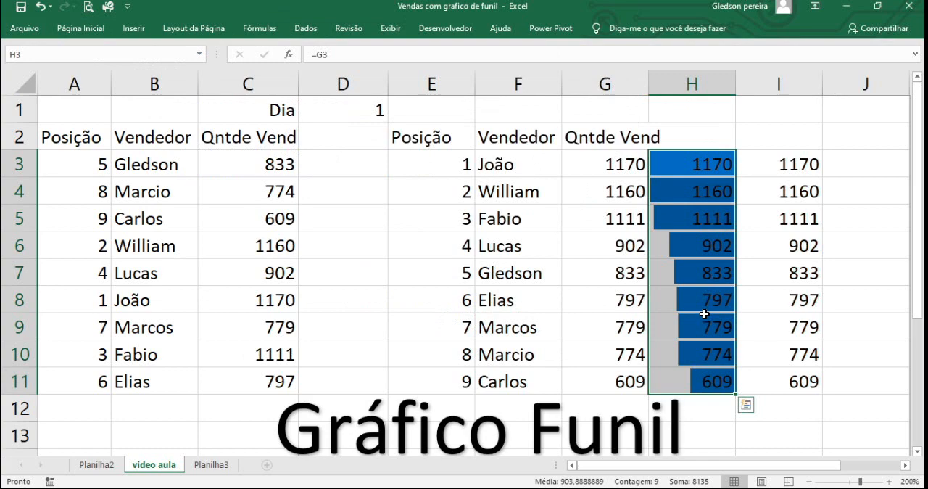
Step: Start a new conditional formatting rule for I3:I11 and set its format style to Barra de Dados
{"action": "left_click_drag", "start_coordinate": [763, 164], "coordinate": [783, 381]}
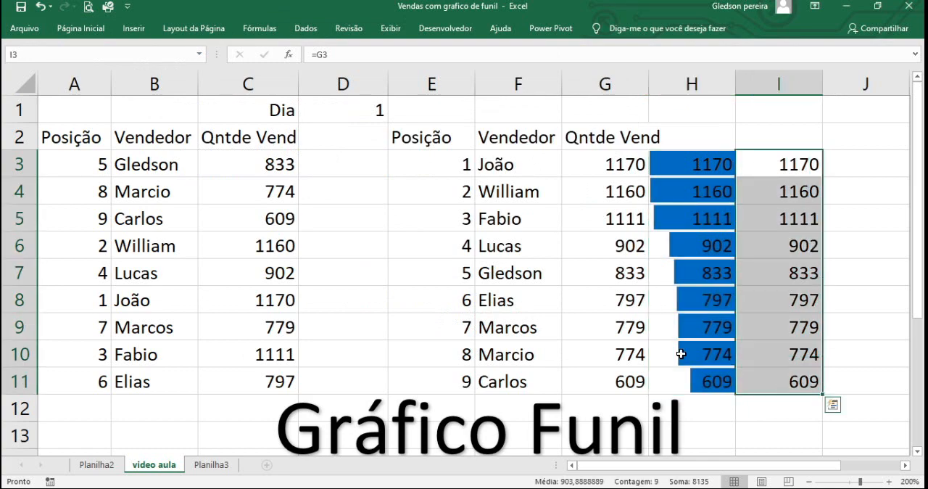
{"action": "left_click", "coordinate": [80, 28]}
{"action": "left_click", "coordinate": [588, 72]}
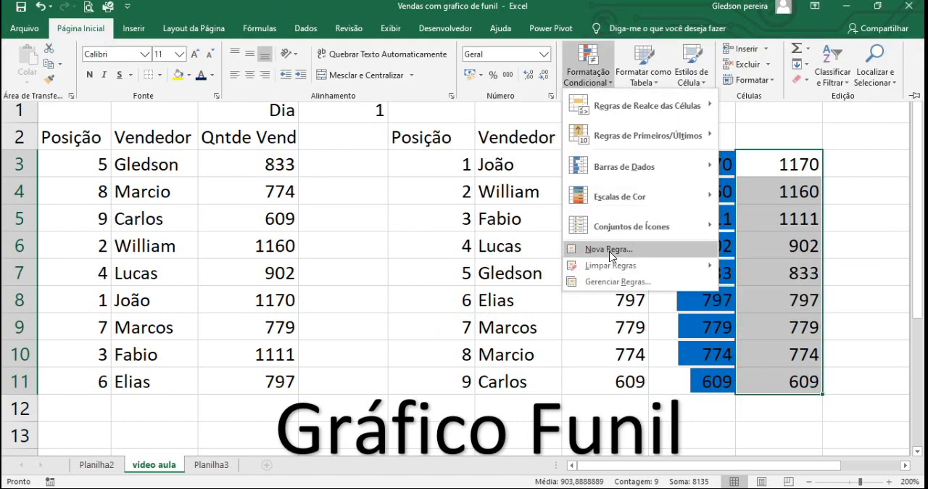
{"action": "left_click", "coordinate": [610, 250]}
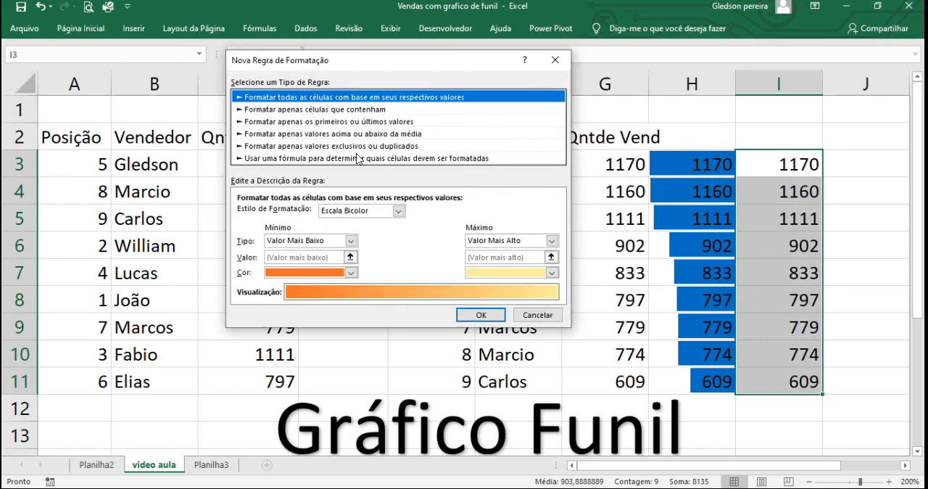
{"action": "left_click", "coordinate": [399, 211]}
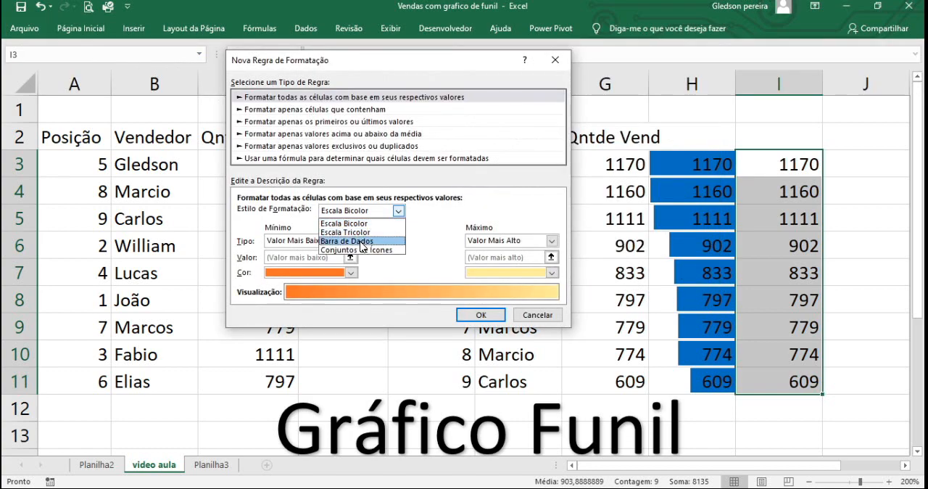
{"action": "left_click", "coordinate": [362, 246]}
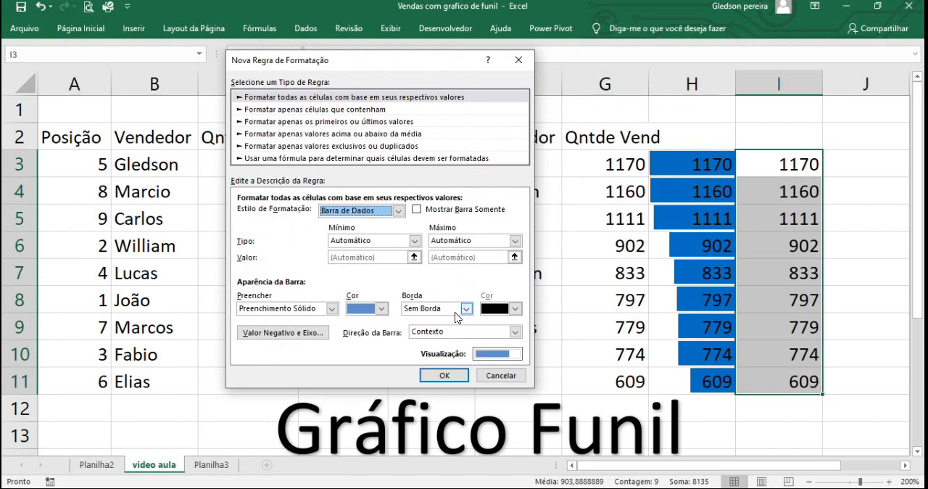
Step: Set the data bar colour to standard blue and its direction to Da Esquerda para a Direita, and create the rule
{"action": "left_click", "coordinate": [382, 309]}
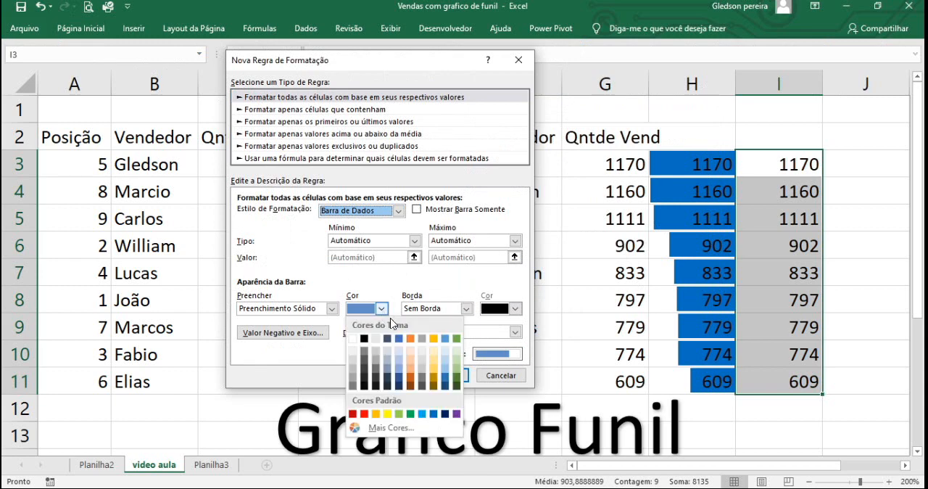
{"action": "left_click", "coordinate": [433, 415]}
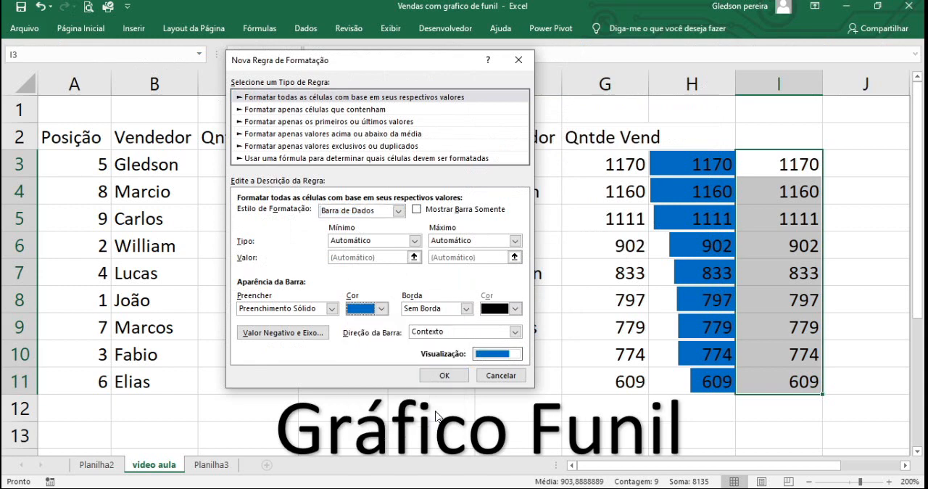
{"action": "left_click", "coordinate": [517, 333]}
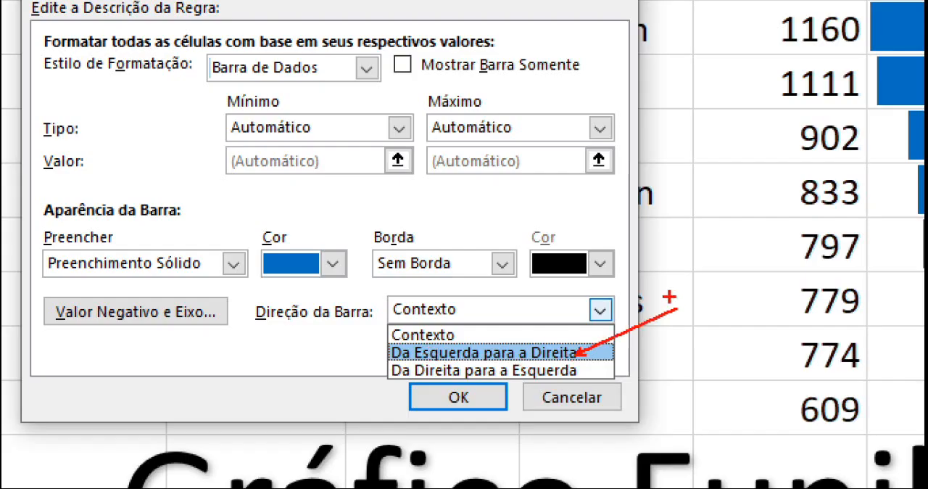
{"action": "key", "text": "Escape"}
{"action": "left_click", "coordinate": [517, 332]}
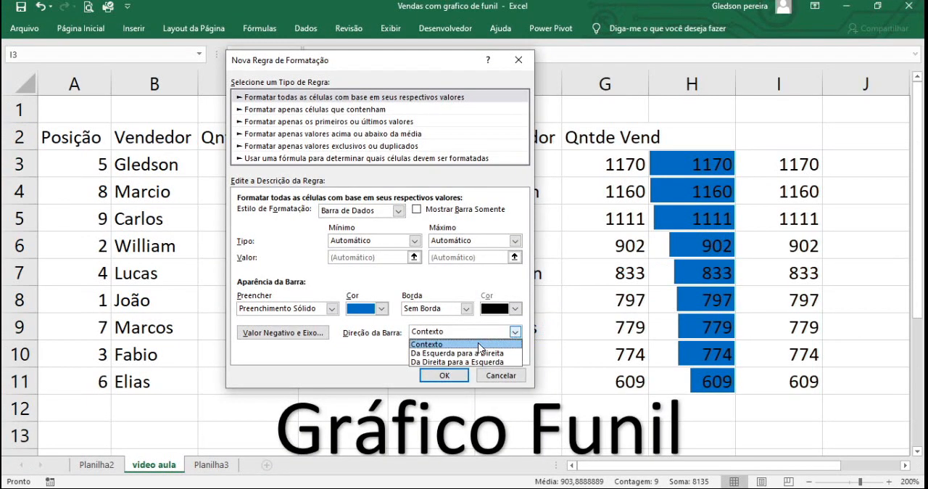
{"action": "left_click", "coordinate": [474, 353]}
{"action": "left_click", "coordinate": [444, 375]}
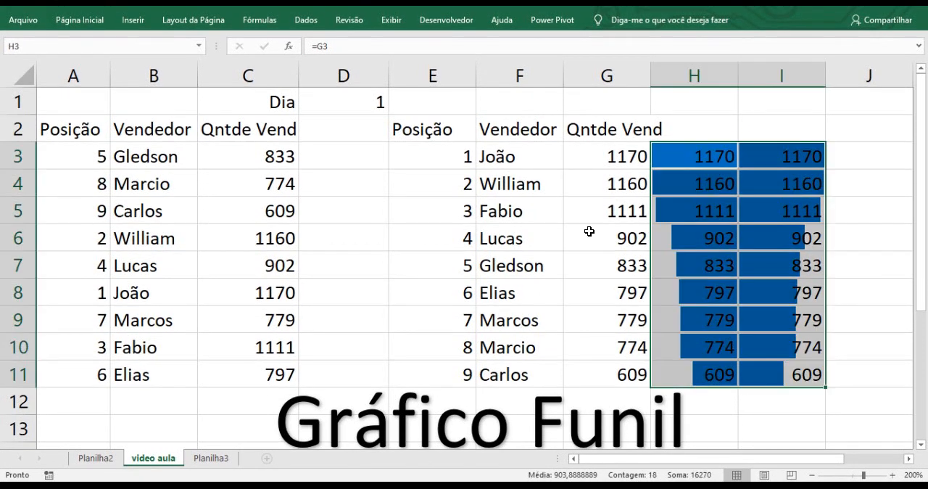
Step: Set the font colour of H3:I11 to standard blue so the numbers blend into the data bars
{"action": "key", "text": "ctrl+q"}
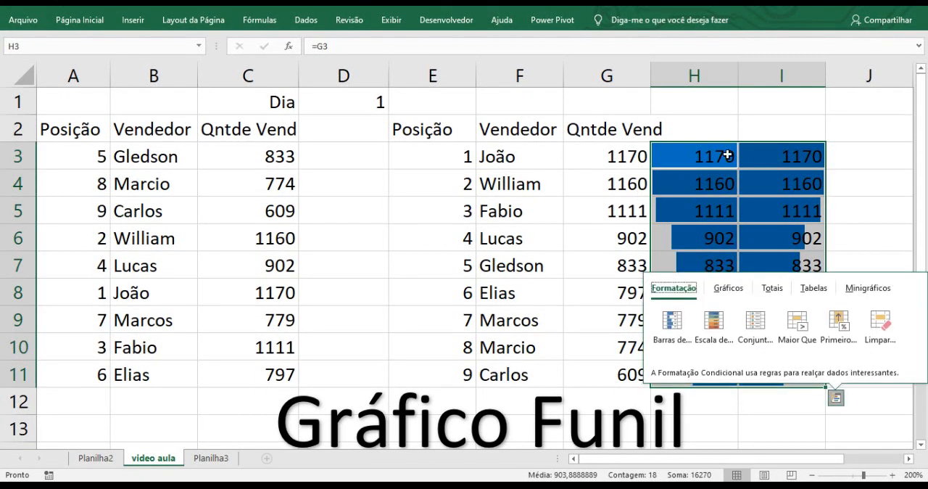
{"action": "left_click", "coordinate": [774, 131]}
{"action": "left_click_drag", "start_coordinate": [721, 157], "coordinate": [778, 373]}
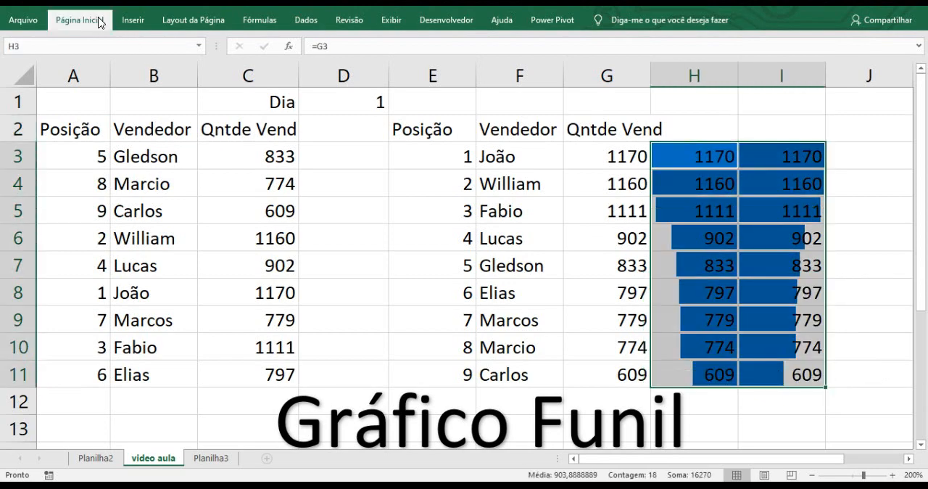
{"action": "left_click", "coordinate": [100, 21]}
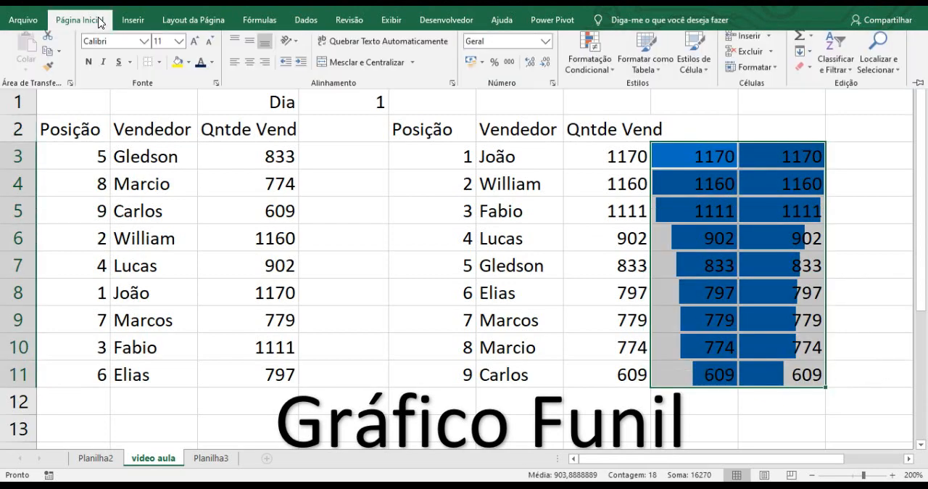
{"action": "left_click", "coordinate": [211, 67]}
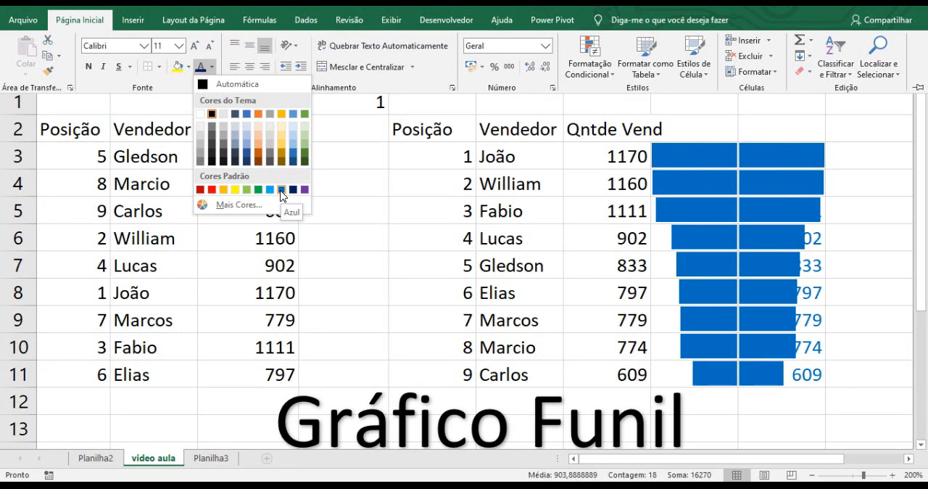
{"action": "left_click", "coordinate": [282, 192]}
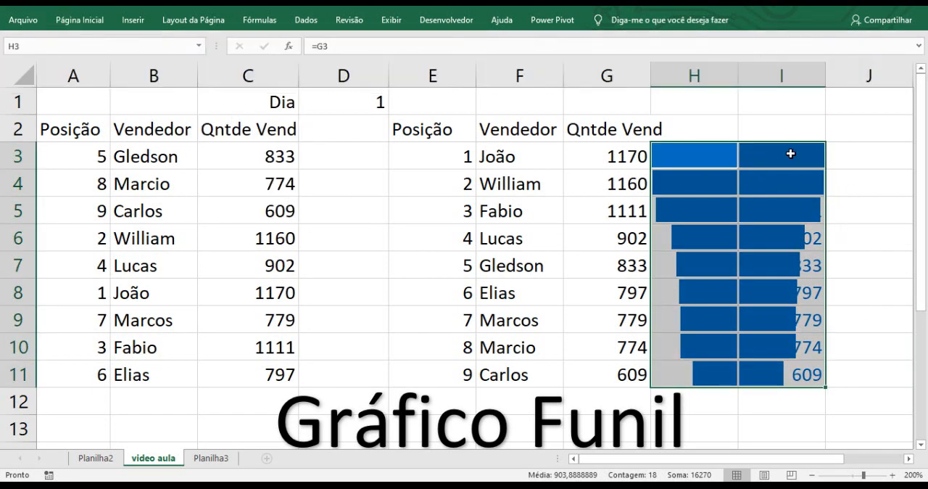
Step: Left-align the values in I3:I11 so they sit inside the data bars
{"action": "left_click_drag", "start_coordinate": [790, 154], "coordinate": [807, 371]}
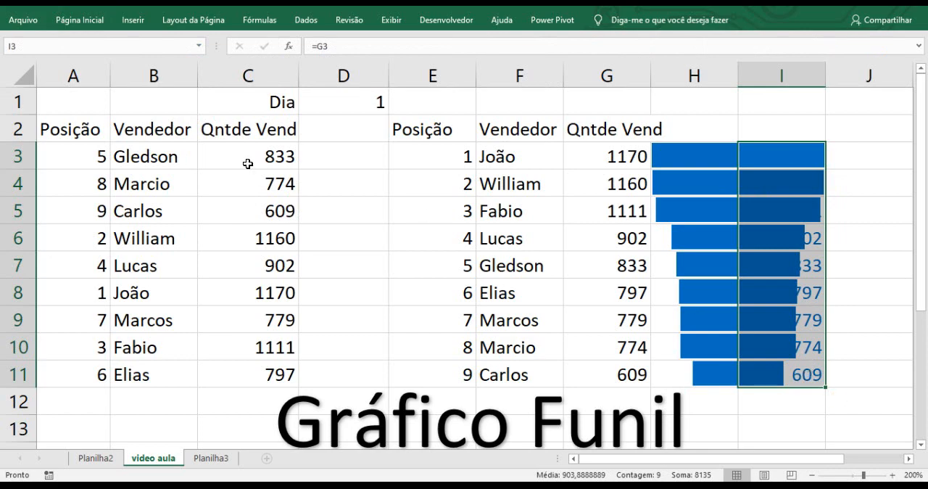
{"action": "left_click", "coordinate": [98, 26]}
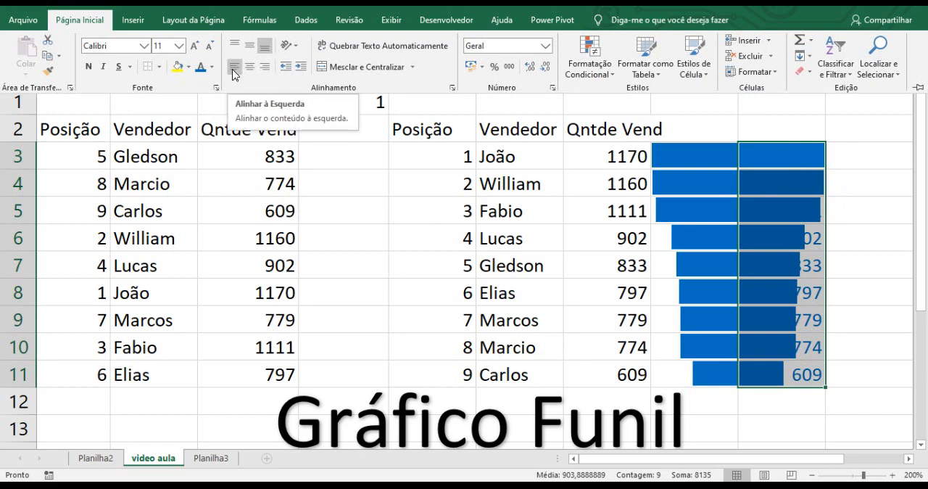
{"action": "left_click", "coordinate": [234, 73]}
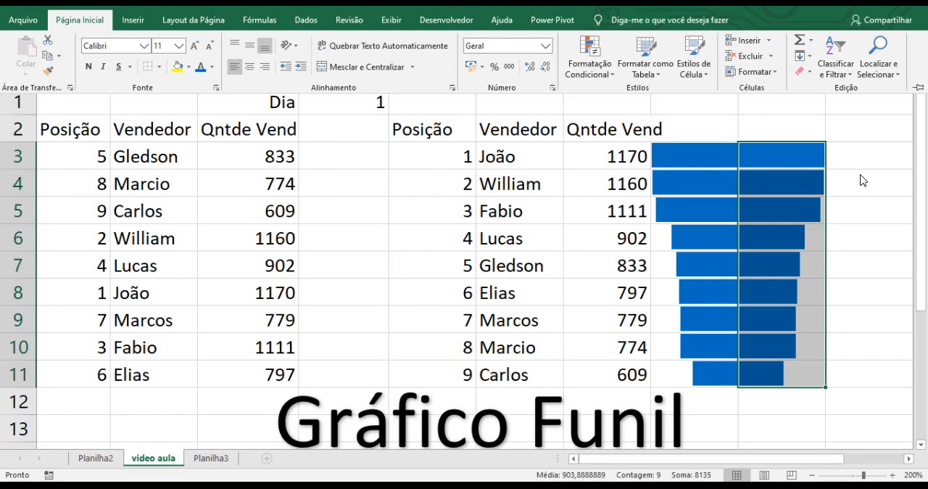
{"action": "key", "text": "ctrl+F1"}
{"action": "left_click", "coordinate": [683, 146]}
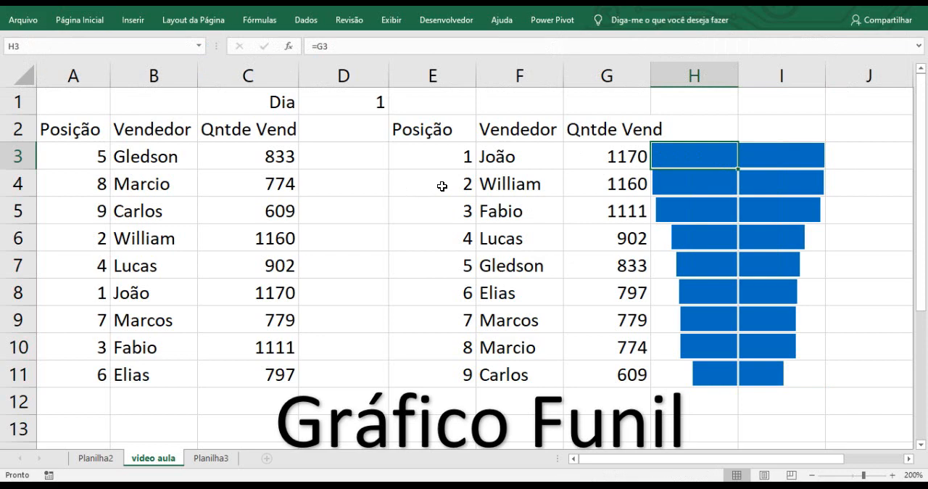
Step: Switch the day in D1 through 2, 3, 4, 5 and 6 to test the sorted table and funnel
{"action": "left_click", "coordinate": [360, 103]}
{"action": "left_click", "coordinate": [395, 107]}
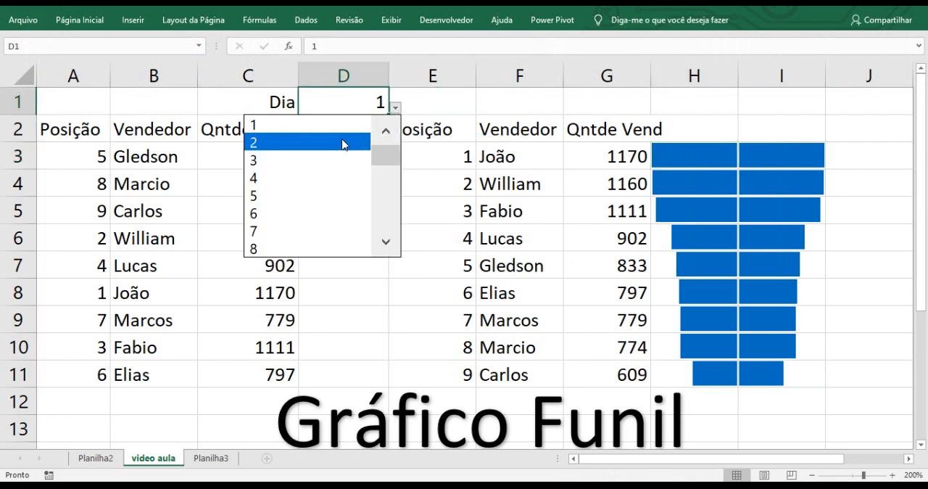
{"action": "left_click", "coordinate": [344, 143]}
{"action": "left_click", "coordinate": [396, 108]}
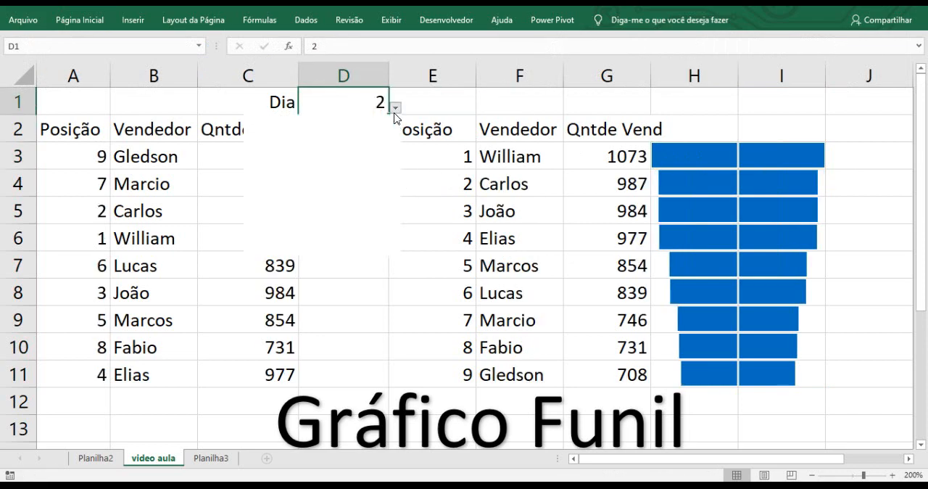
{"action": "left_click", "coordinate": [365, 150]}
{"action": "left_click", "coordinate": [395, 108]}
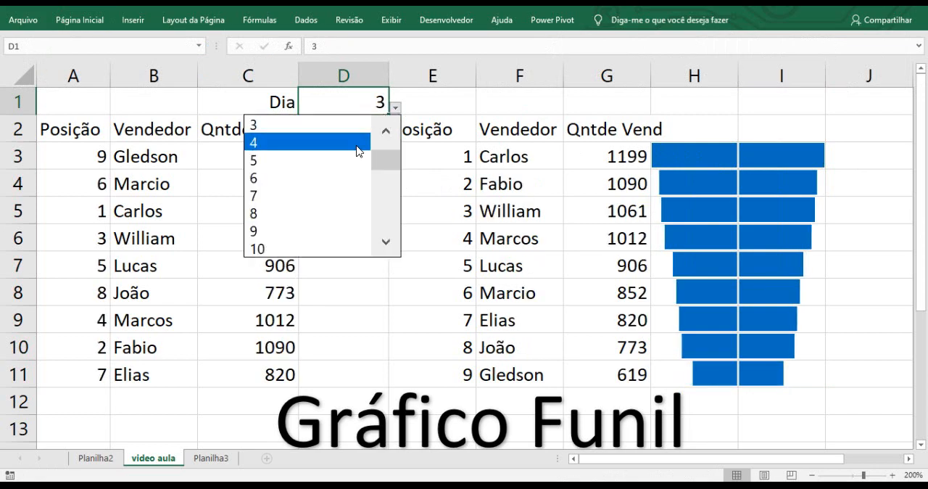
{"action": "left_click", "coordinate": [357, 151]}
{"action": "left_click", "coordinate": [395, 107]}
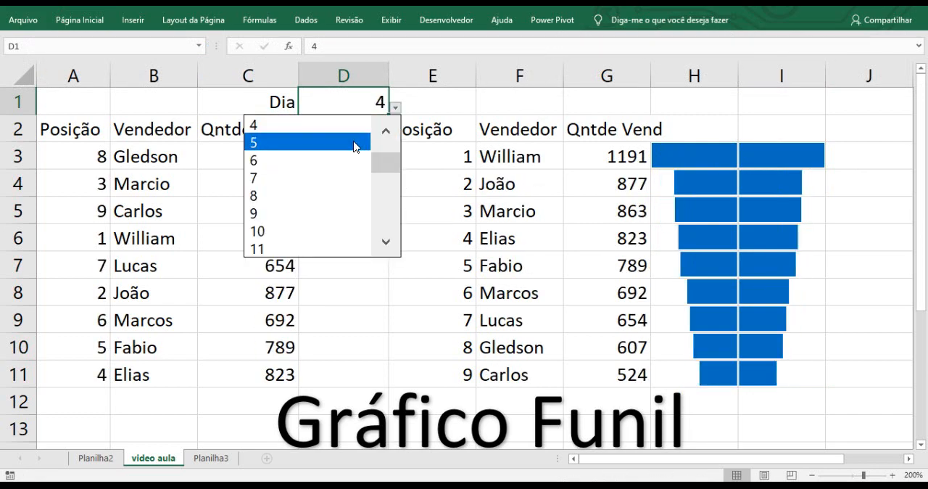
{"action": "left_click", "coordinate": [357, 142]}
{"action": "left_click", "coordinate": [395, 108]}
{"action": "left_click", "coordinate": [367, 145]}
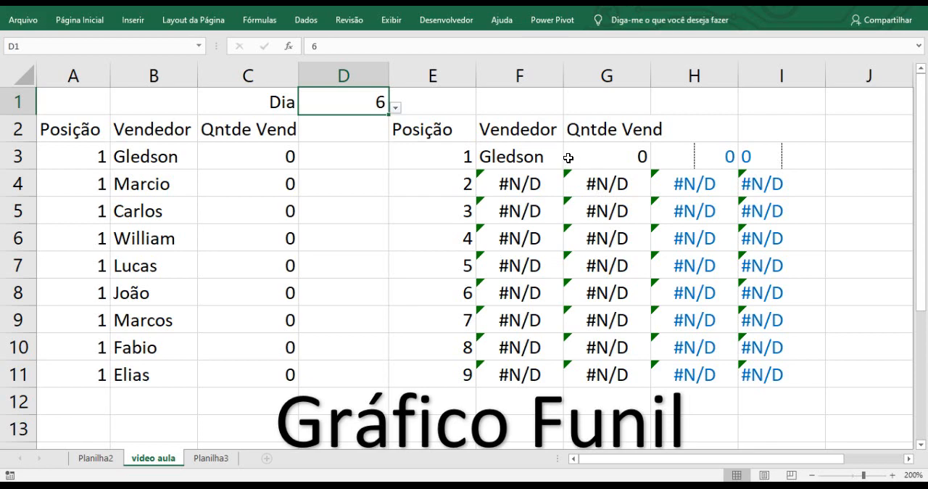
Step: Set the day in D1 to 5
{"action": "left_click", "coordinate": [395, 108]}
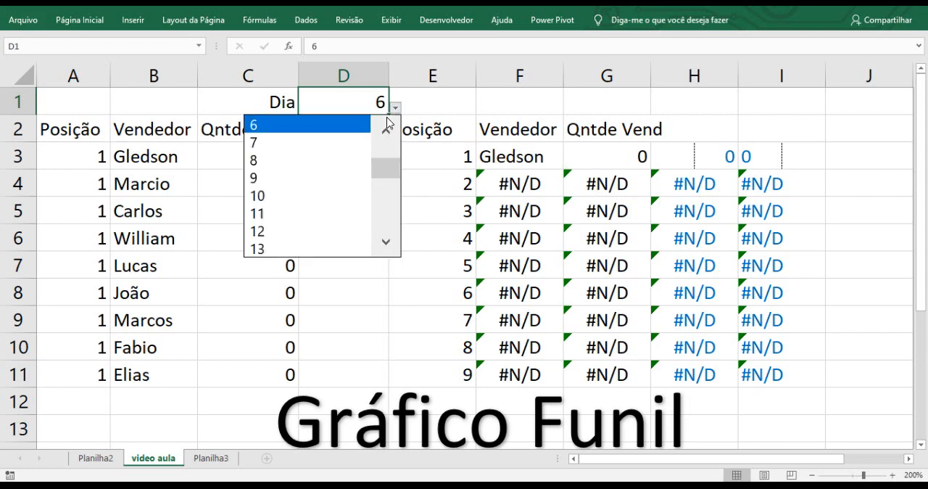
{"action": "left_click", "coordinate": [386, 132]}
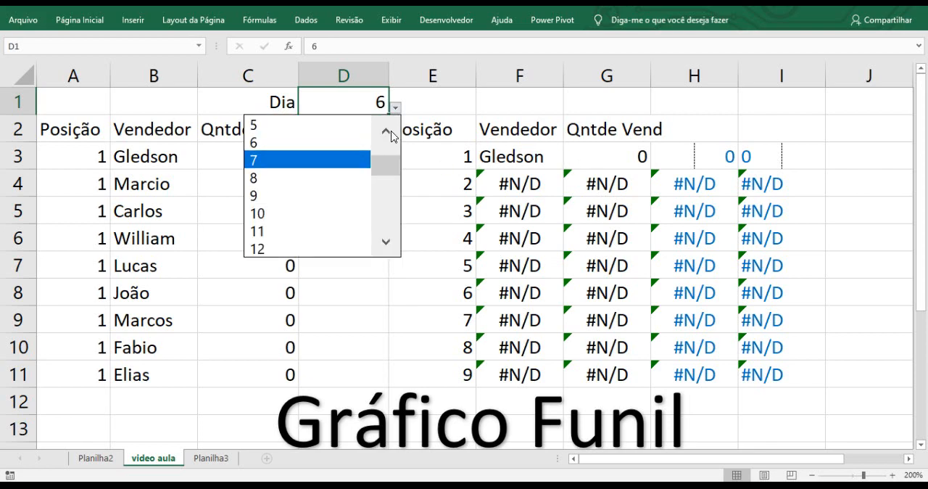
{"action": "left_click", "coordinate": [333, 148]}
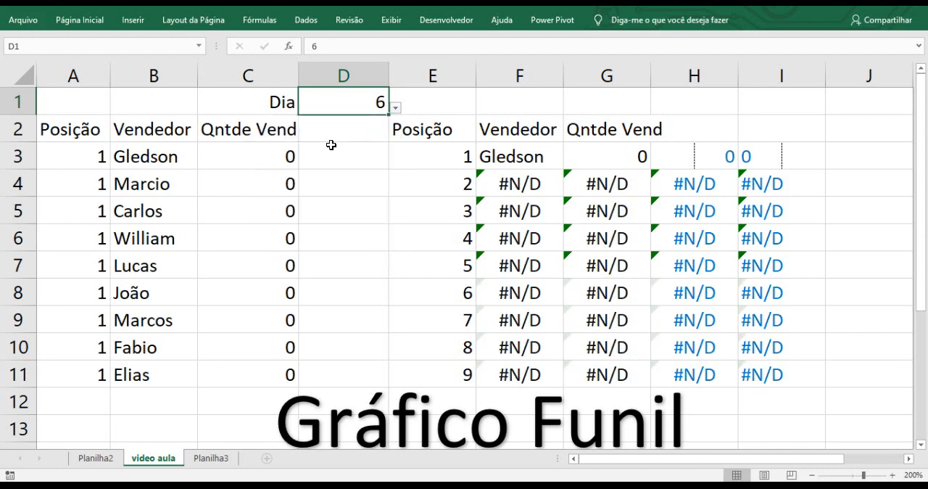
{"action": "left_click", "coordinate": [403, 111]}
{"action": "left_click", "coordinate": [378, 106]}
{"action": "left_click", "coordinate": [395, 108]}
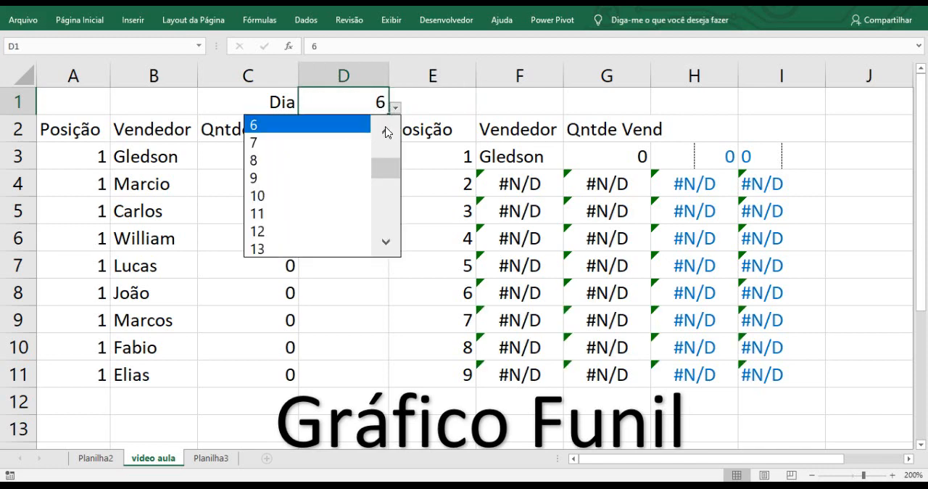
{"action": "left_click", "coordinate": [386, 131]}
{"action": "left_click", "coordinate": [310, 129]}
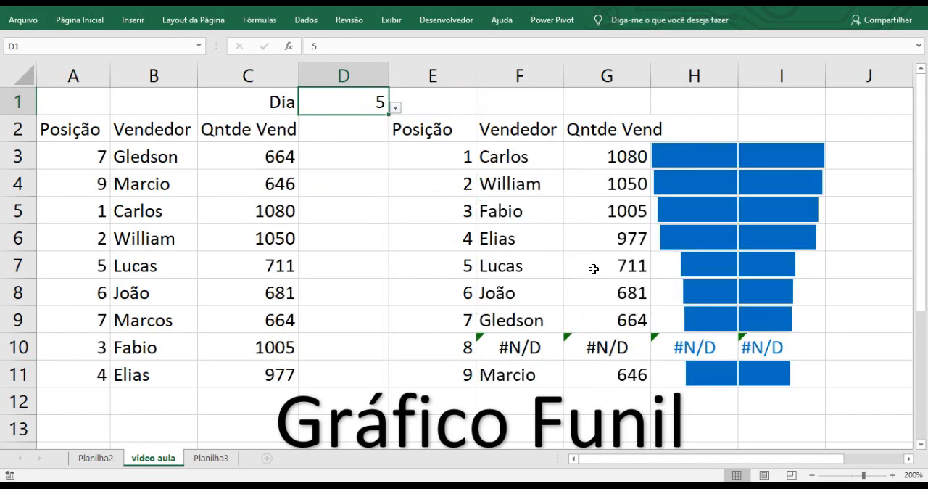
Step: Compare rows 9 and 10 of the sorted table with the positions and quantities in rows 3, 4 and 9 of the source table
{"action": "left_click", "coordinate": [468, 348]}
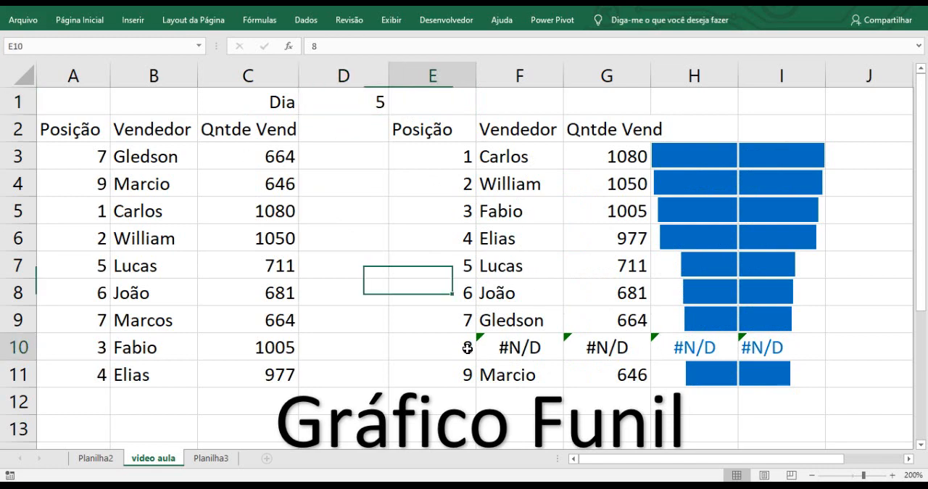
{"action": "left_click_drag", "start_coordinate": [468, 349], "coordinate": [771, 347]}
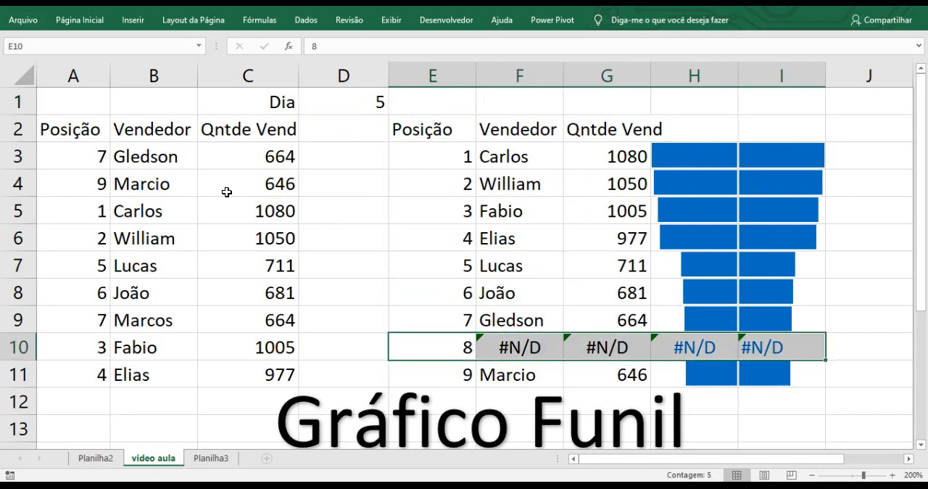
{"action": "left_click_drag", "start_coordinate": [100, 182], "coordinate": [193, 191]}
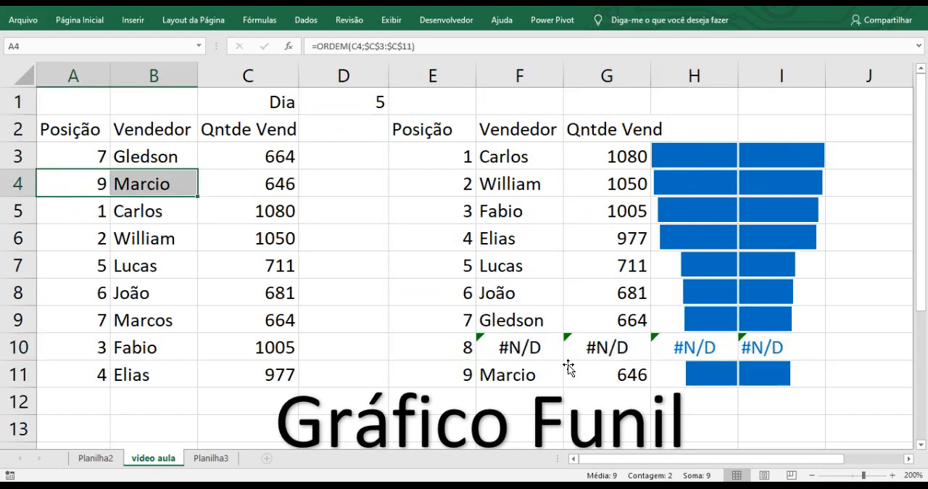
{"action": "left_click", "coordinate": [462, 325]}
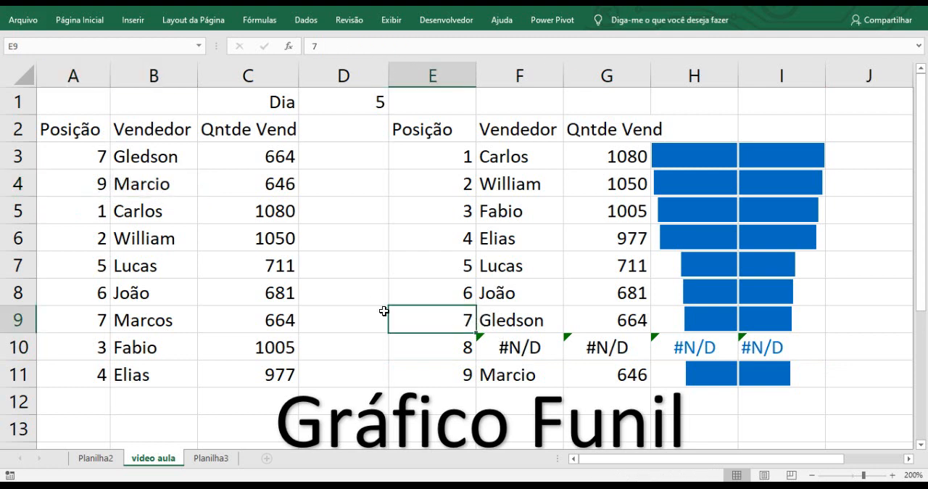
{"action": "left_click_drag", "start_coordinate": [97, 158], "coordinate": [287, 171]}
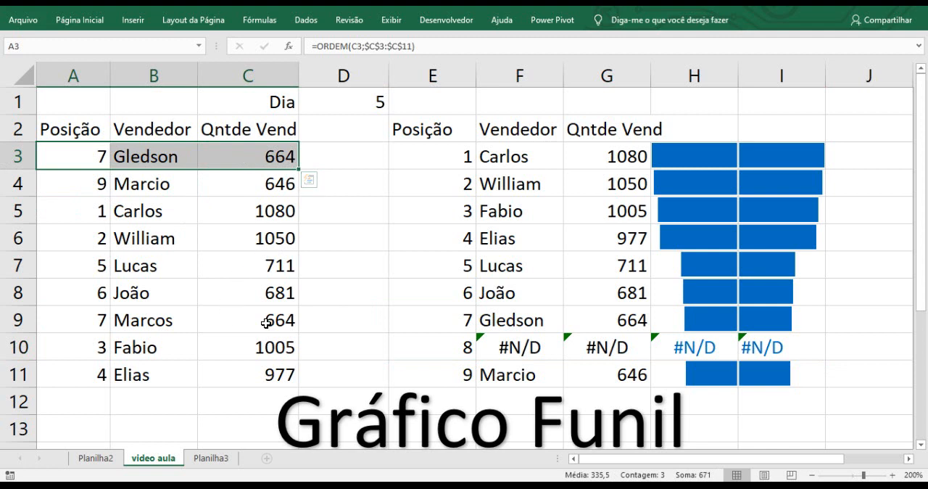
{"action": "left_click_drag", "start_coordinate": [95, 318], "coordinate": [266, 319]}
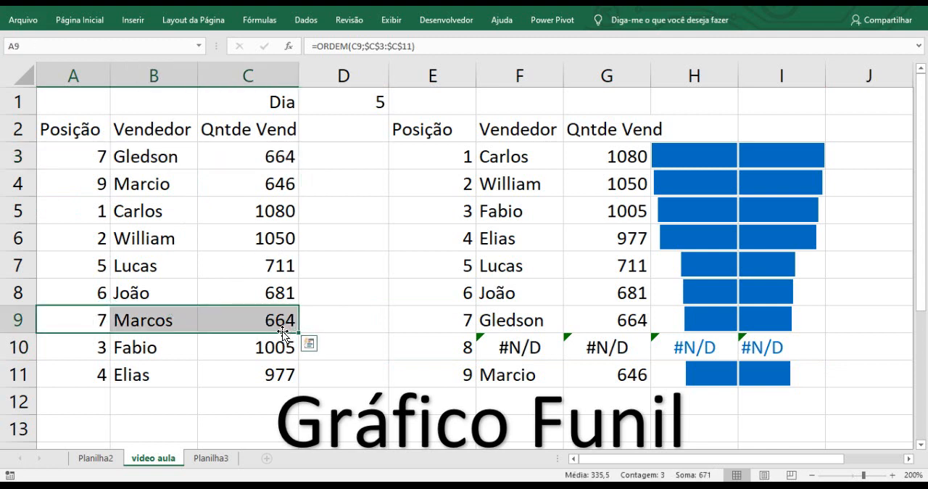
{"action": "key", "text": "ctrl+1"}
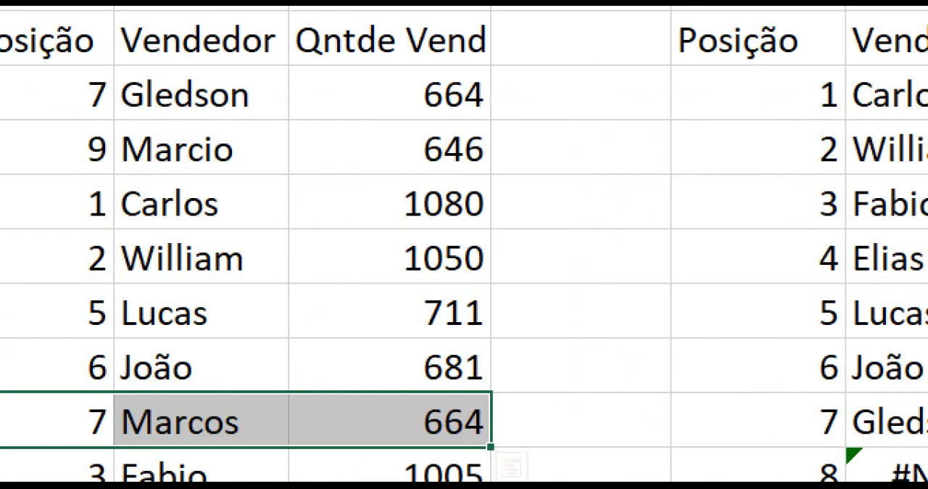
{"action": "left_click", "coordinate": [120, 131]}
{"action": "left_click_drag", "start_coordinate": [113, 95], "coordinate": [215, 75]}
{"action": "left_click_drag", "start_coordinate": [176, 404], "coordinate": [176, 409]}
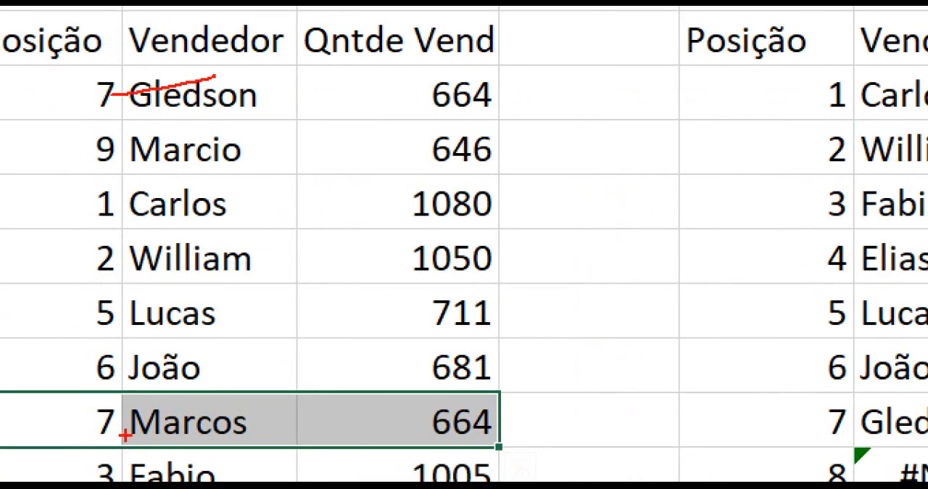
{"action": "mouse_move", "coordinate": [123, 421]}
{"action": "left_mouse_down"}
{"action": "mouse_move", "coordinate": [170, 380]}
{"action": "mouse_move", "coordinate": [222, 371]}
{"action": "left_mouse_up"}
{"action": "key", "text": "Escape"}
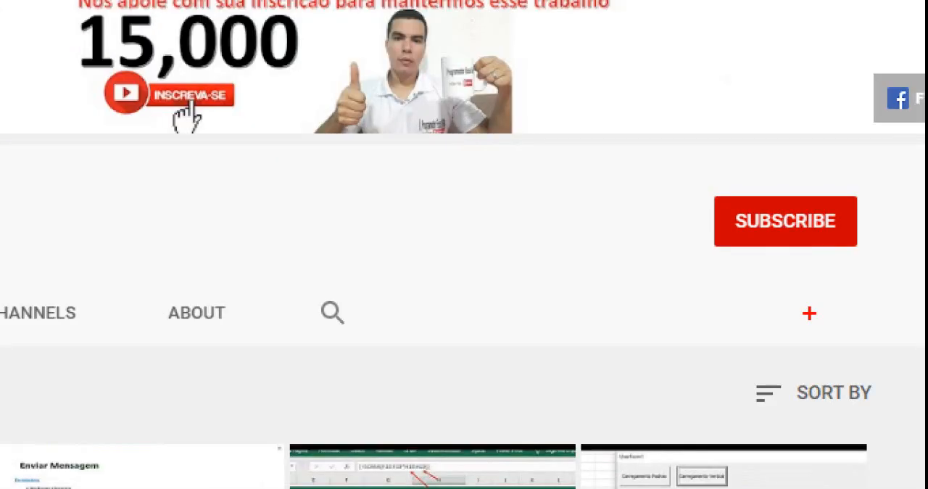
{"action": "left_click_drag", "start_coordinate": [667, 181], "coordinate": [879, 266]}
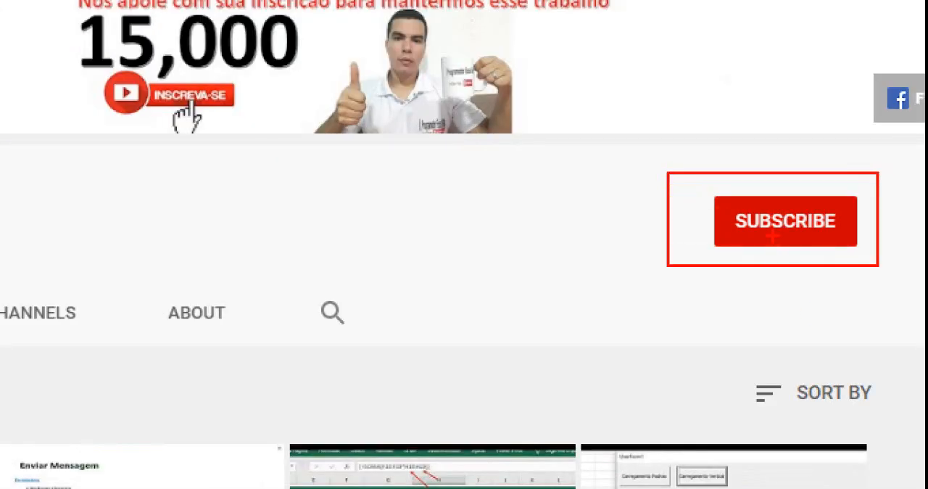
{"action": "left_click_drag", "start_coordinate": [773, 239], "coordinate": [737, 393]}
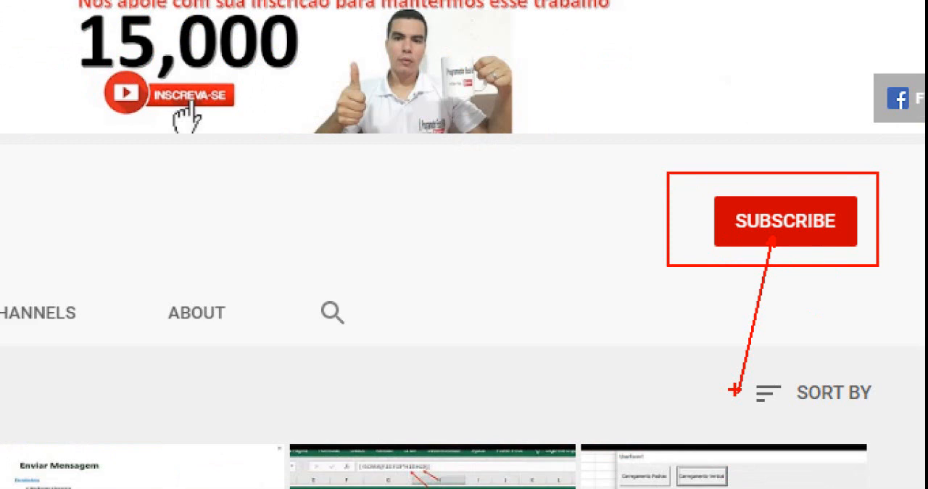